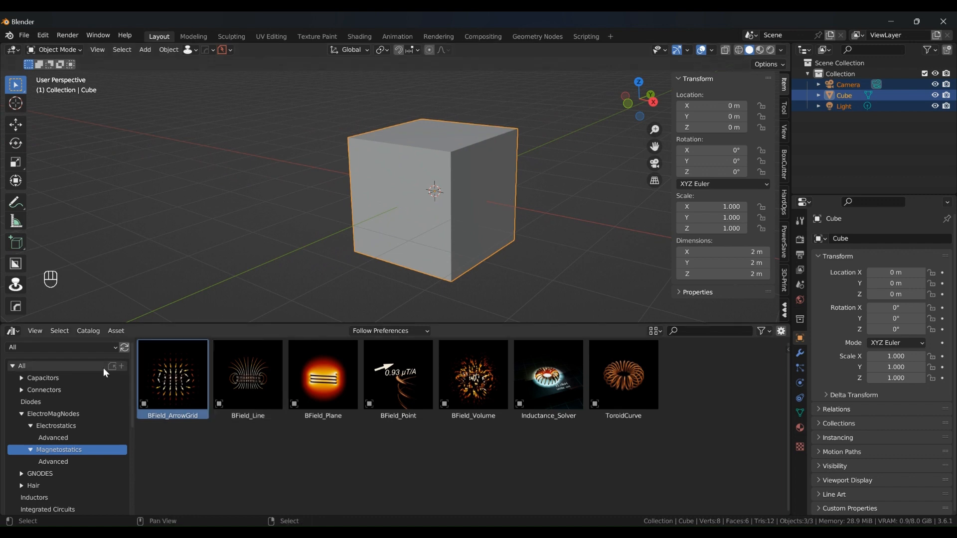
Step: Browse the ElectroMagNodes, Electrostatics and Advanced asset catalogs, ending with the Magnetostatics catalog
click(74, 414)
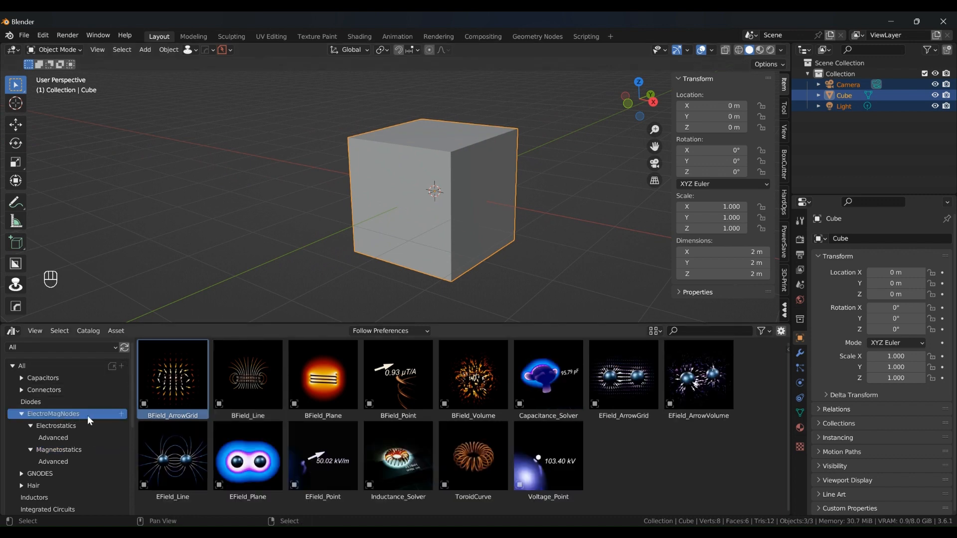
click(61, 427)
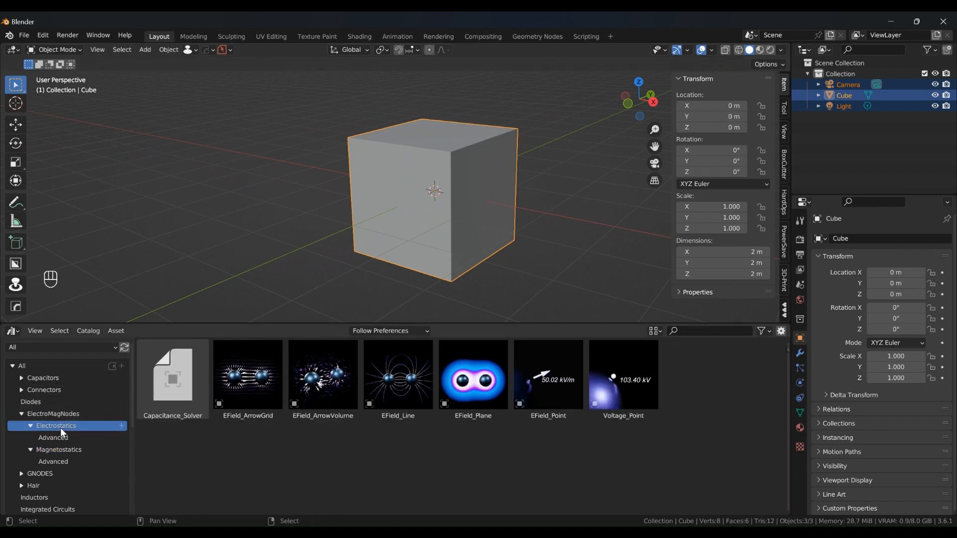
click(61, 451)
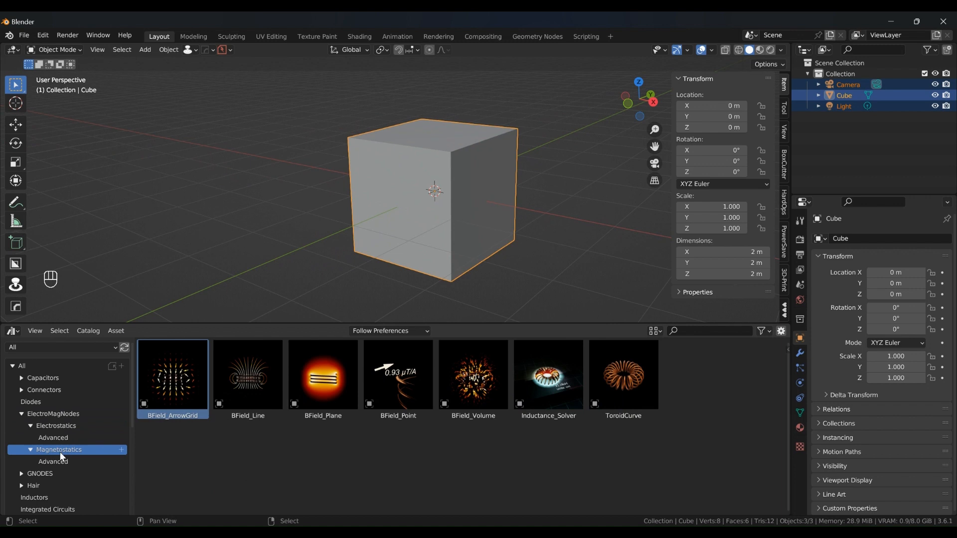
click(54, 437)
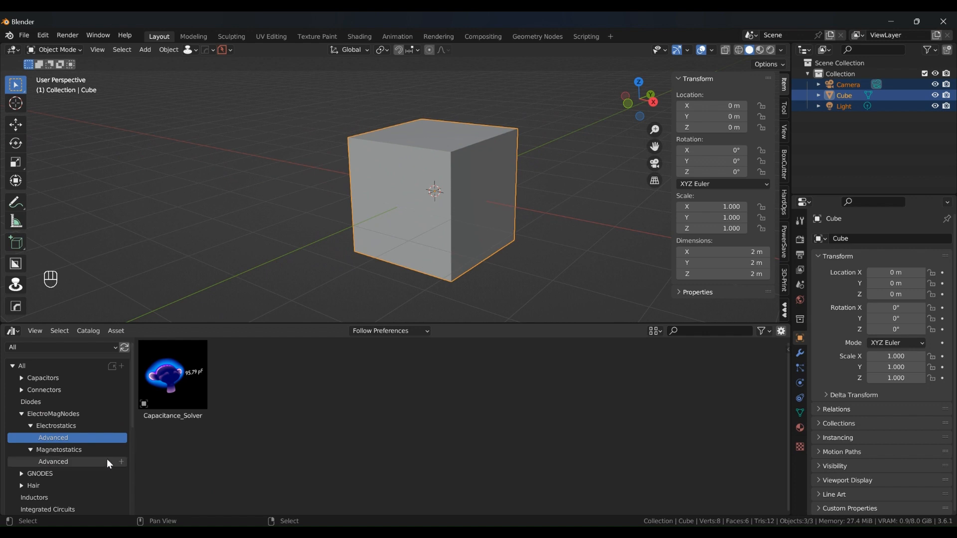
click(65, 450)
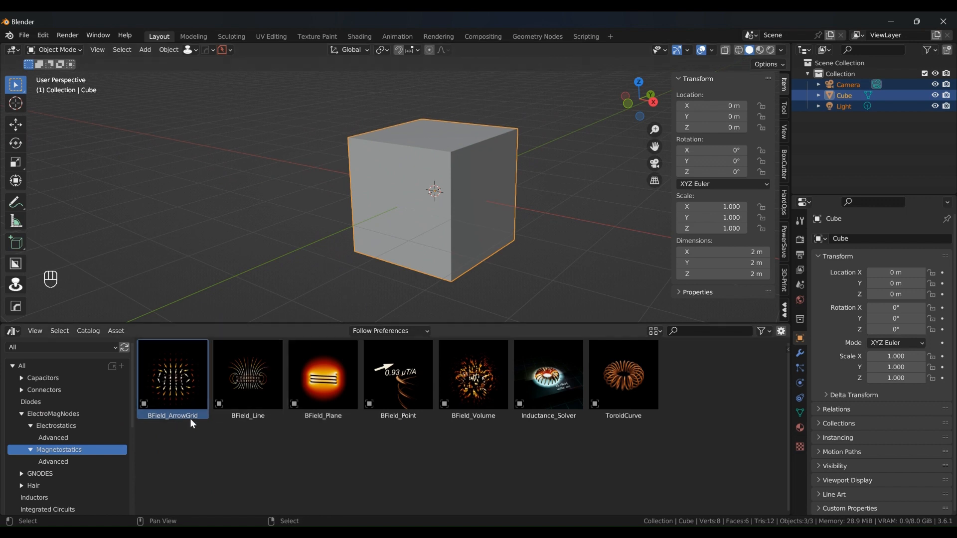
Step: Look through the Magnetostatics assets one by one, from BField_Line to Inductance_Solver
click(254, 387)
click(314, 399)
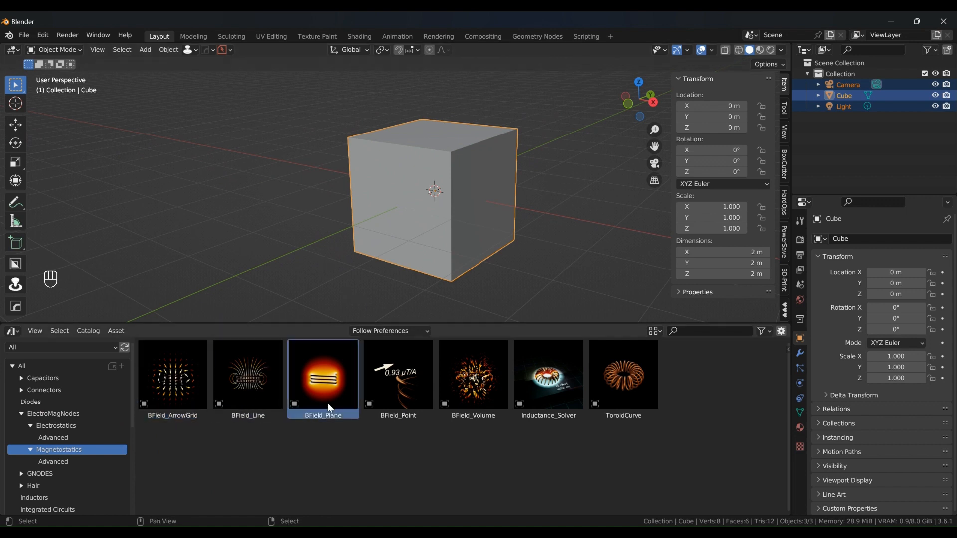
click(410, 399)
click(485, 393)
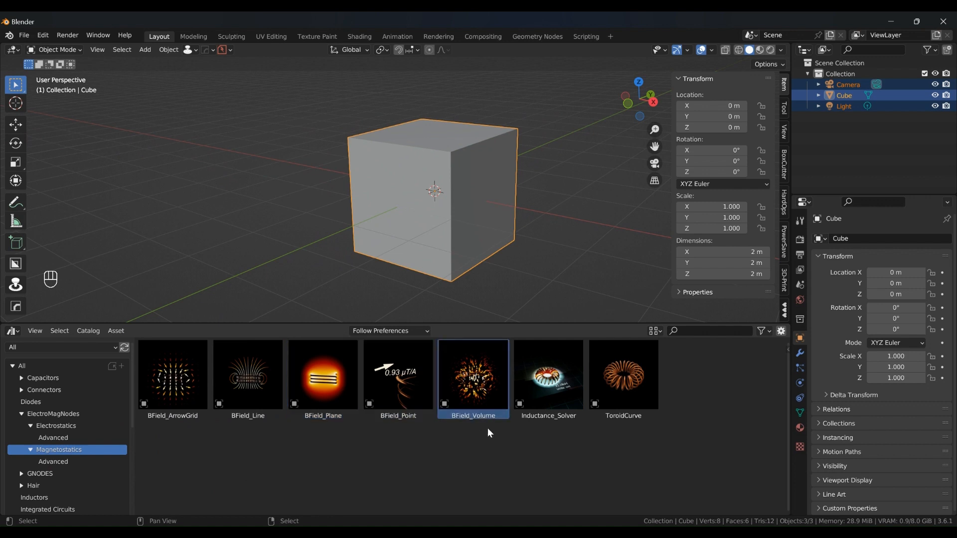
click(562, 380)
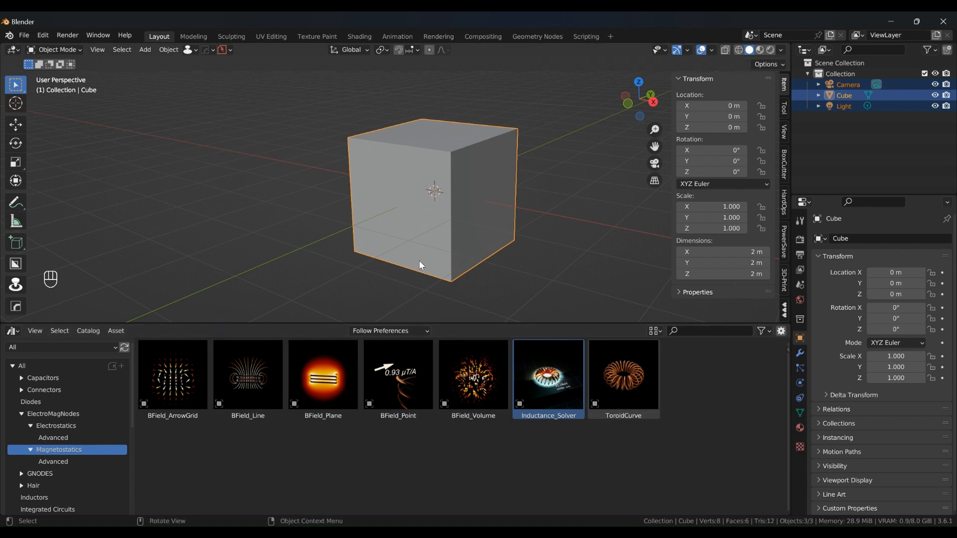
middle_drag(440, 213, 413, 224)
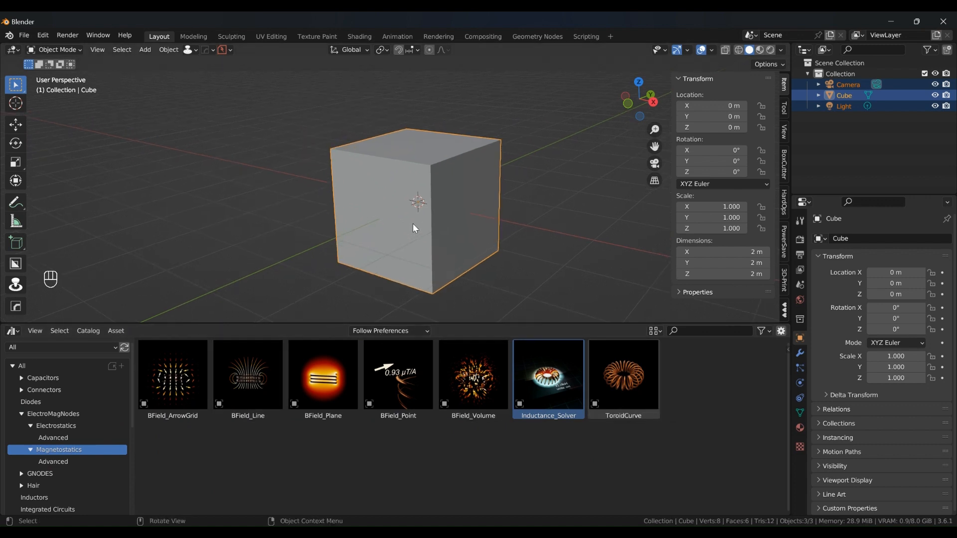
Step: Delete all default objects, the cube, camera and light, from the scene
click(160, 381)
middle_drag(498, 161, 446, 165)
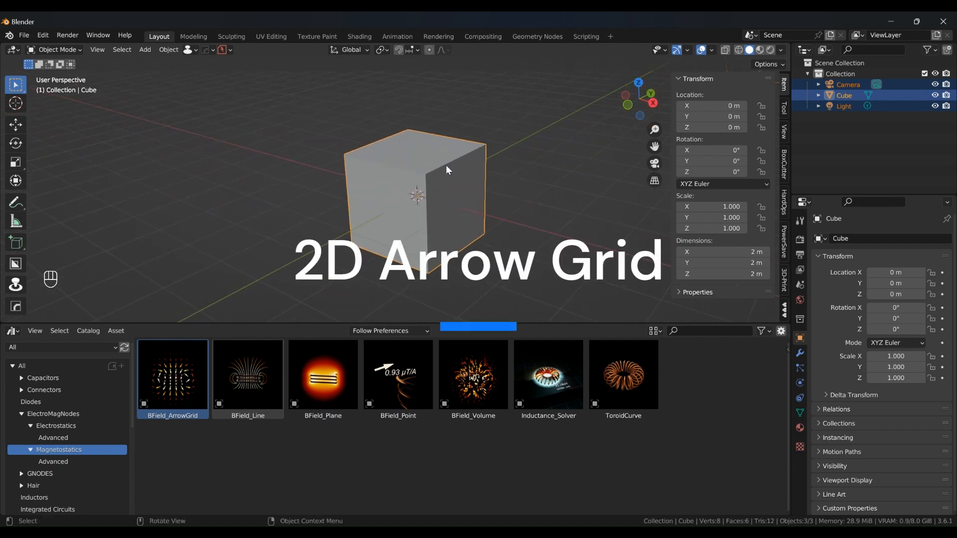
key(a)
key(x)
click(456, 162)
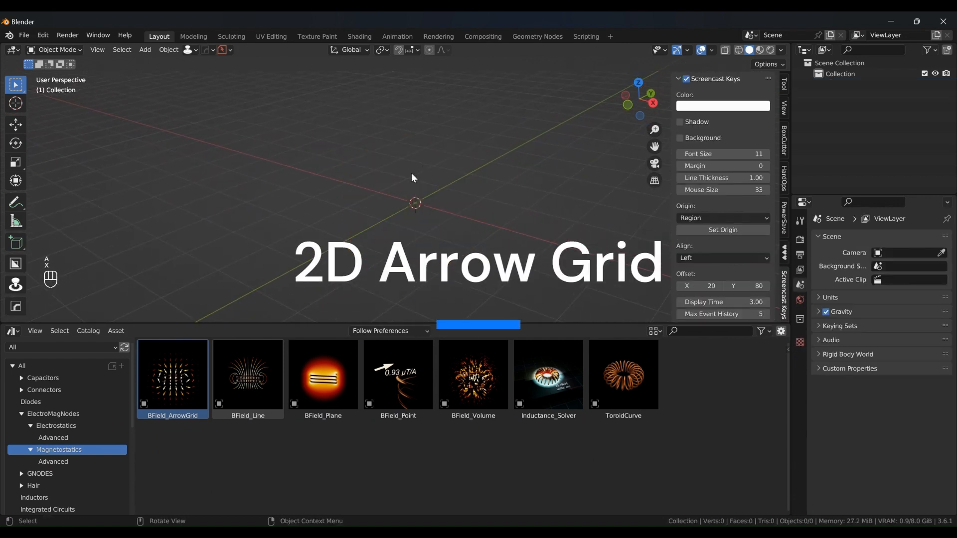
Step: Add the BField_ArrowGrid asset to the scene close to the world origin
drag(147, 388, 407, 205)
scroll(421, 205, up, 5)
middle_drag(392, 229, 438, 177)
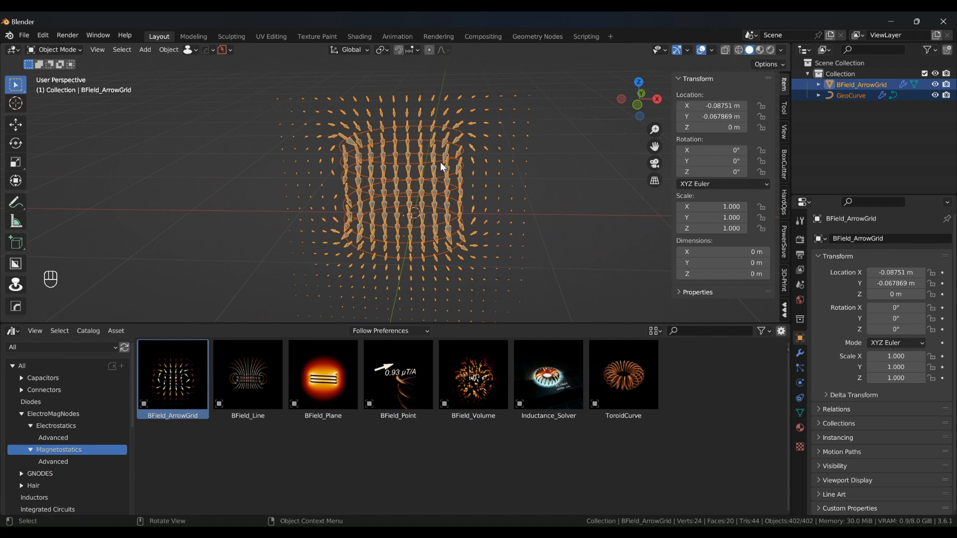
Step: Inspect the BField_ArrowGrid arrows and the GeoCurve coil by selecting each object in turn
click(442, 162)
scroll(491, 172, up, 3)
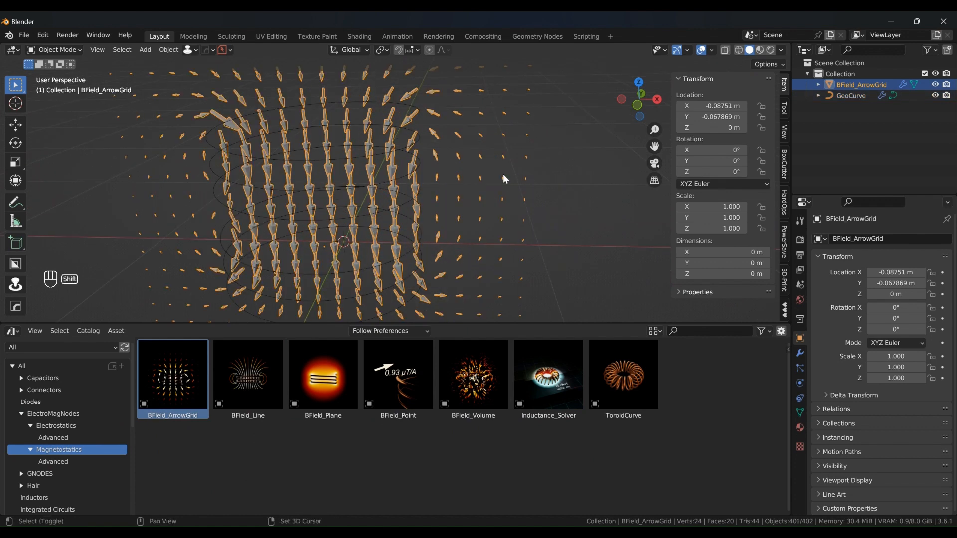
click(850, 95)
middle_drag(424, 202, 402, 131)
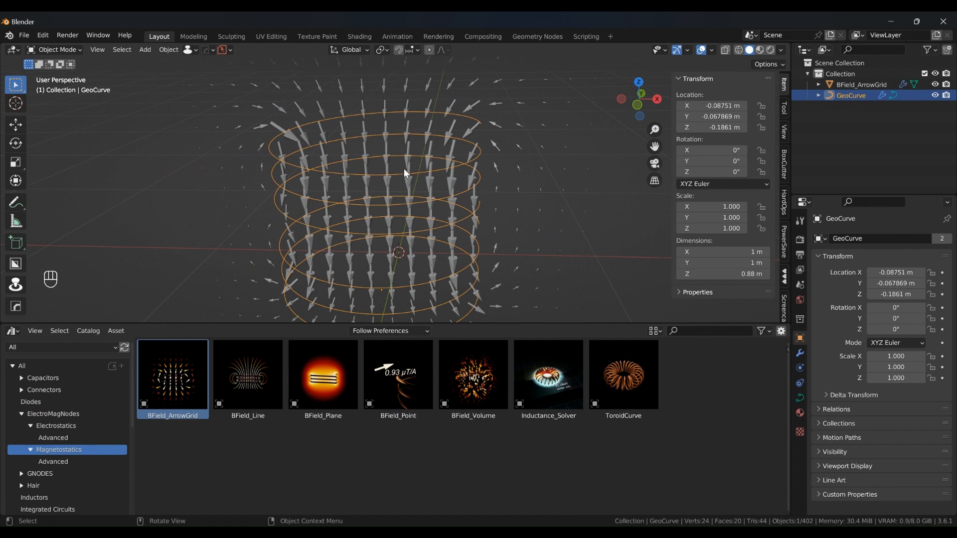
click(500, 170)
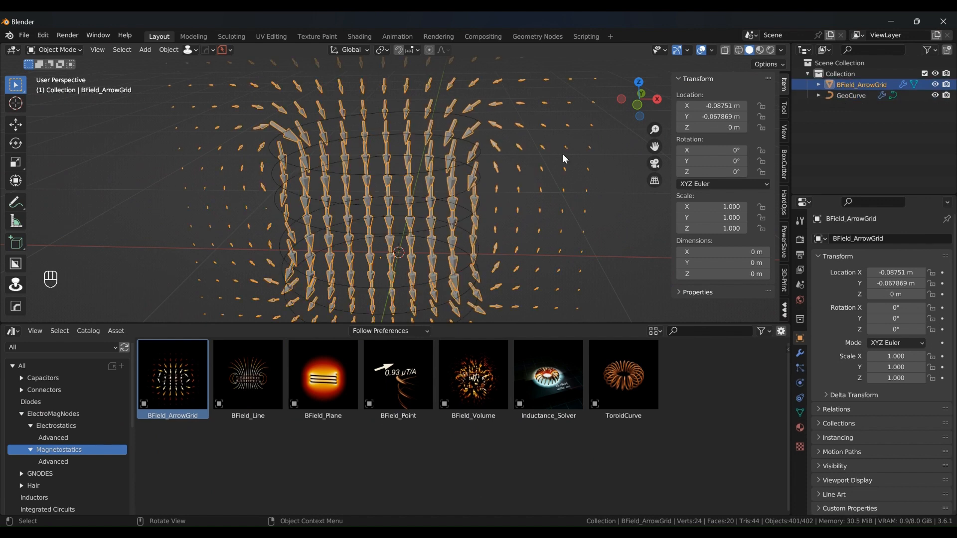
middle_drag(426, 183, 400, 148)
scroll(399, 148, down, 2)
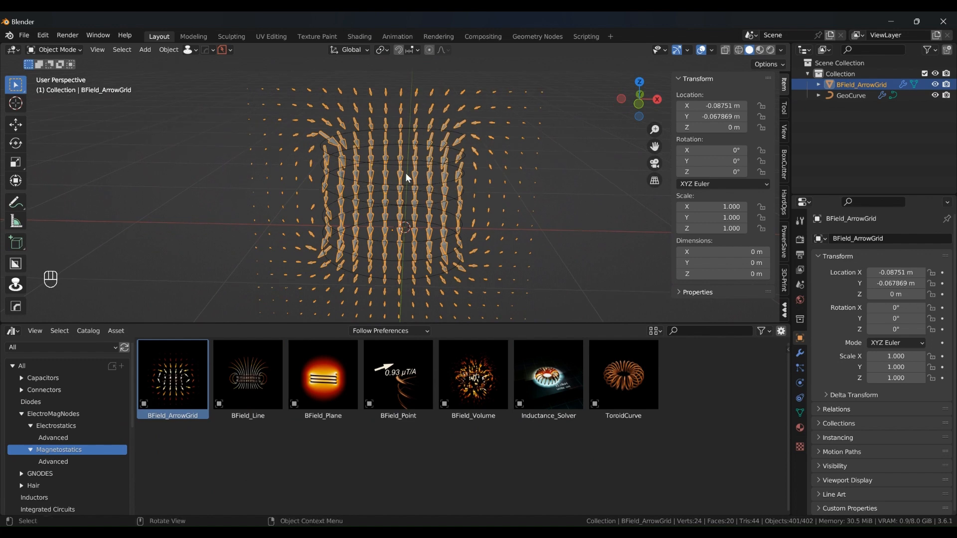
Step: Deselect everything and switch the viewport to Material Preview shading
click(230, 163)
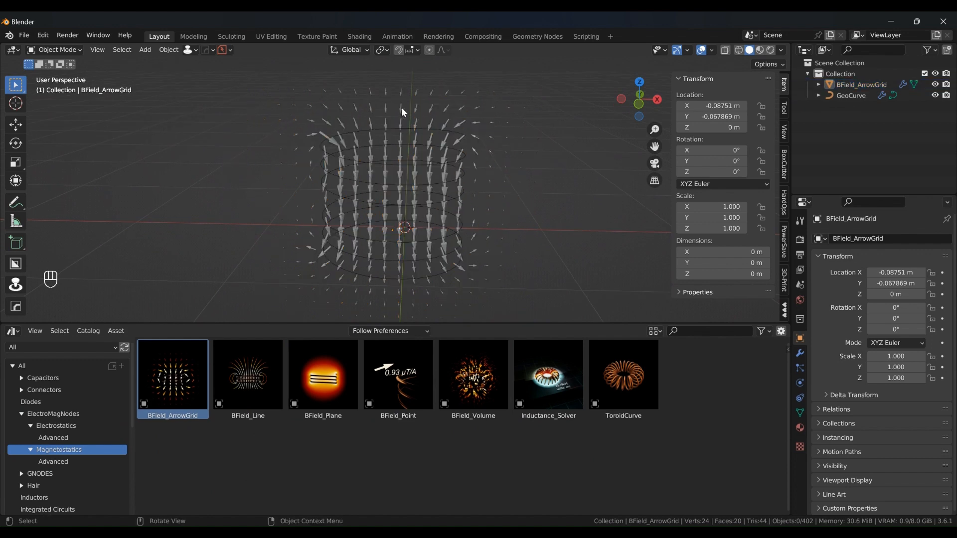
scroll(402, 106, up, 1)
click(760, 50)
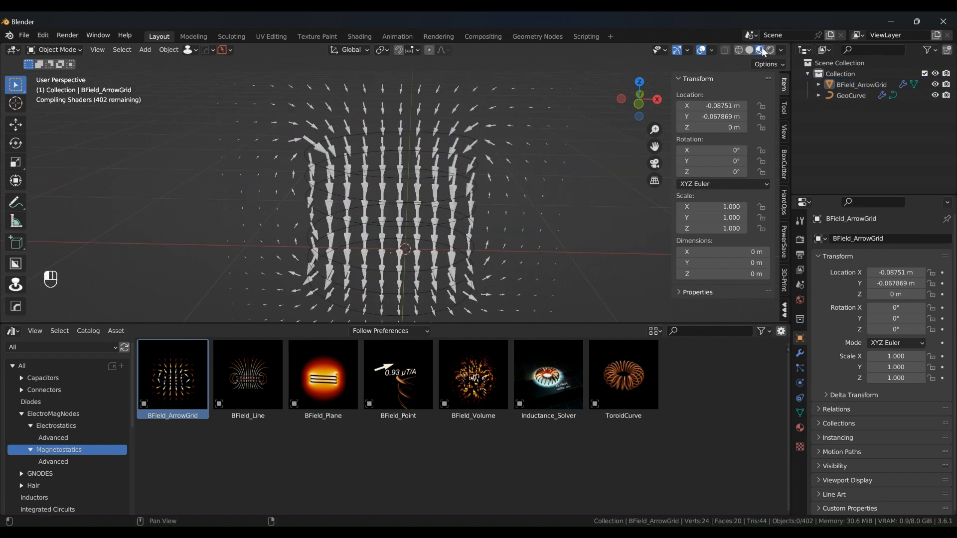
mouse_move(359, 197)
middle_down()
mouse_move(377, 193)
mouse_move(346, 186)
middle_up()
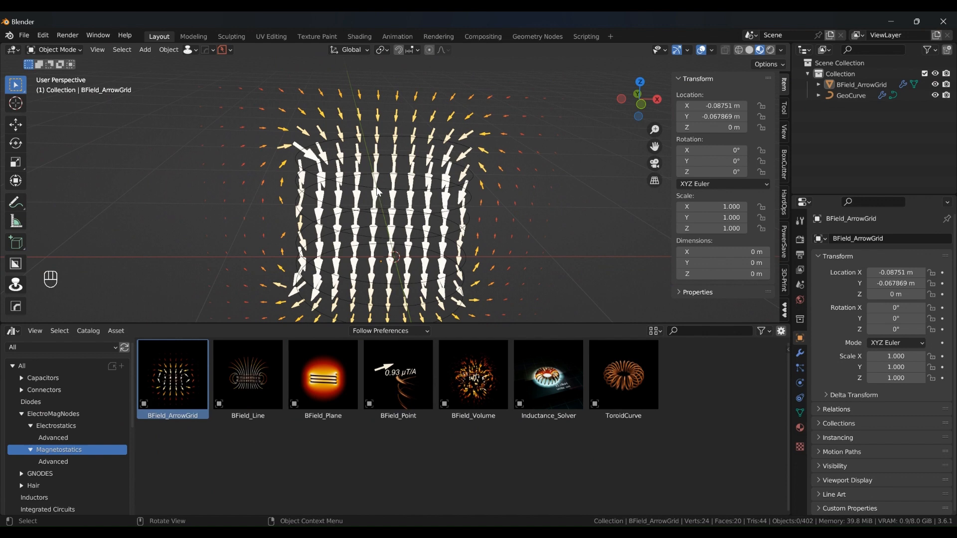
Step: Select the GeoCurve coil and show its node tree in a Geometry Node Editor replacing the asset browser
click(325, 213)
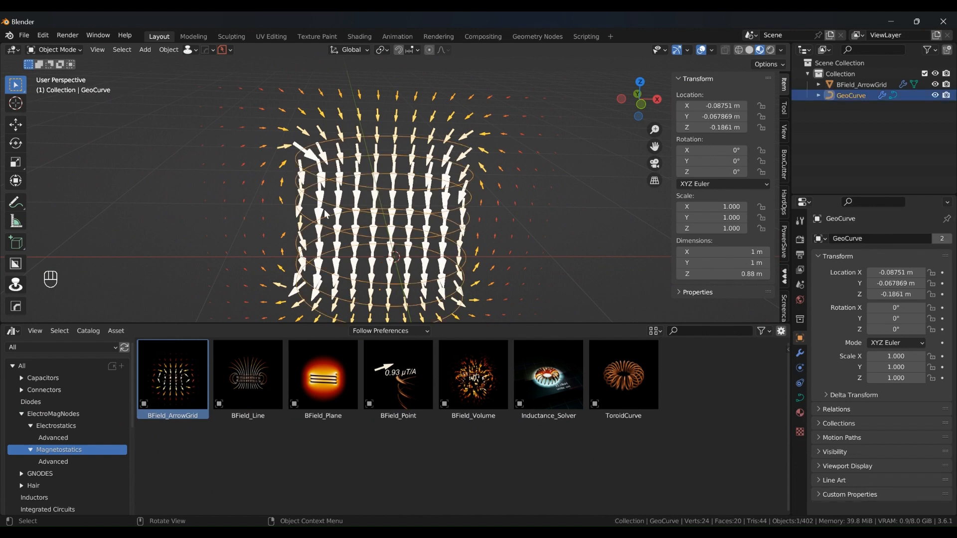
mouse_move(518, 185)
middle_down()
mouse_move(477, 188)
mouse_move(504, 177)
middle_up()
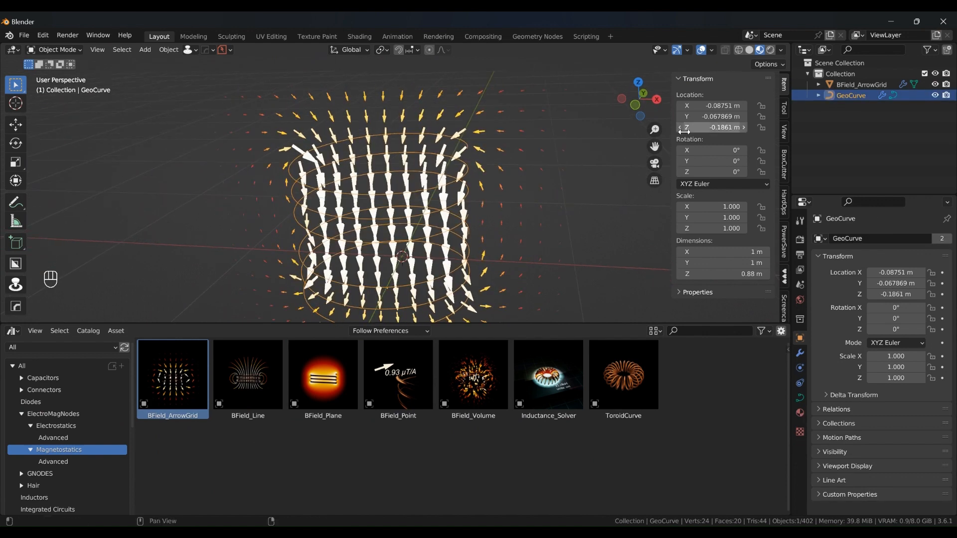
click(16, 334)
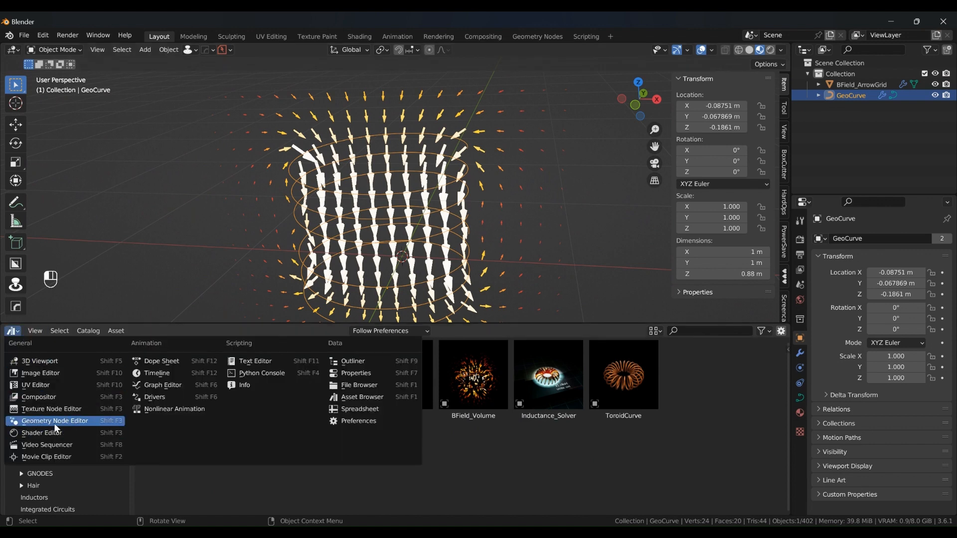
click(54, 422)
middle_drag(431, 414, 401, 340)
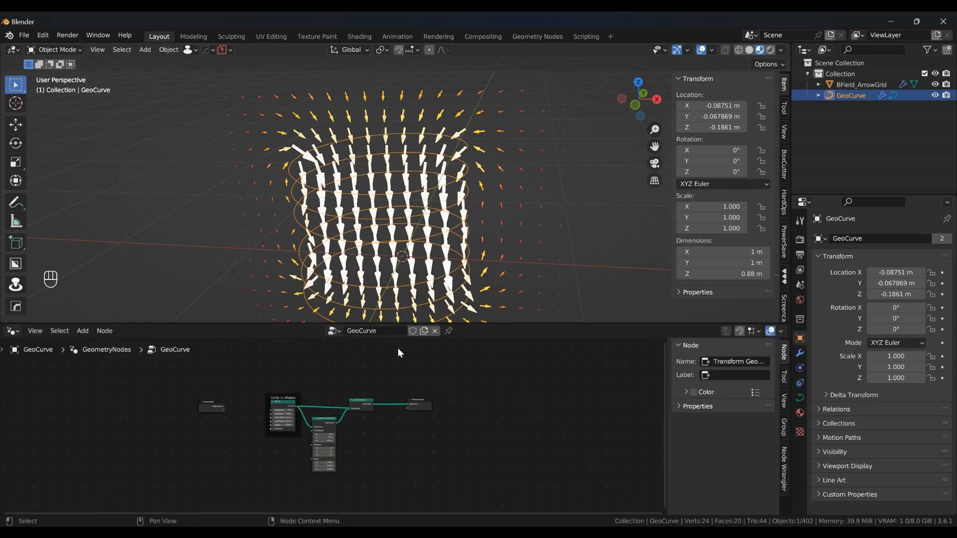
scroll(398, 352, up, 6)
middle_drag(330, 403, 382, 374)
scroll(356, 372, up, 2)
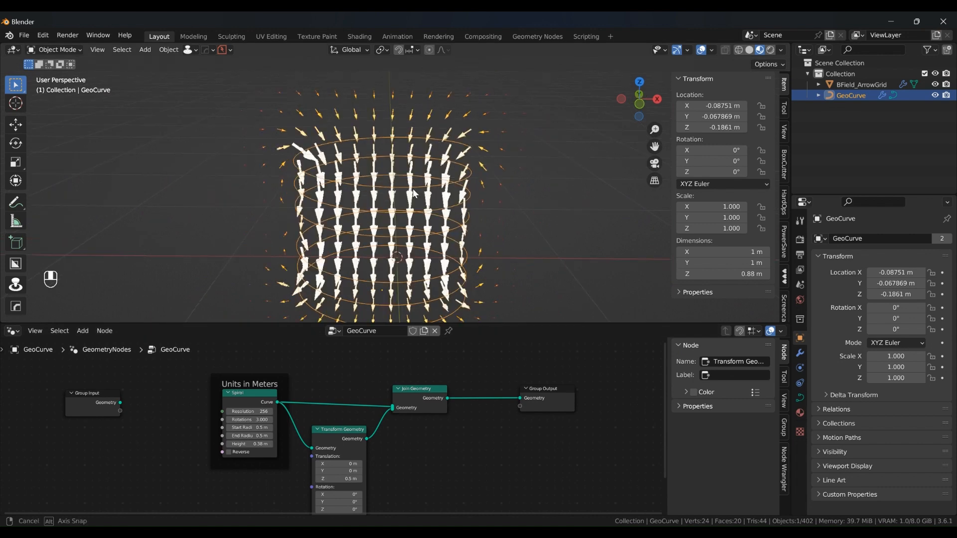
scroll(348, 379, up, 2)
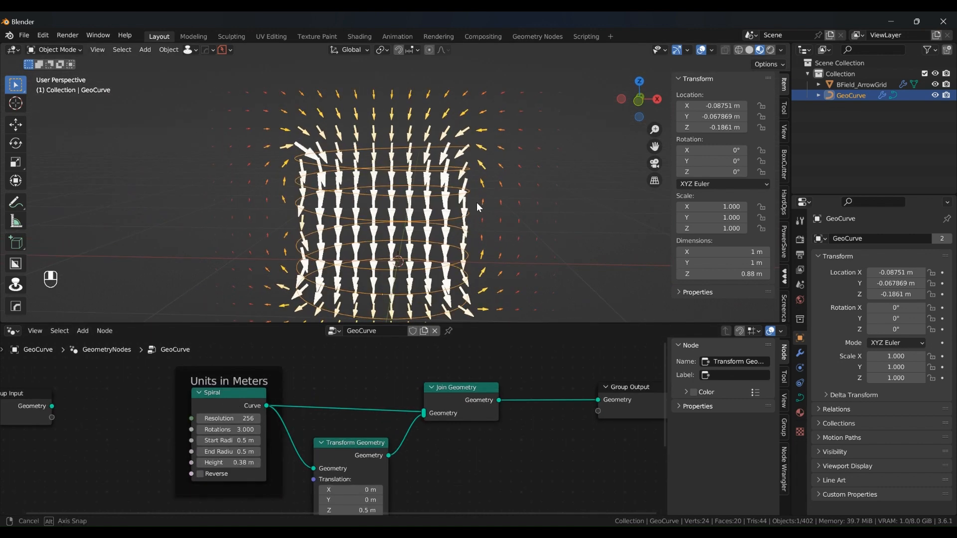
Step: Space out the Transform Geometry and Join Geometry nodes and cut the link between them
middle_drag(399, 429, 343, 404)
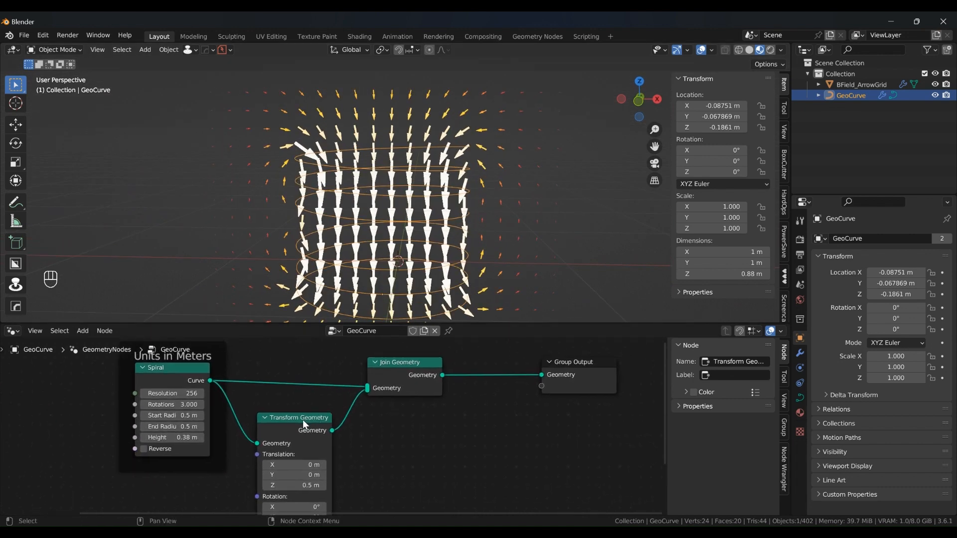
drag(306, 424, 276, 417)
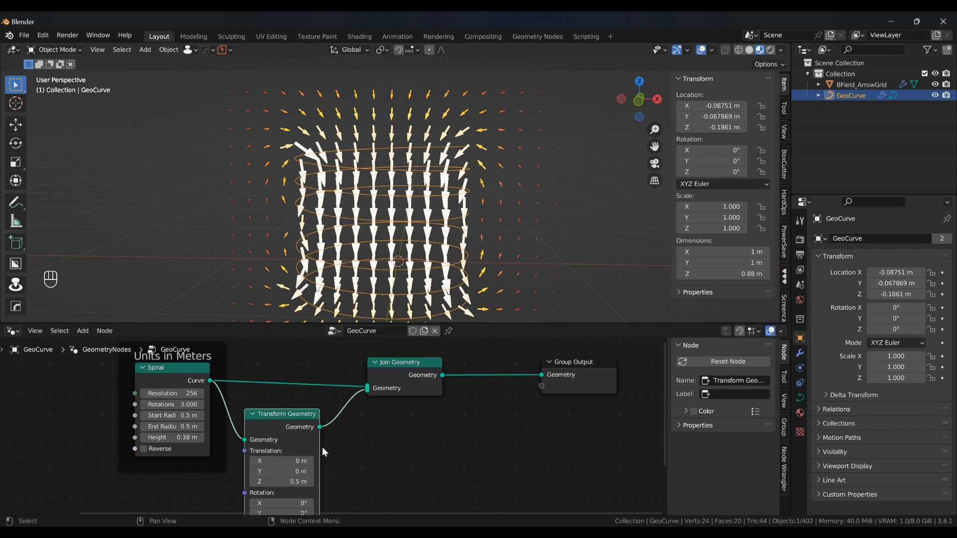
middle_drag(322, 447, 330, 429)
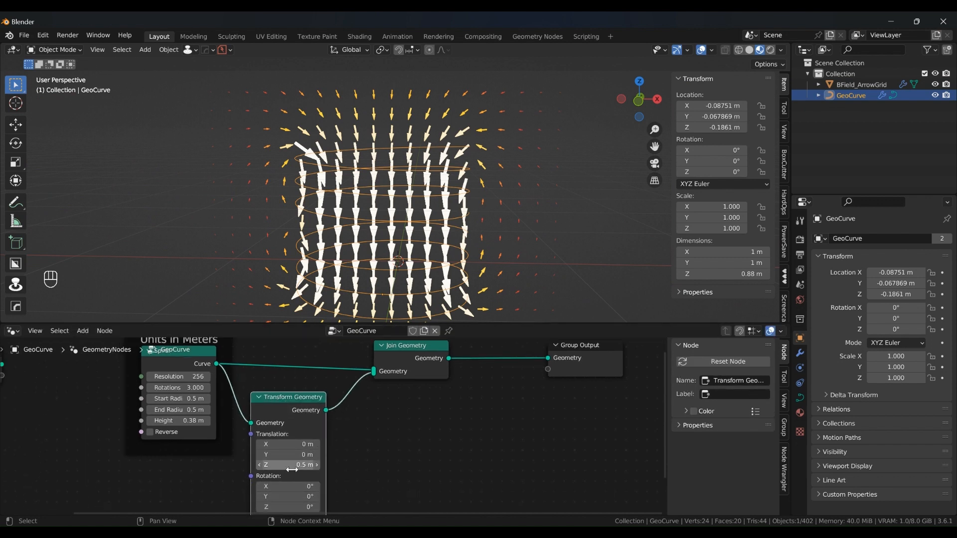
middle_drag(405, 402, 355, 429)
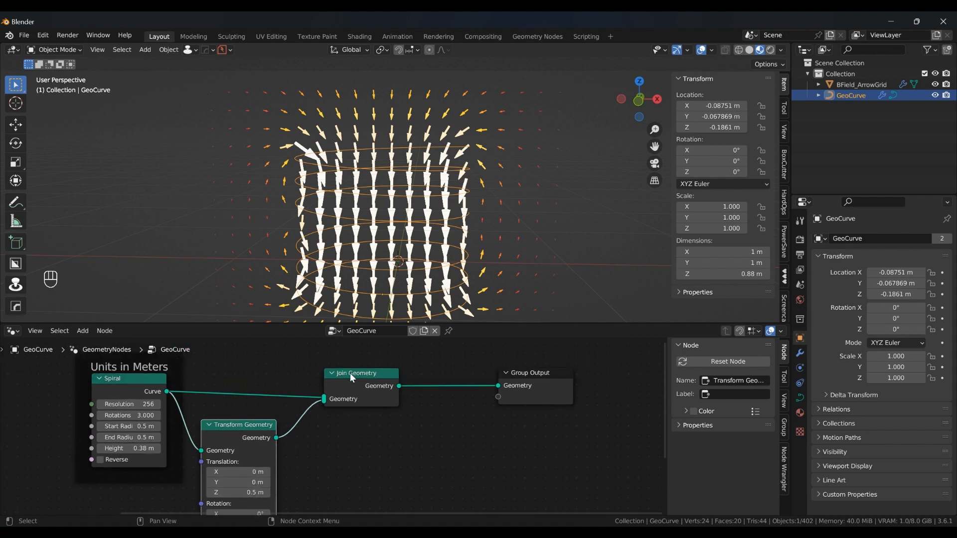
drag(351, 377, 463, 372)
ctrl+right_drag(309, 421, 339, 446)
drag(254, 429, 259, 445)
Step: Try other rotations and heights on the Spiral node, and set its end radius to 0.25 m
scroll(443, 234, up, 2)
shift+middle_drag(418, 263, 438, 208)
middle_drag(295, 430, 461, 423)
middle_drag(413, 382, 407, 389)
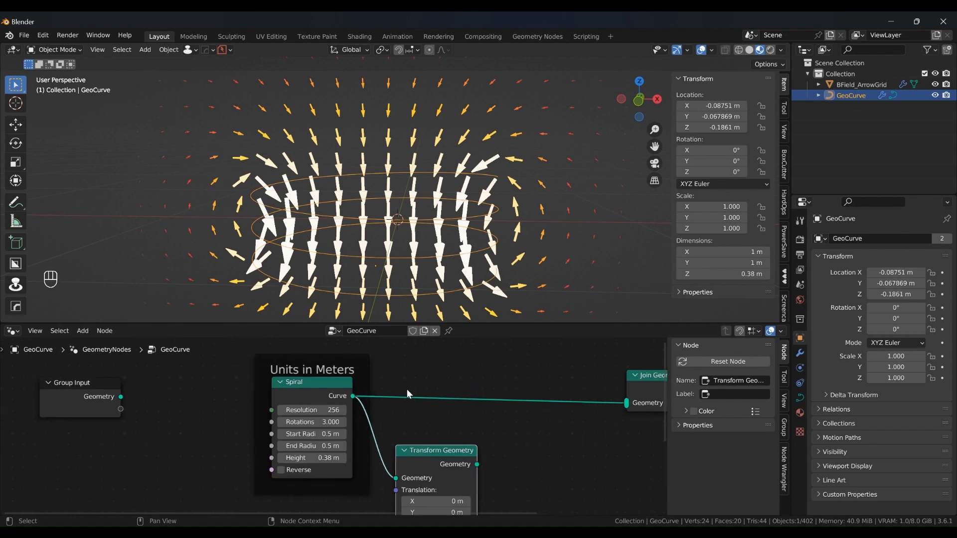
shift+drag(316, 422, 291, 301)
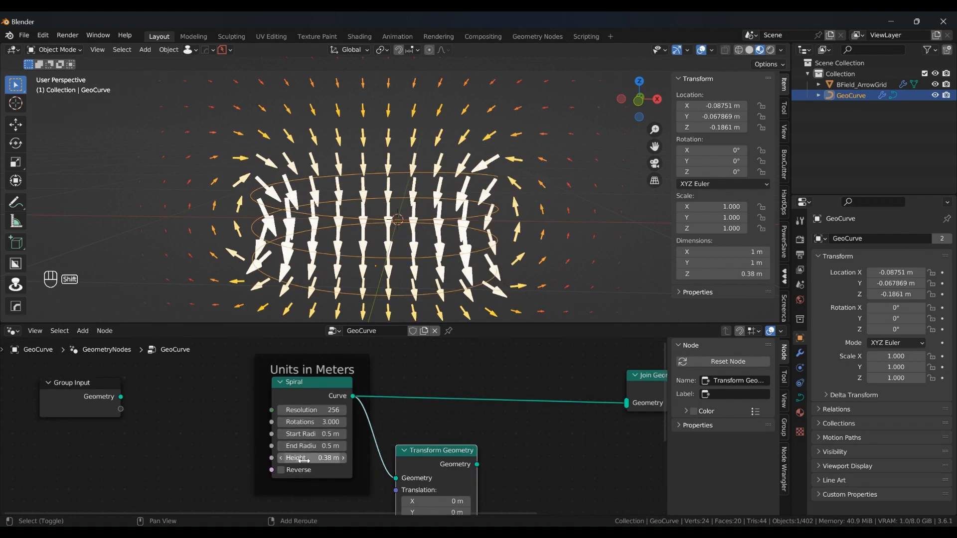
shift+drag(303, 457, 534, 327)
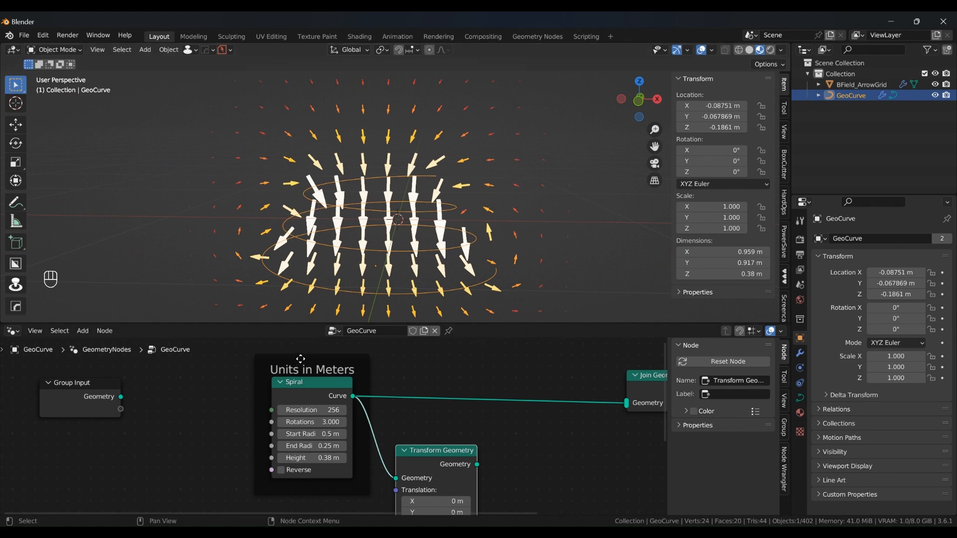
shift+drag(303, 445, 561, 332)
Step: Show the Geometry Nodes modifier settings of the BField_ArrowGrid object and widen the properties area to make them readable
click(464, 188)
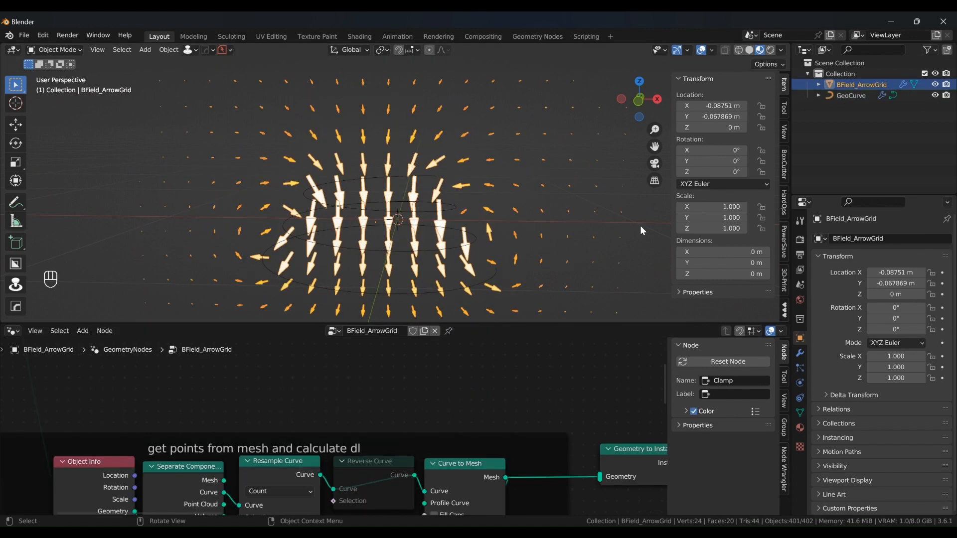
click(800, 353)
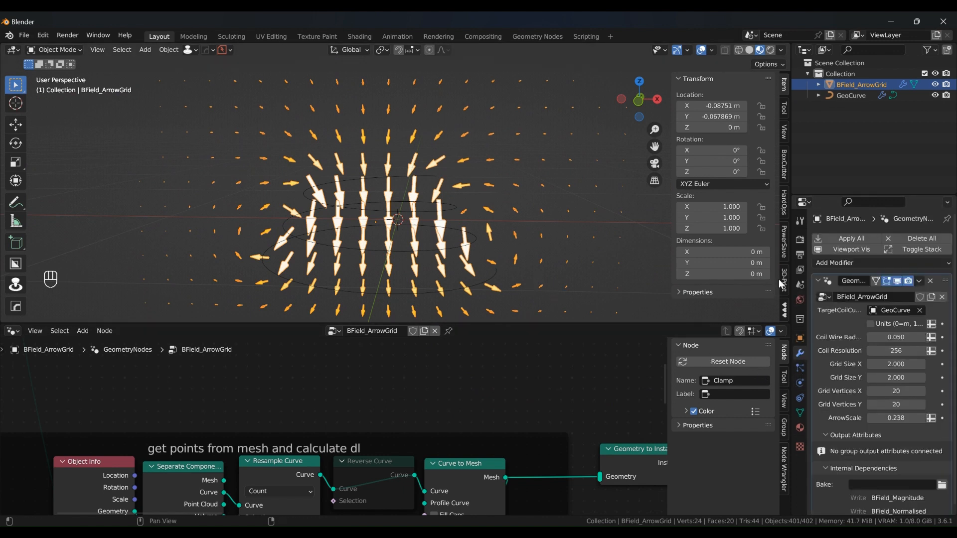
drag(791, 272, 731, 269)
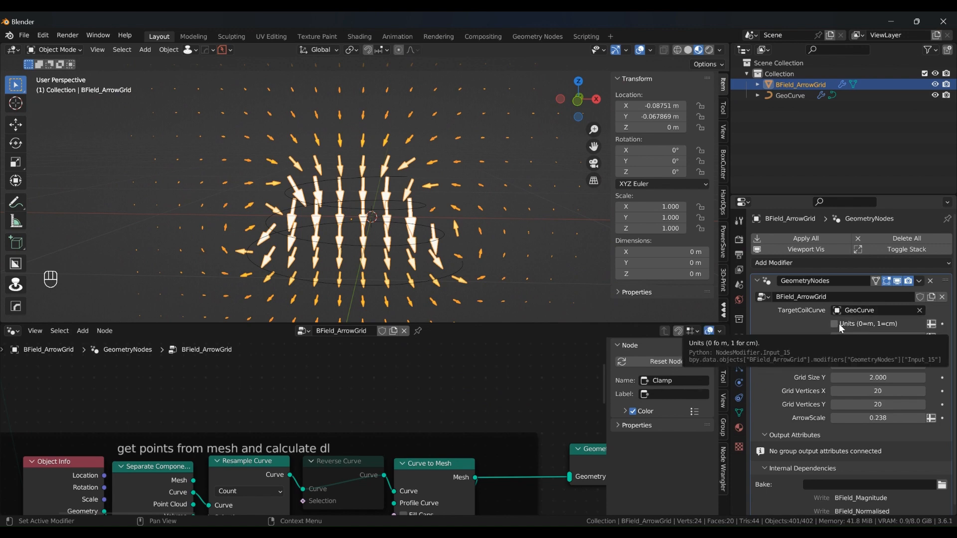
Step: Examine the field arrows around the coil from several angles, selecting GeoCurve and BField_ArrowGrid in turn to compare their settings
middle_drag(506, 233, 414, 265)
shift+middle_drag(417, 227, 423, 217)
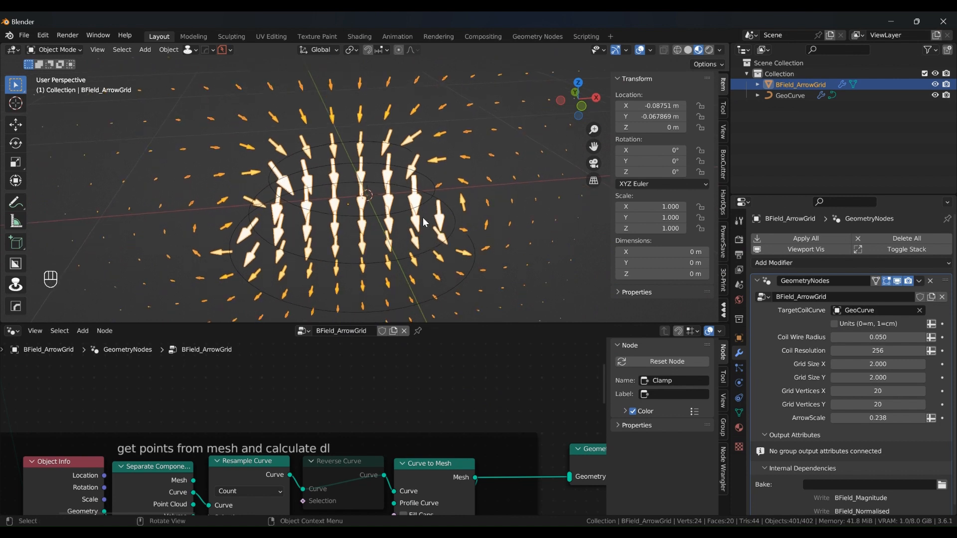
click(836, 324)
click(440, 298)
scroll(444, 280, up, 3)
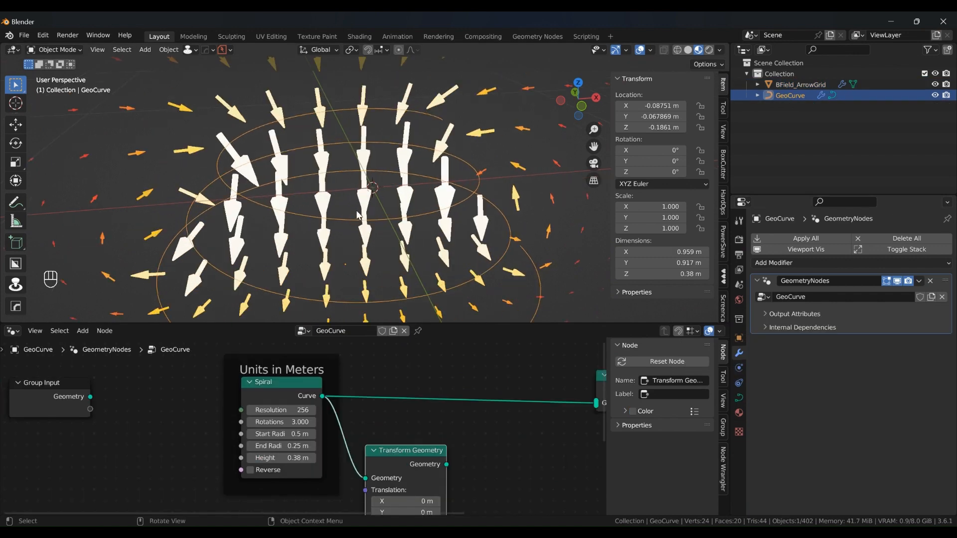
middle_drag(453, 225, 398, 226)
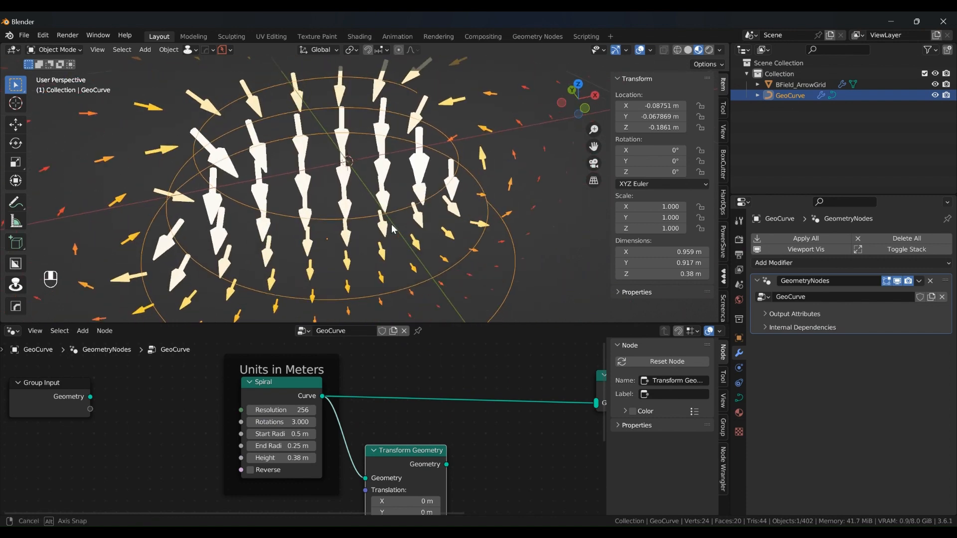
click(415, 176)
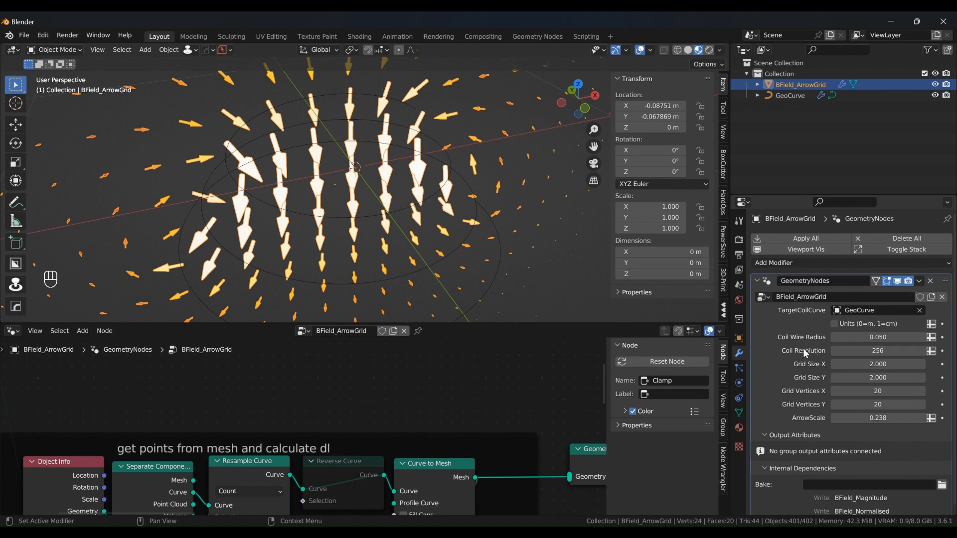
click(414, 272)
click(474, 157)
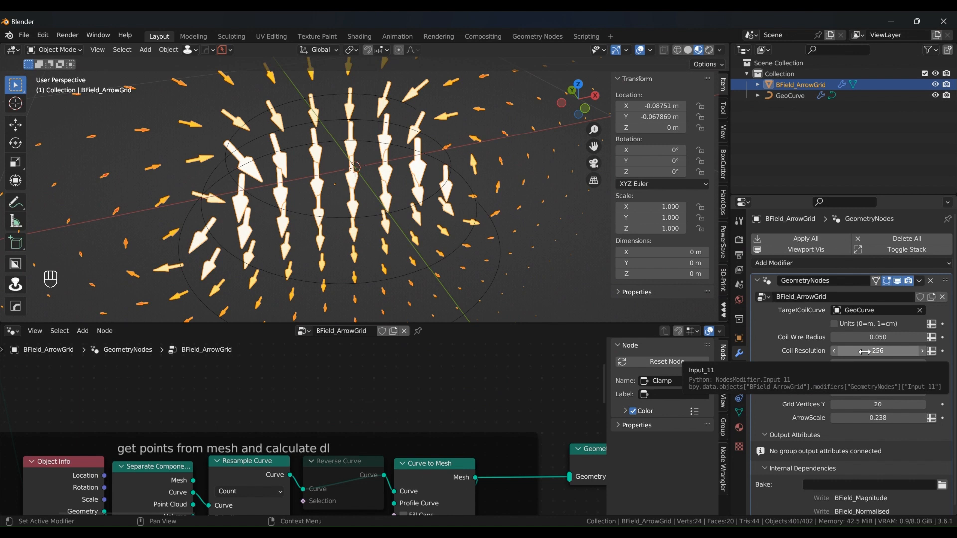
Step: Try a Coil Resolution of 13 on BField_ArrowGrid, and restore it to 256
drag(871, 352, 376, 215)
middle_drag(374, 215, 423, 152)
scroll(394, 187, down, 2)
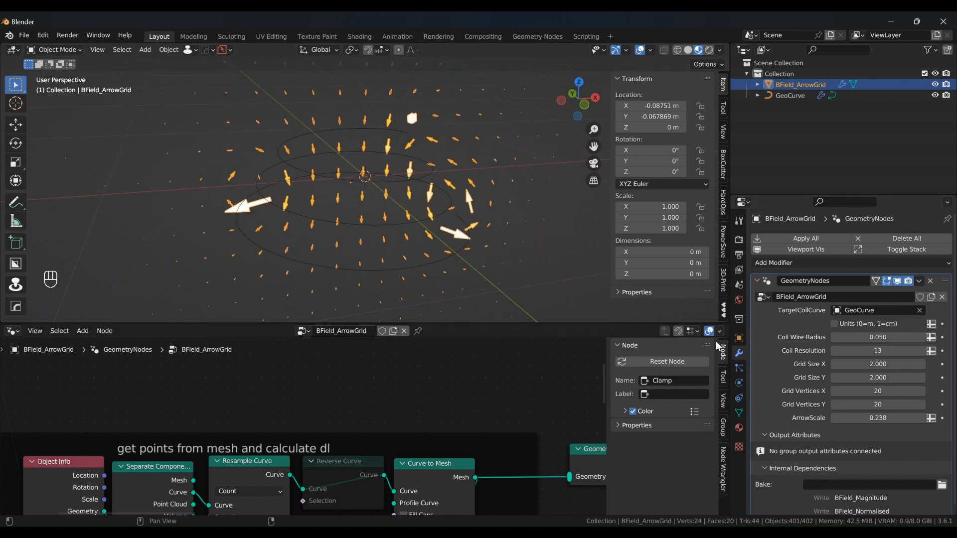
click(881, 353)
key(Return)
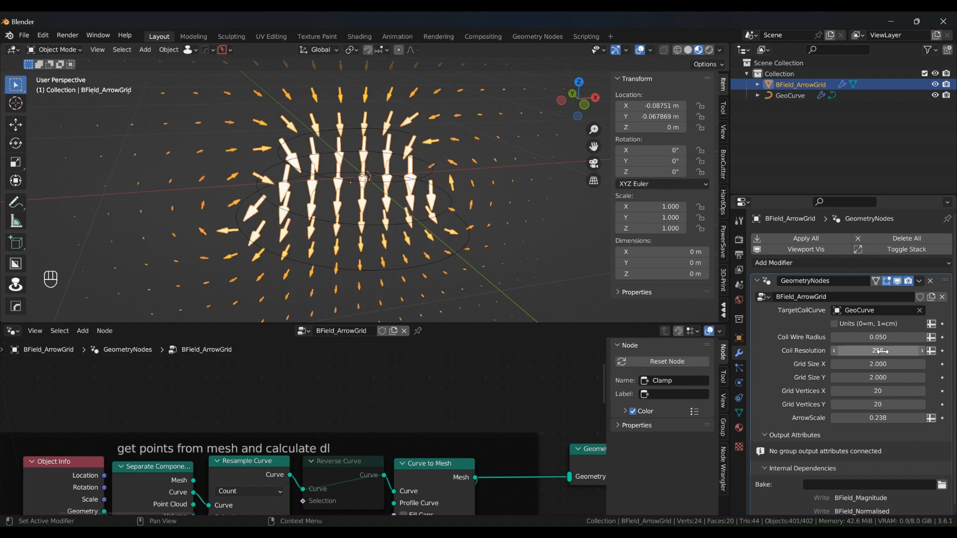
scroll(473, 202, up, 2)
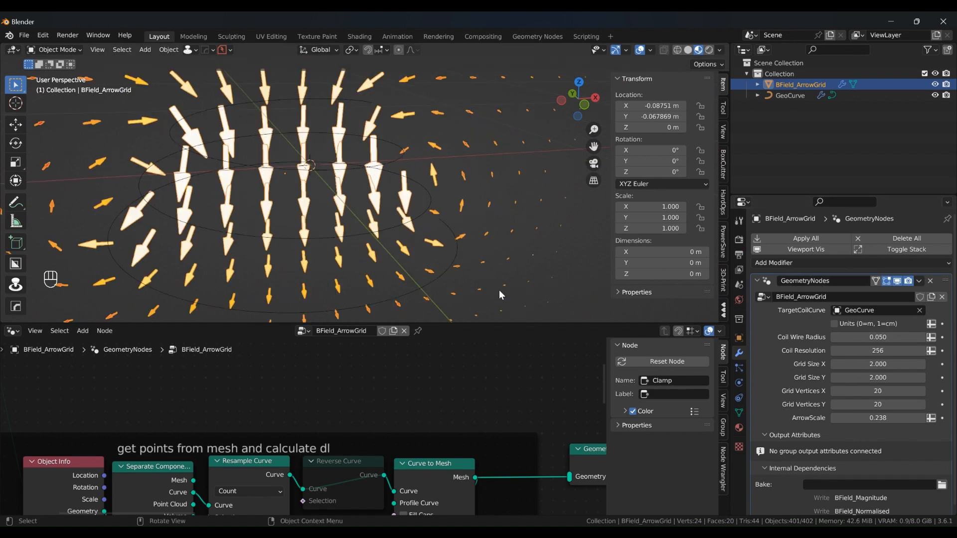
scroll(523, 279, down, 2)
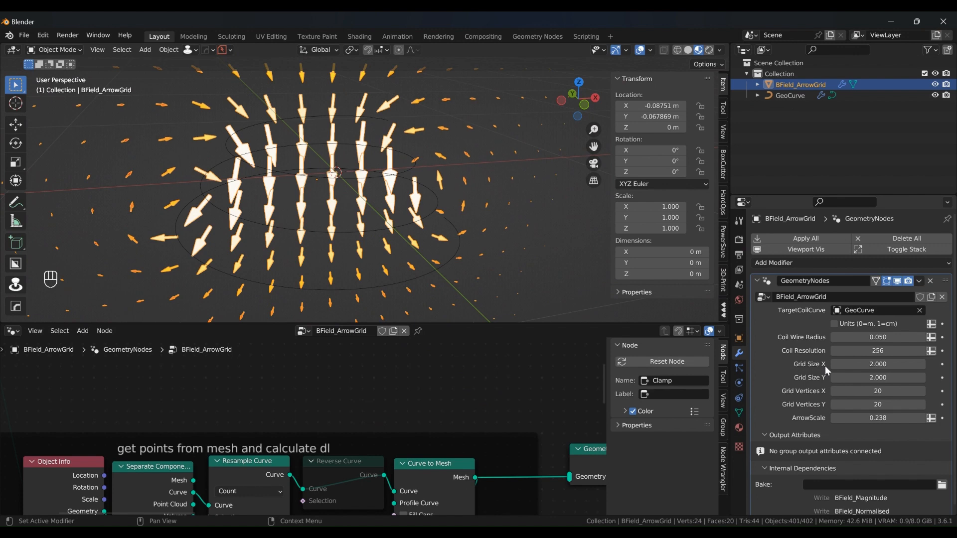
Step: Set the arrow grid's Grid Size X to 1.240 and Grid Size Y to 1.020
key(KP_1)
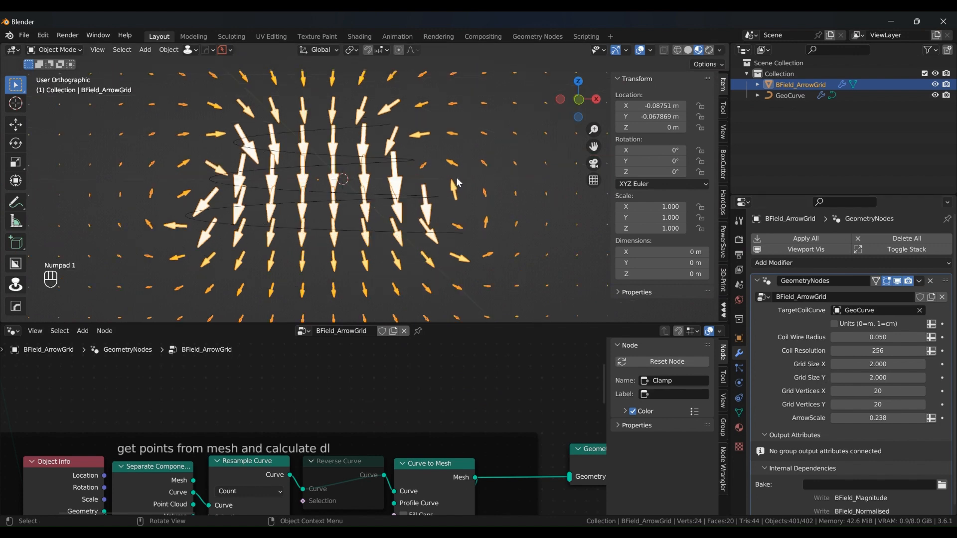
scroll(481, 147, down, 1)
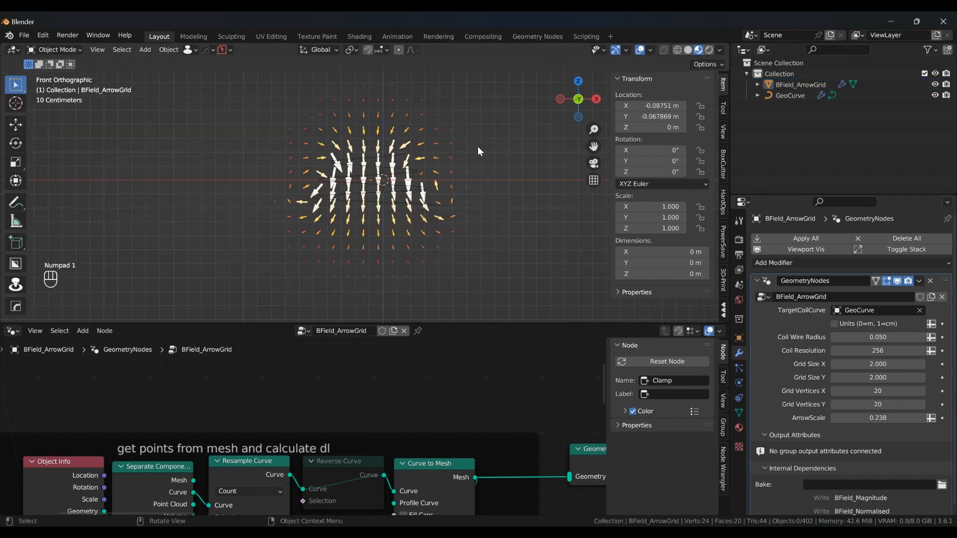
scroll(340, 99, down, 1)
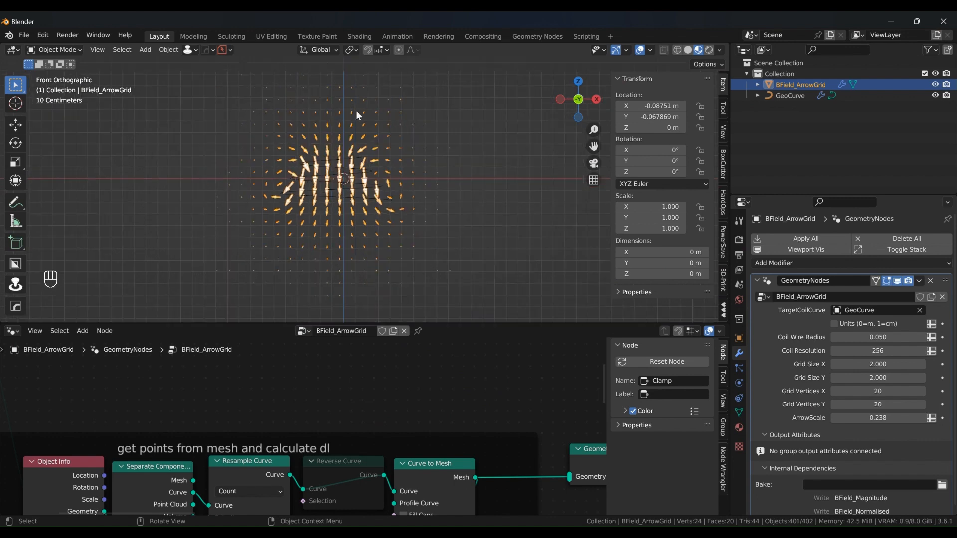
scroll(395, 202, up, 1)
drag(896, 364, 840, 377)
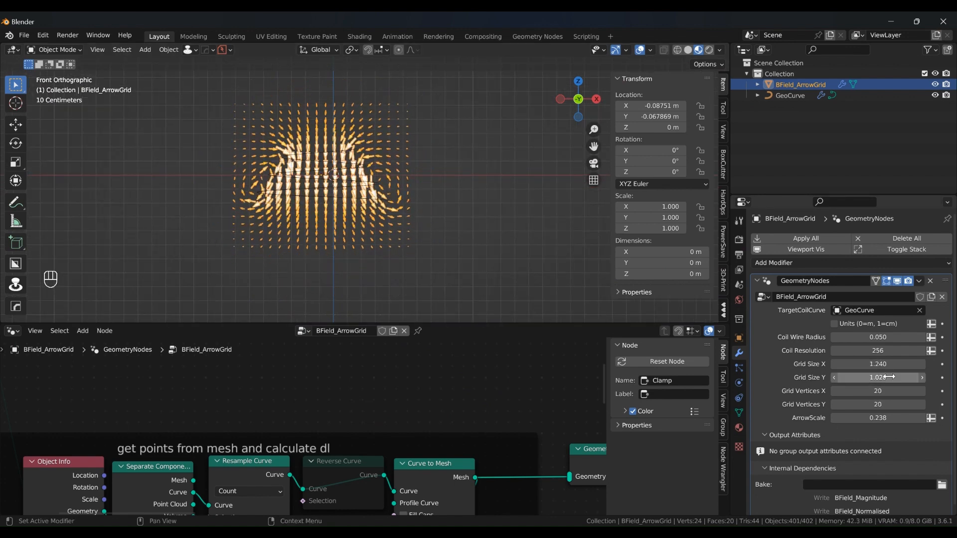
scroll(478, 184, up, 1)
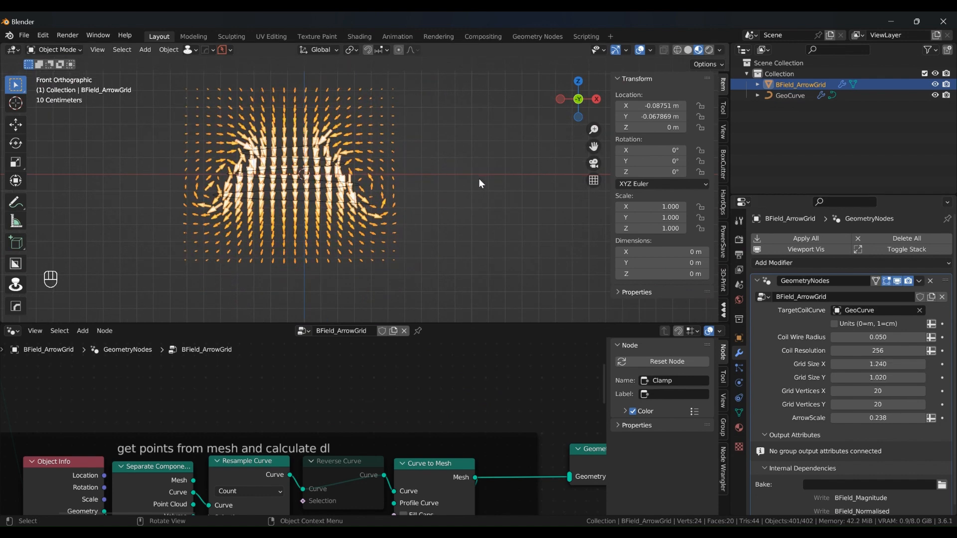
scroll(479, 179, up, 1)
shift+middle_drag(385, 158, 439, 206)
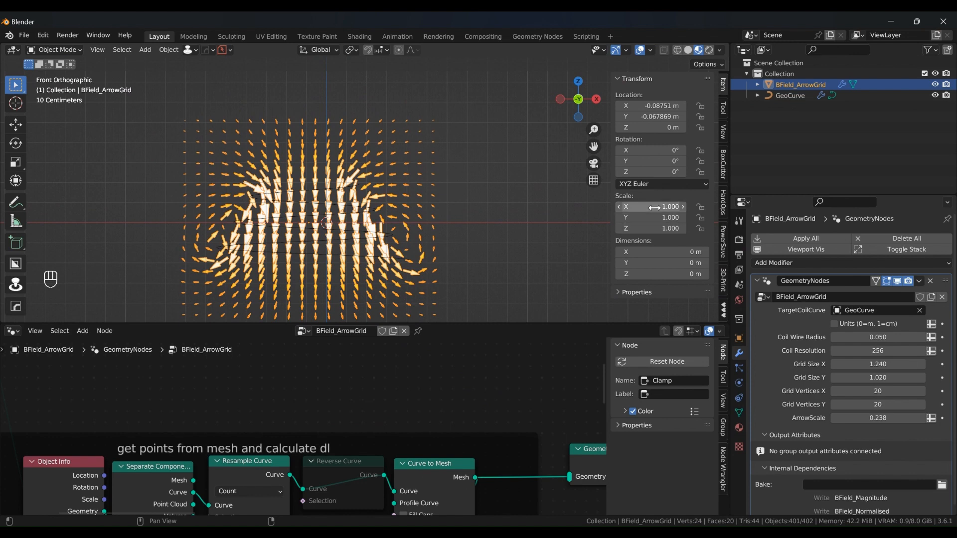
Step: Try scaling the BField_ArrowGrid object up to about 1.446 and flattening its Z scale to about 0.586
key(s)
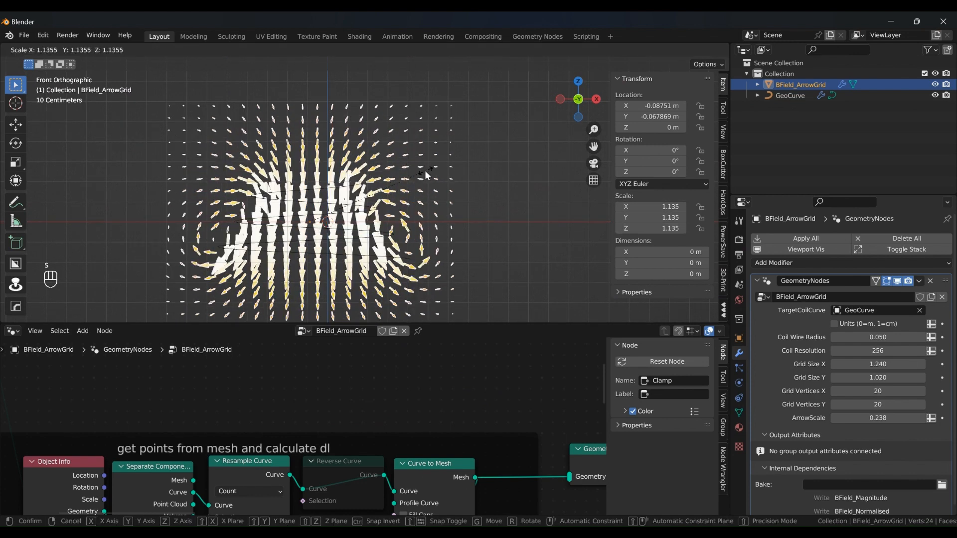
right_click(527, 184)
key(s)
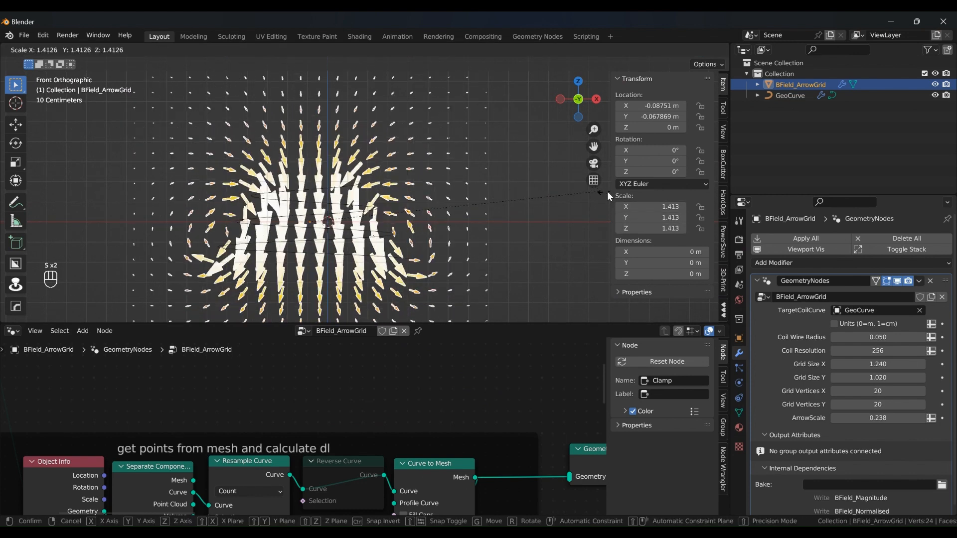
click(609, 193)
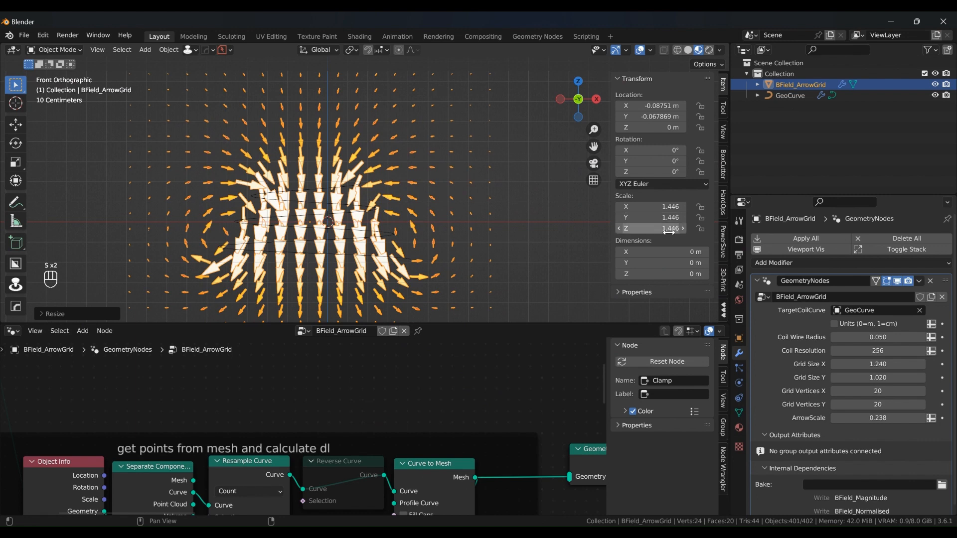
drag(658, 228, 374, 225)
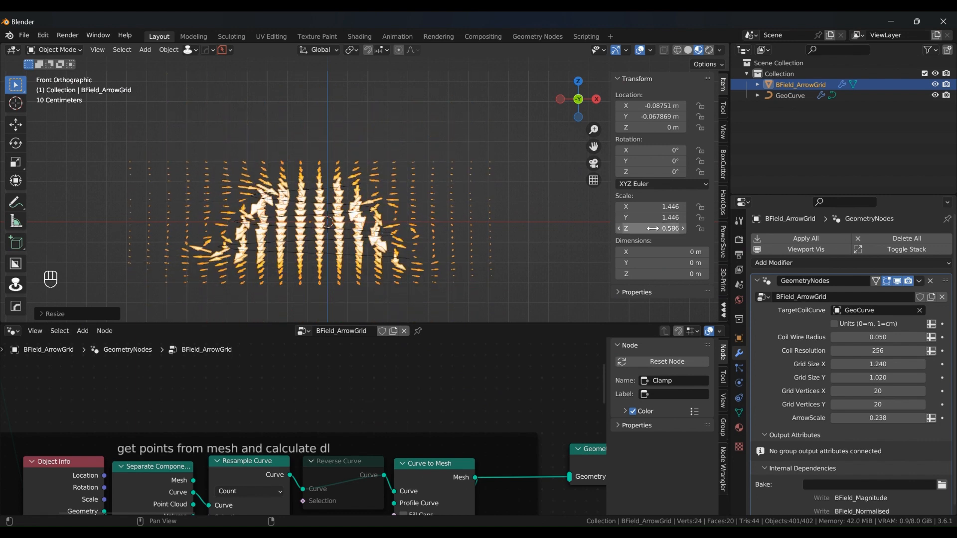
scroll(294, 177, up, 3)
click(293, 177)
middle_drag(345, 164, 344, 184)
Step: Reset the BField_ArrowGrid object's scale to 1 on all axes
drag(673, 208, 675, 227)
click(673, 208)
text(1)
key(Return)
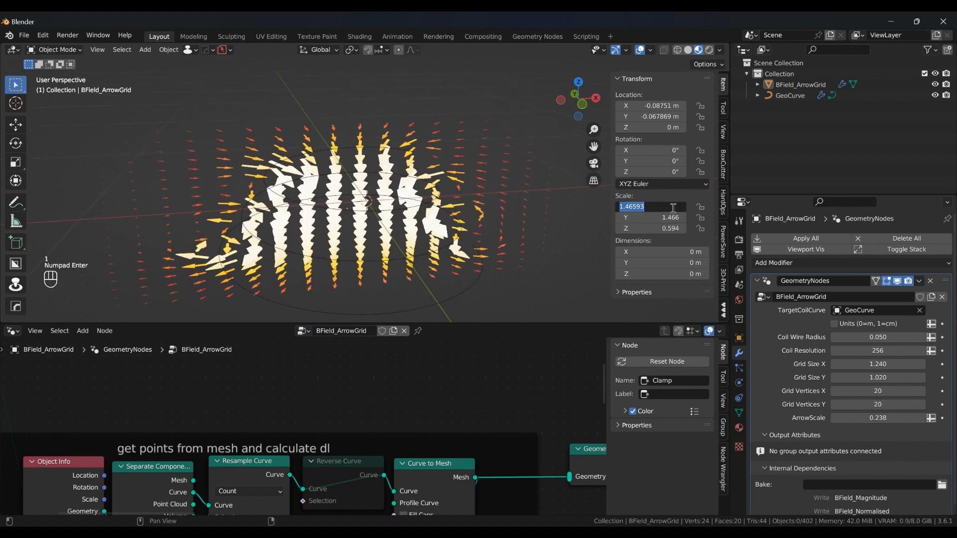
click(543, 212)
click(514, 205)
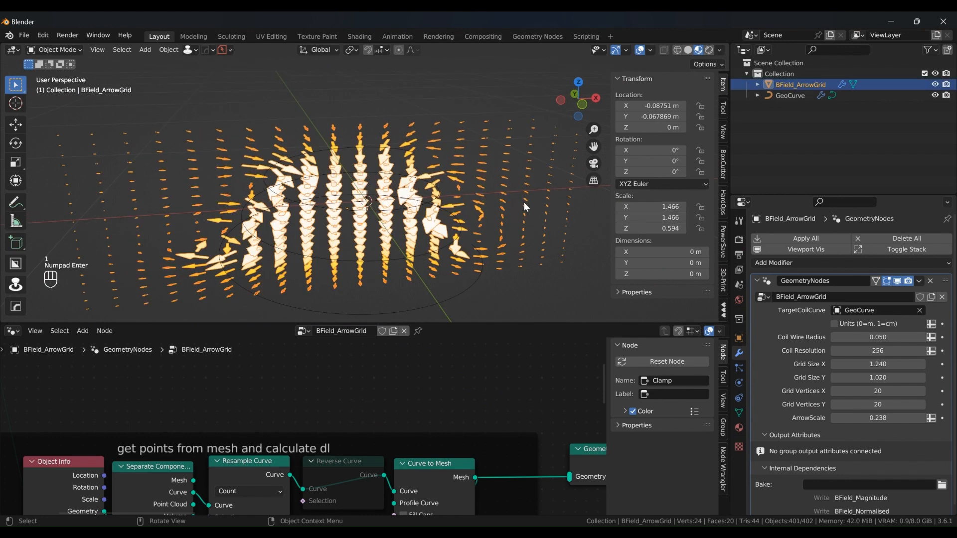
key(alt+s)
scroll(446, 174, up, 2)
scroll(525, 207, down, 2)
click(518, 215)
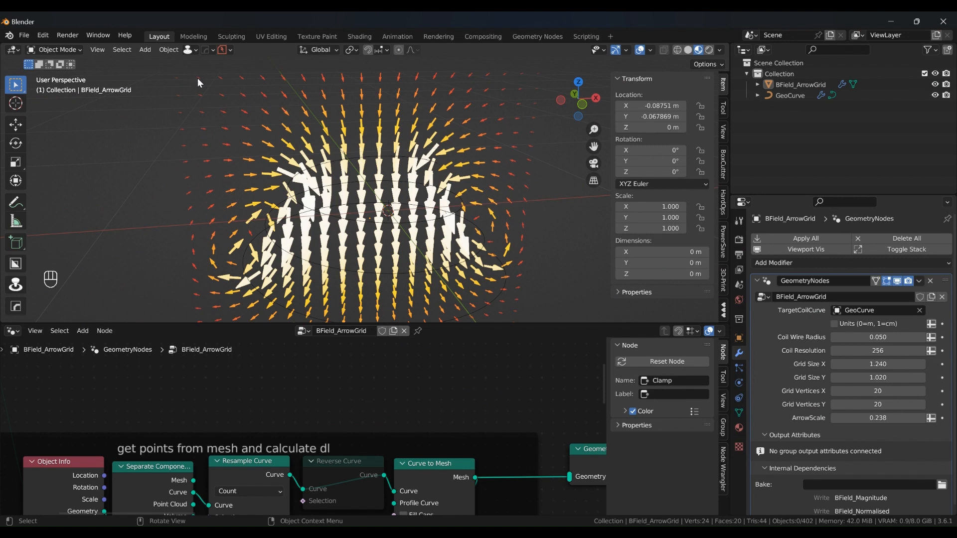
Step: Raise Grid Vertices X and Y of the arrow grid to 43 for a denser field display
shift+drag(878, 392, 855, 404)
shift+drag(396, 292, 408, 292)
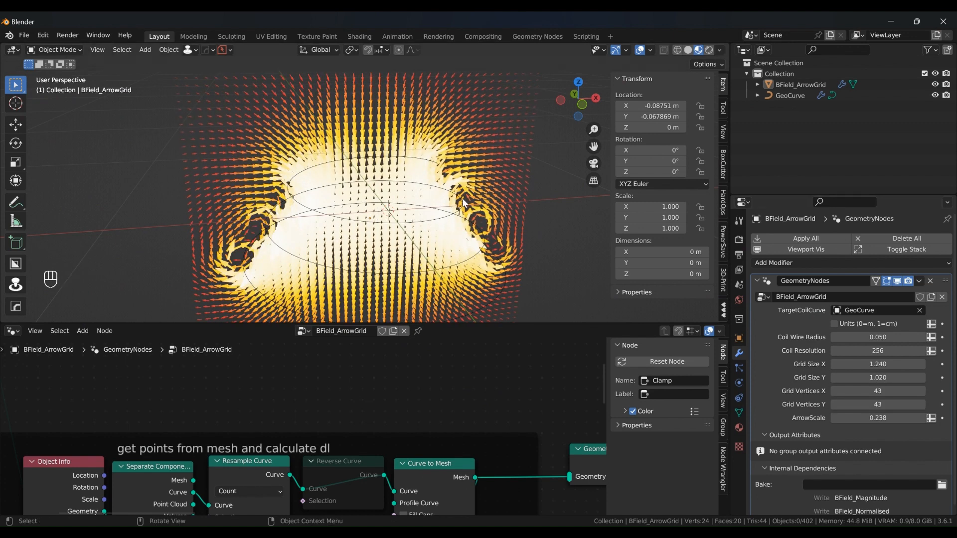
mouse_move(439, 207)
middle_down()
mouse_move(486, 208)
mouse_move(435, 203)
middle_up()
scroll(435, 203, down, 2)
scroll(435, 207, up, 2)
Step: Select the GeoCurve coil and try other rotations and start radius values on its Spiral node
click(408, 234)
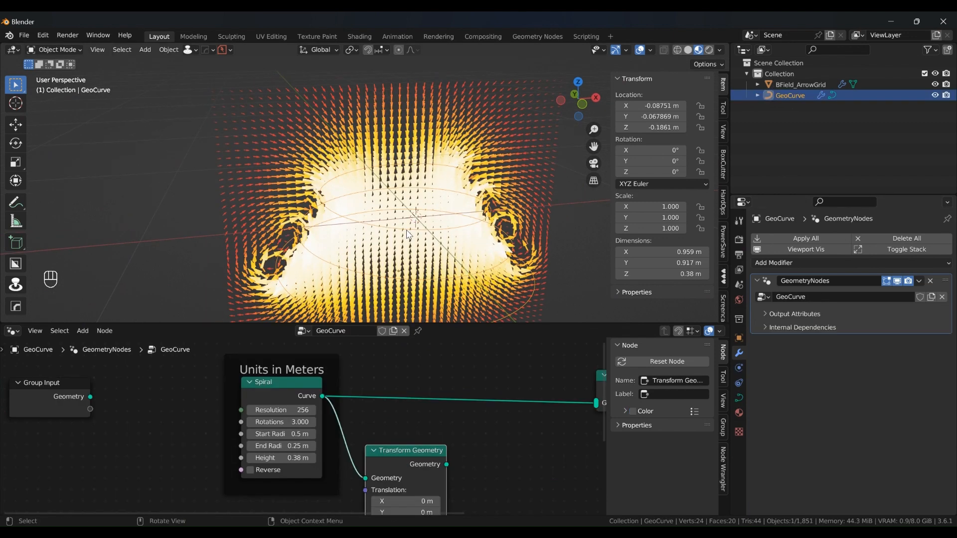
shift+drag(285, 423, 589, 292)
right_click(590, 292)
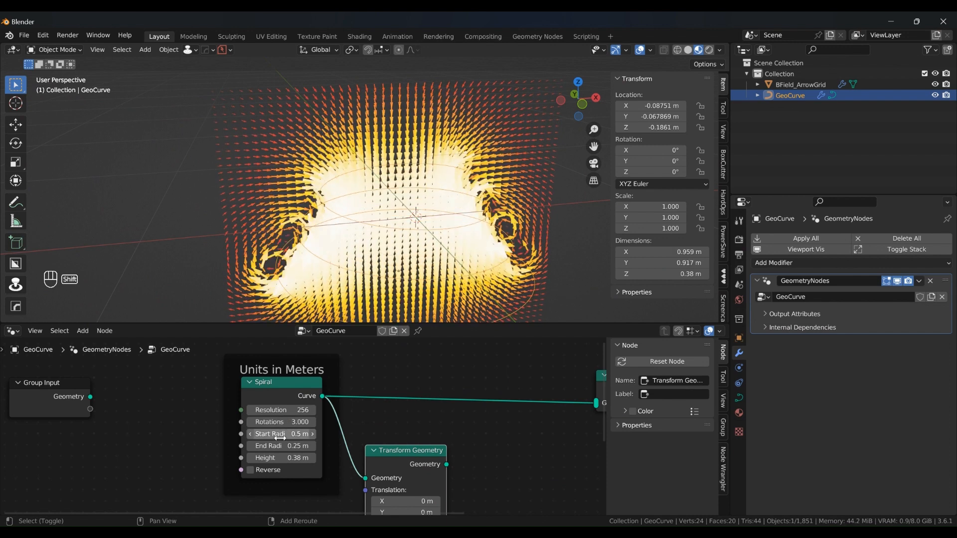
shift+drag(280, 434, 519, 307)
right_click(519, 307)
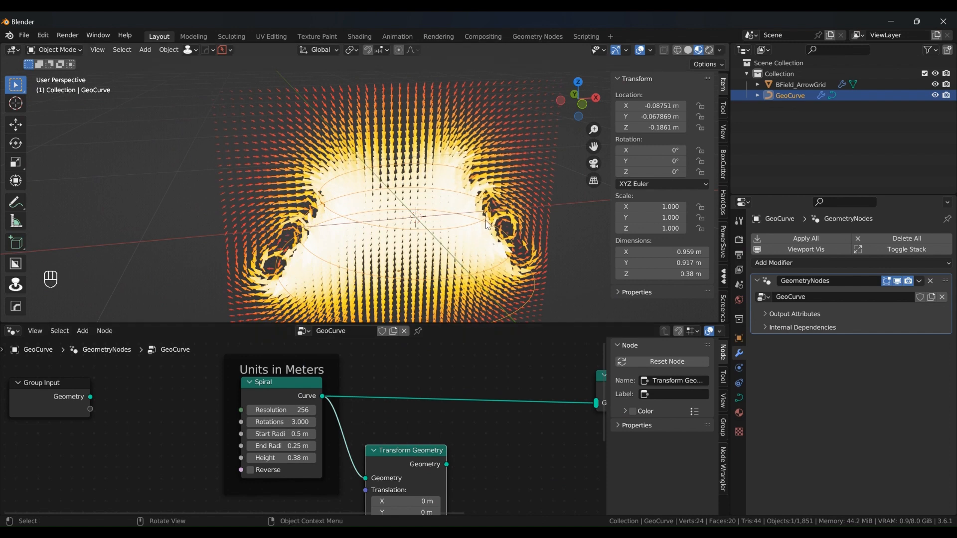
Step: Select BField_ArrowGrid and reduce its ArrowScale to 0.067
click(516, 197)
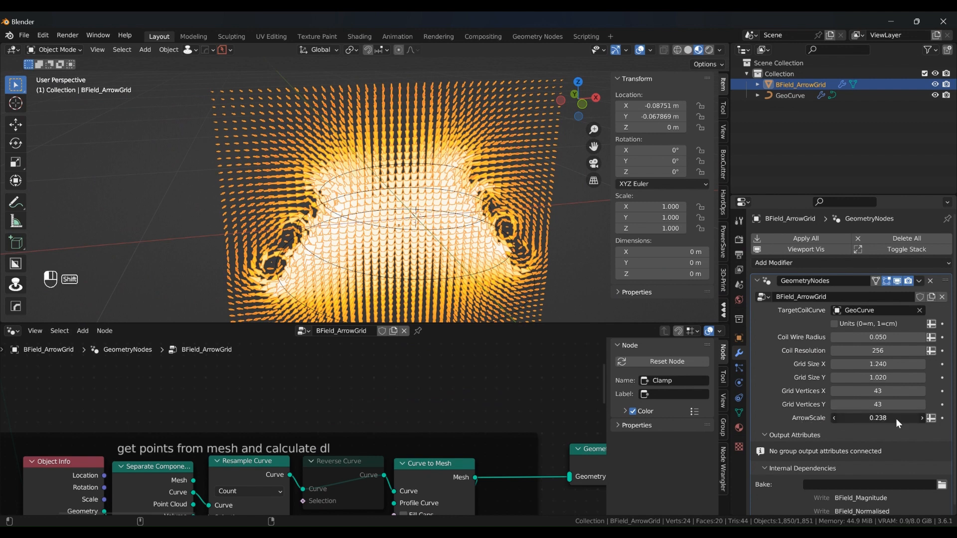
shift+drag(895, 418, 629, 253)
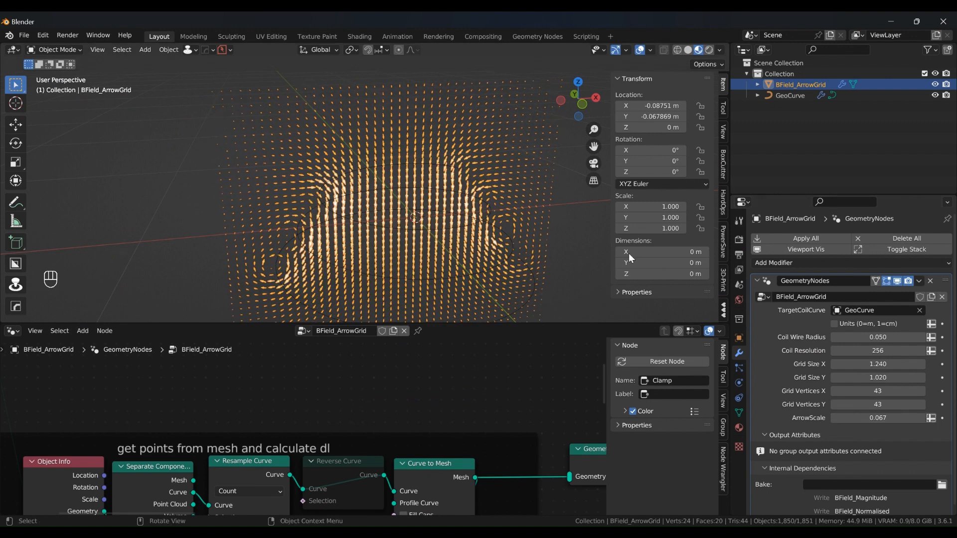
scroll(514, 190, up, 2)
click(107, 204)
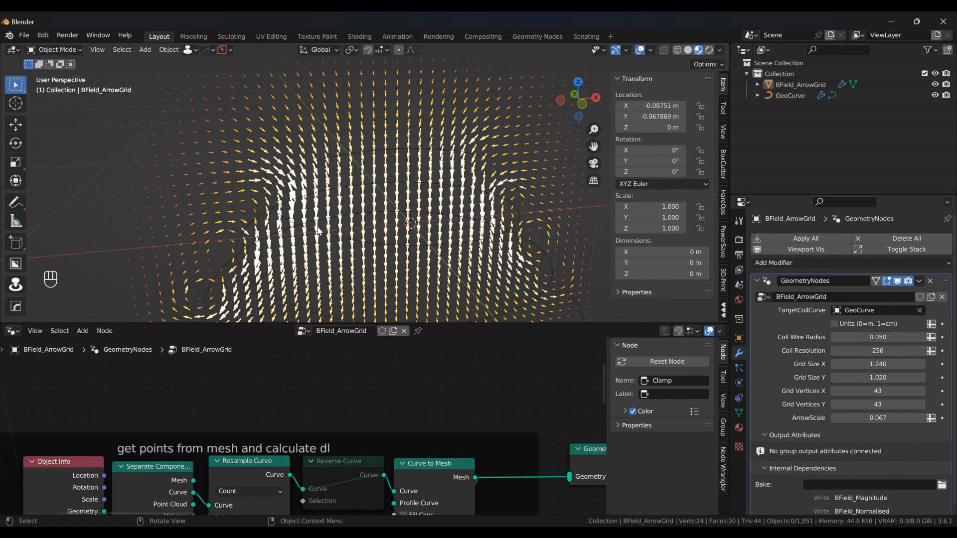
Step: Set both Grid Vertices X and Grid Vertices Y of the arrow grid to 20
shift+drag(896, 418, 870, 404)
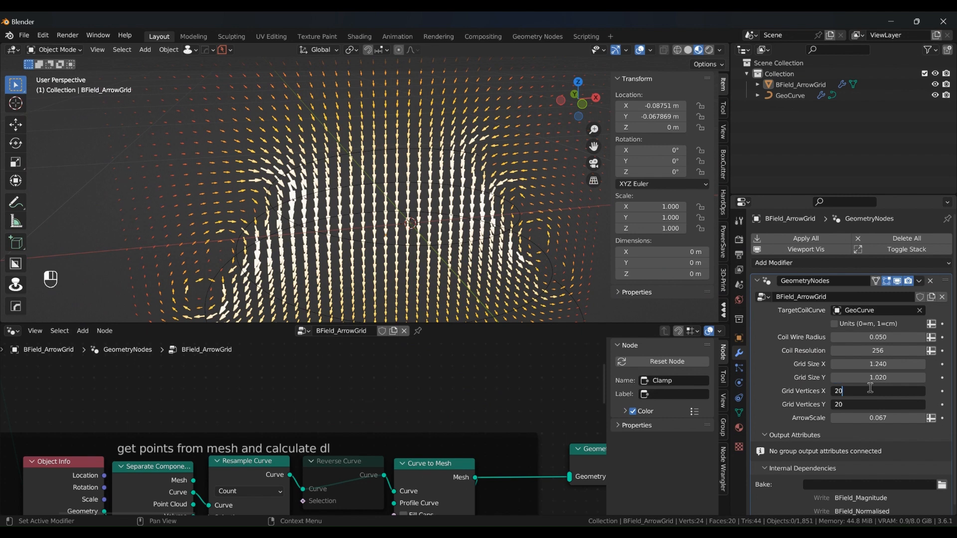
text(20)
key(Return)
Step: Try an ArrowScale of 0.5 on the arrow grid, and set it to 0.2
click(897, 417)
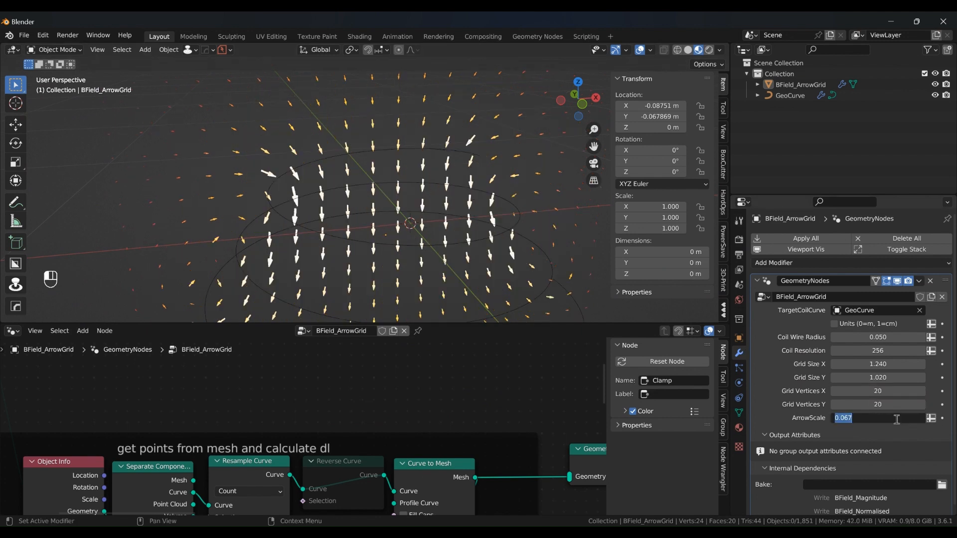
text(0.5)
key(Return)
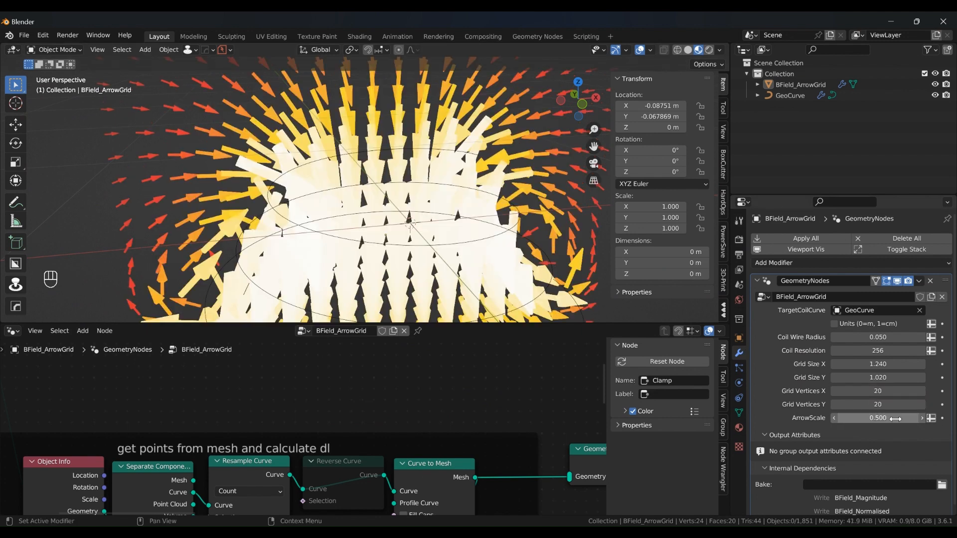
click(905, 418)
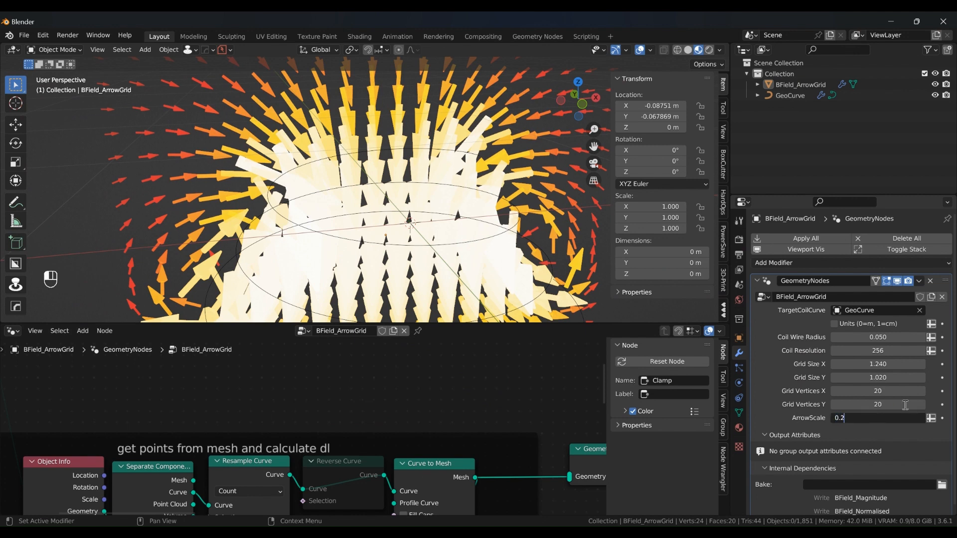
key(Return)
scroll(469, 199, down, 2)
Step: Select the GeoCurve coil and space the Join Geometry and Group Output nodes apart in its node tree
middle_drag(469, 200, 474, 248)
click(411, 204)
click(468, 218)
mouse_move(473, 248)
shift+middle_down()
mouse_move(453, 209)
mouse_move(398, 174)
mouse_move(432, 212)
shift+middle_up()
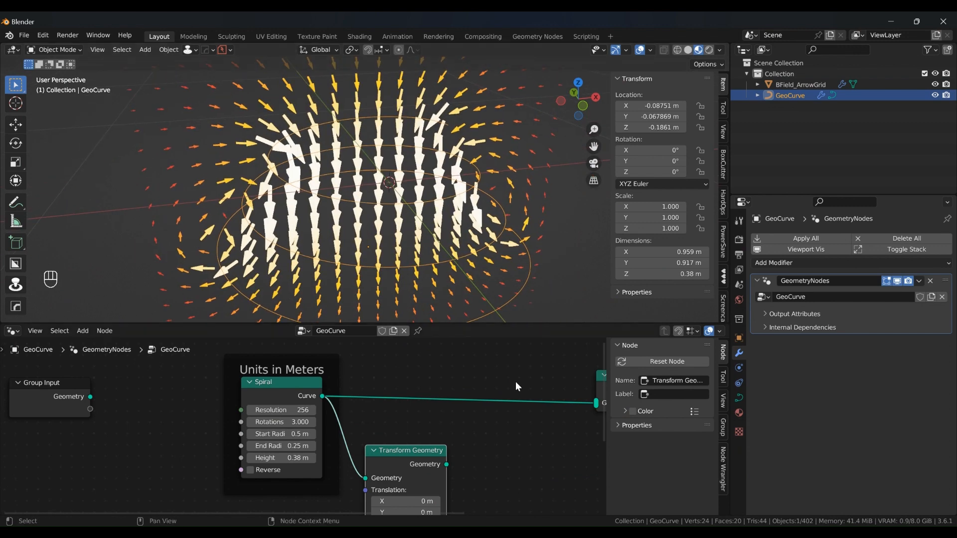
middle_drag(546, 385, 326, 375)
scroll(385, 383, down, 3)
drag(426, 382, 520, 381)
drag(348, 378, 317, 378)
drag(531, 375, 541, 374)
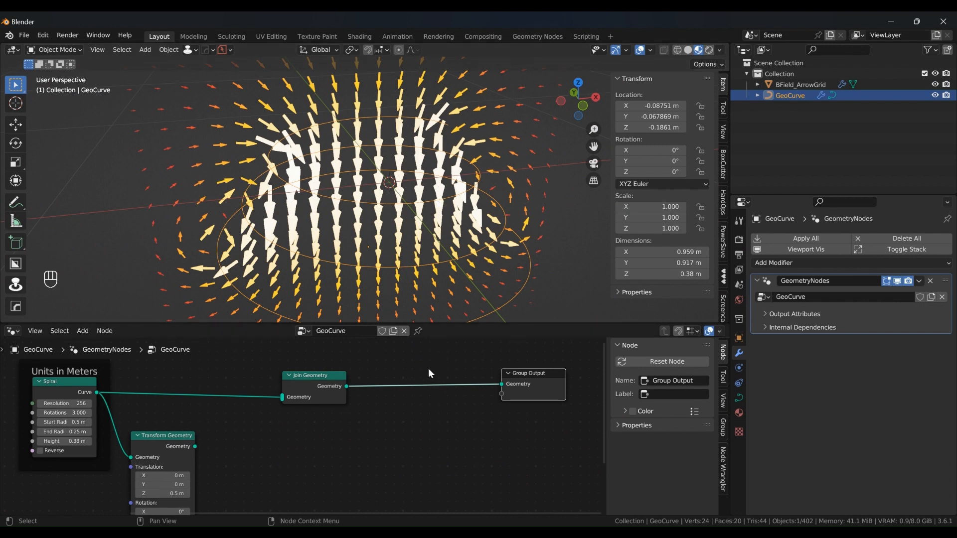
Step: Insert a Curve to Mesh node on the link between Join Geometry and Group Output
key(shift+a)
click(387, 298)
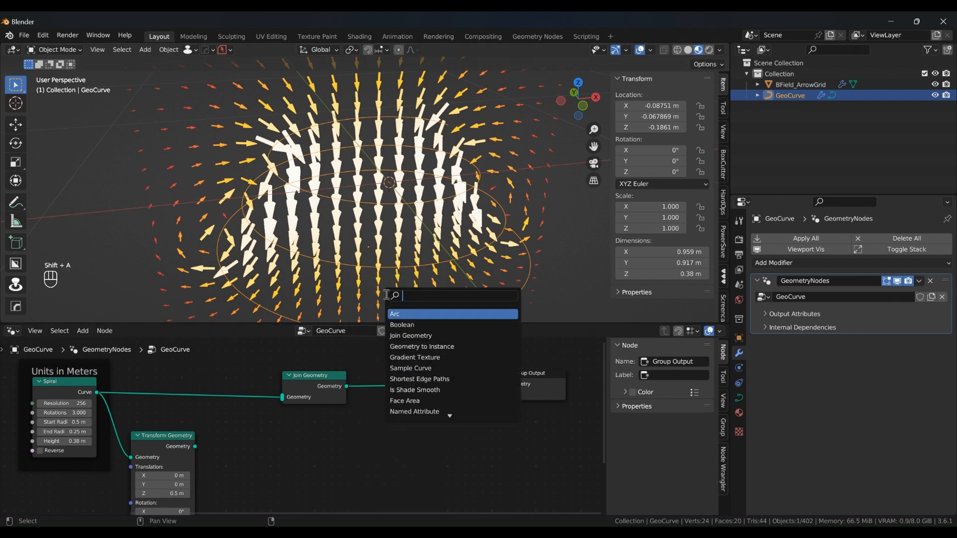
text(curve to)
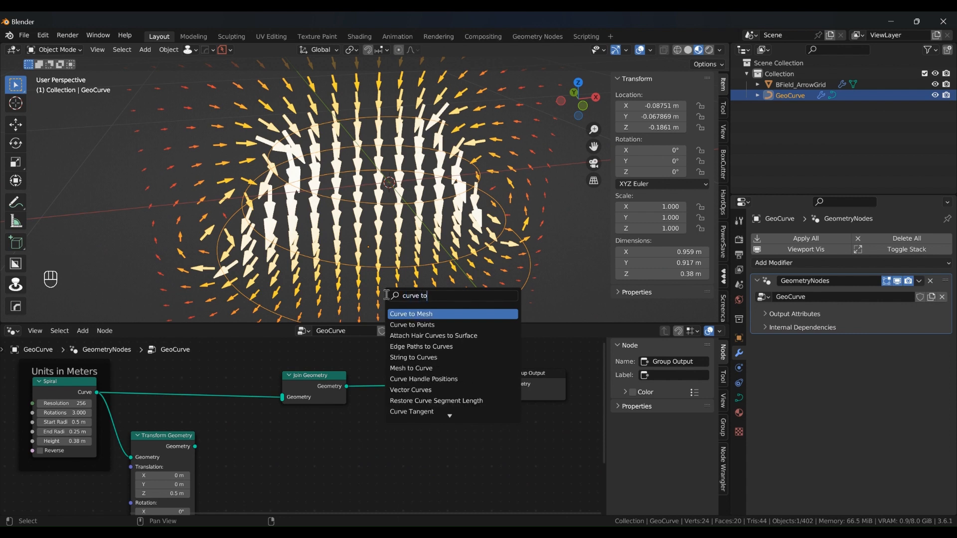
key(Return)
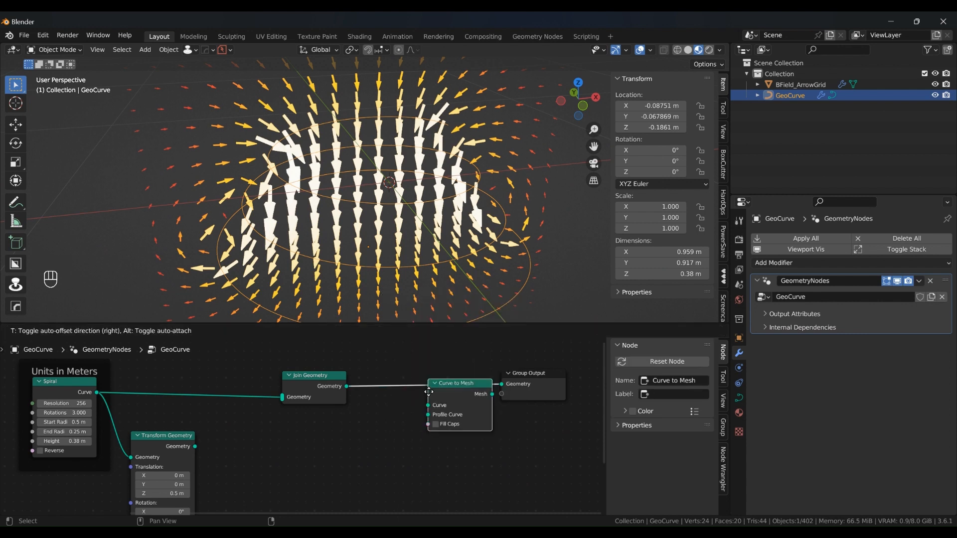
click(401, 389)
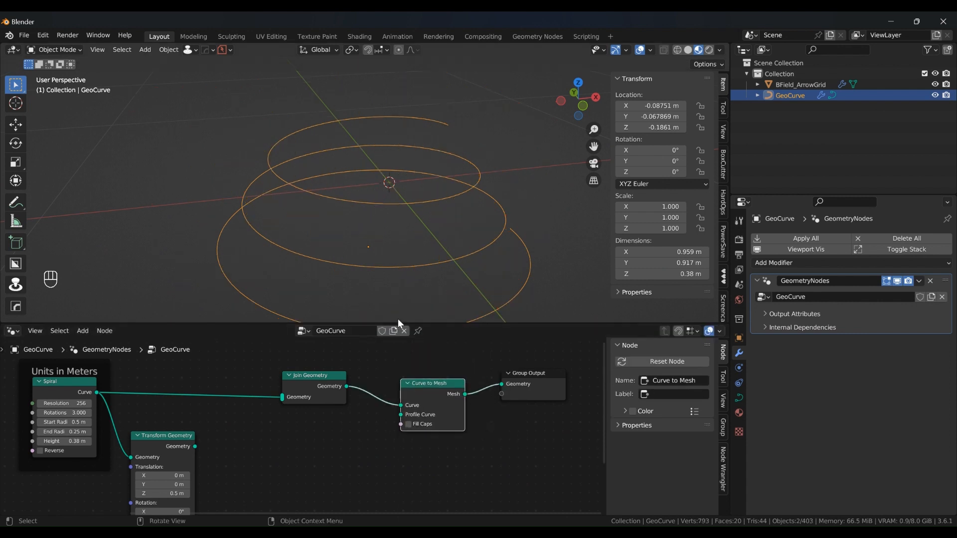
Step: Detach Curve to Mesh from Join Geometry and connect the Spiral's Curve output directly to its Curve input
drag(428, 382, 409, 398)
drag(334, 377, 337, 367)
drag(421, 395, 427, 402)
ctrl+right_drag(393, 389, 362, 404)
drag(419, 405, 347, 413)
middle_drag(278, 403, 331, 390)
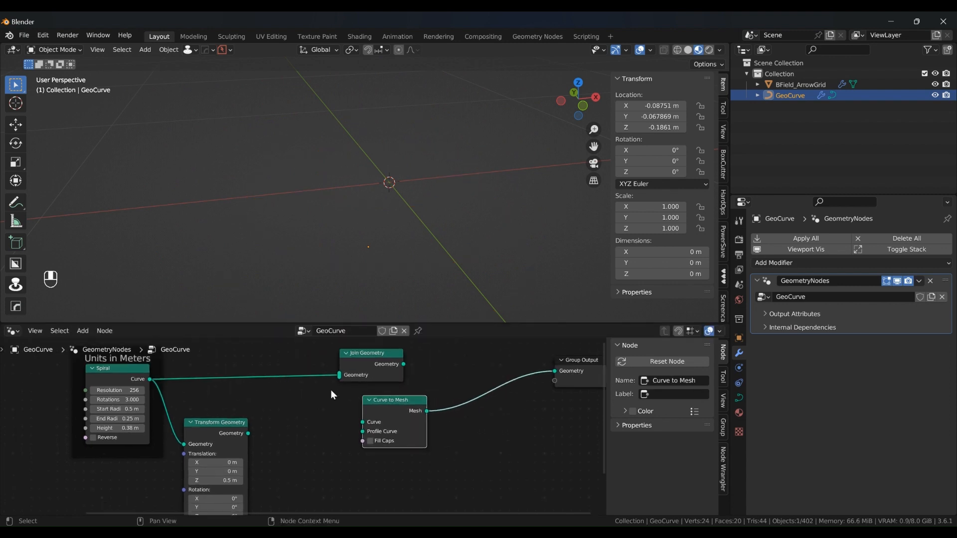
drag(149, 379, 362, 422)
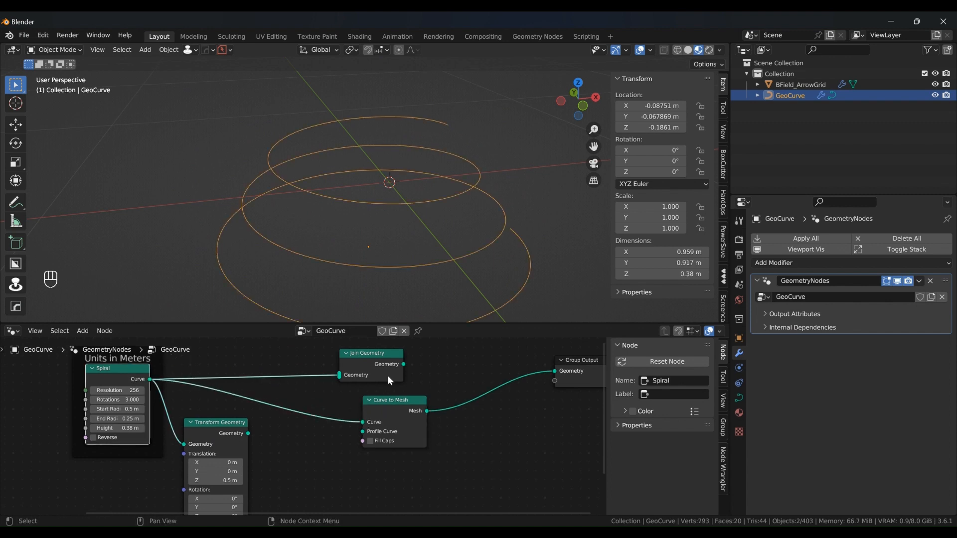
Step: Reinsert Join Geometry between Curve to Mesh and Group Output so it combines the mesh with the raw spiral curve
drag(381, 353, 465, 349)
drag(414, 399, 422, 375)
middle_drag(423, 375, 330, 384)
drag(394, 368, 458, 382)
drag(377, 363, 410, 369)
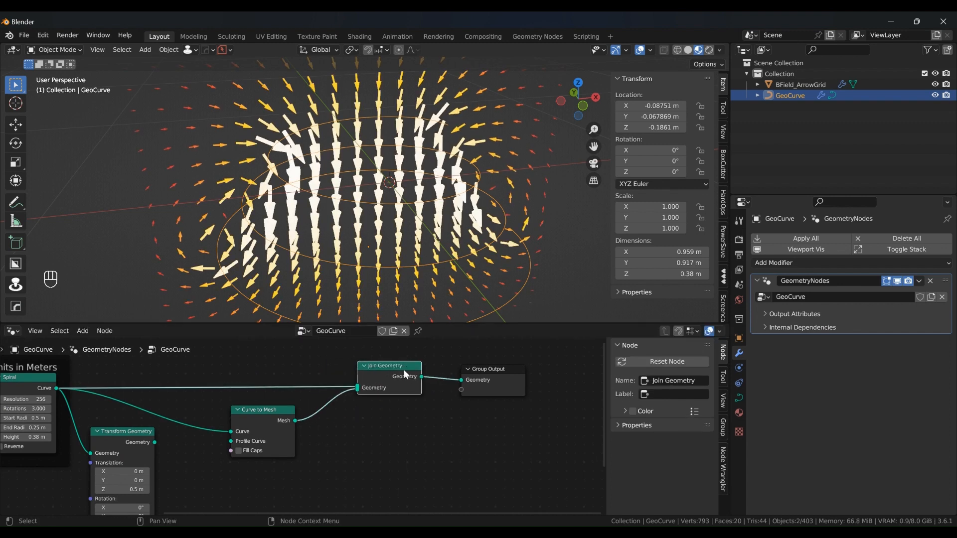
Step: Make room around Curve to Mesh and place a Curve Circle node beside the Transform Geometry node
drag(277, 408, 309, 403)
middle_drag(310, 402, 381, 395)
drag(381, 395, 390, 391)
middle_drag(390, 391, 442, 390)
click(345, 425)
key(shift+a)
click(314, 297)
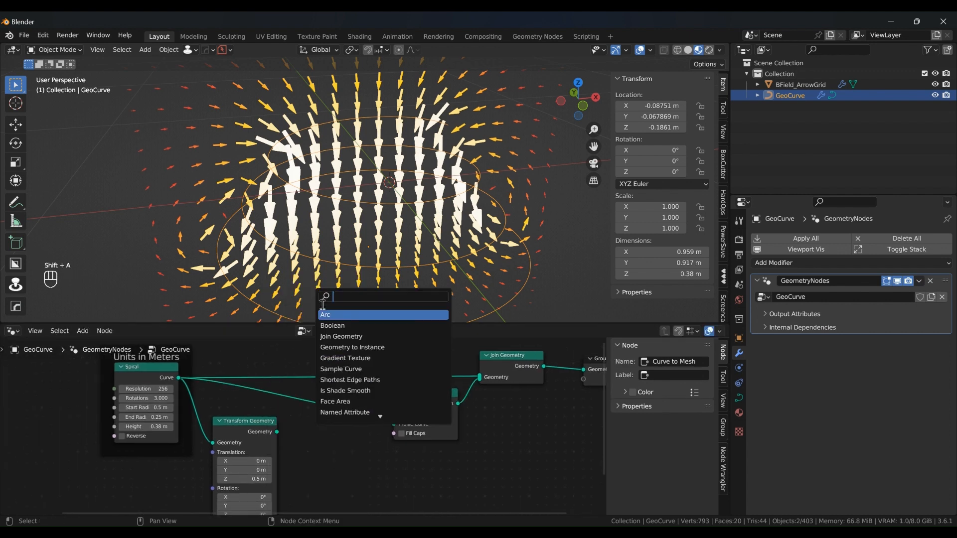
text(curve c)
click(384, 315)
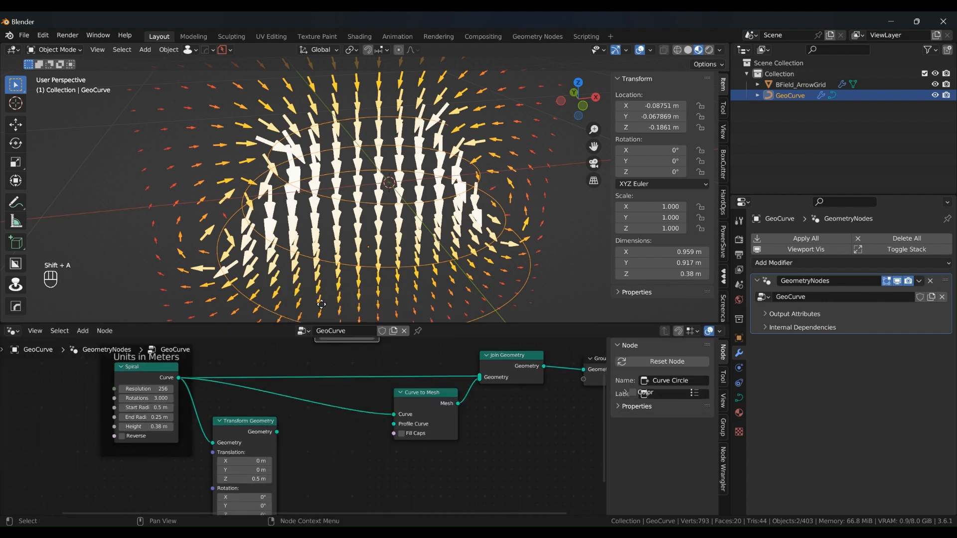
click(381, 467)
middle_drag(382, 467, 392, 433)
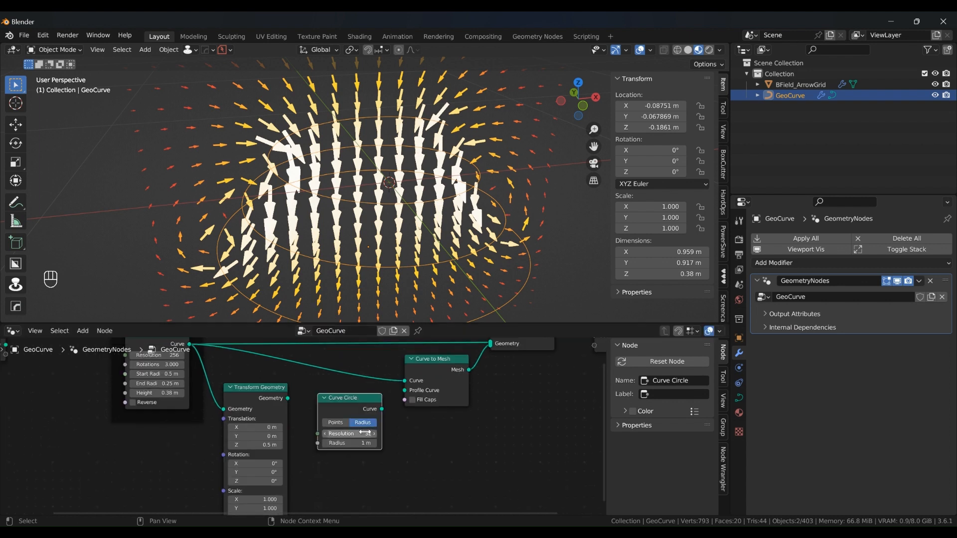
Step: Set the Curve Circle to resolution 8 and radius 0.05 m, and connect it to Curve to Mesh's Profile Curve
double_click(372, 434)
key(Tab)
text(0.05)
key(Return)
drag(382, 409, 405, 390)
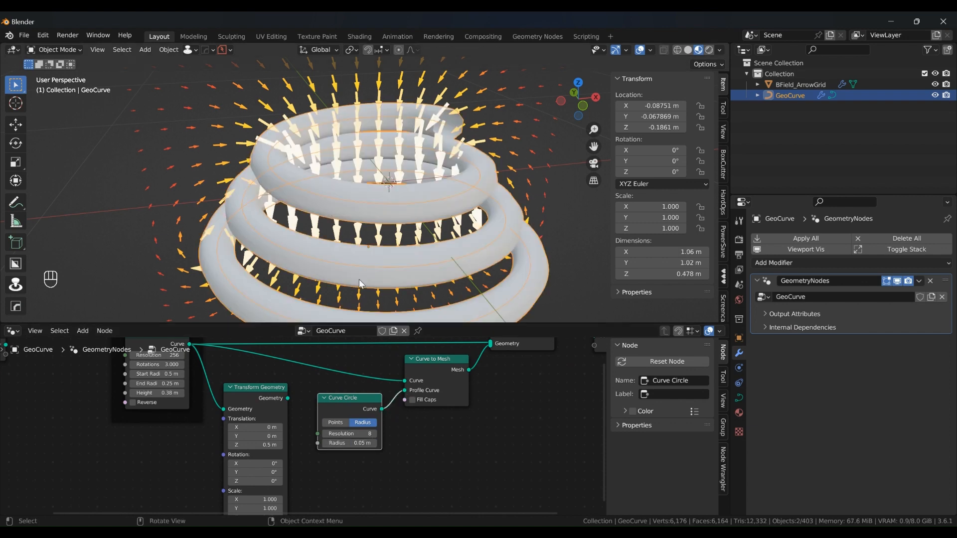
Step: Set the Curve Circle's radius to 0.025 m and deselect the coil
middle_drag(363, 284, 451, 269)
click(359, 446)
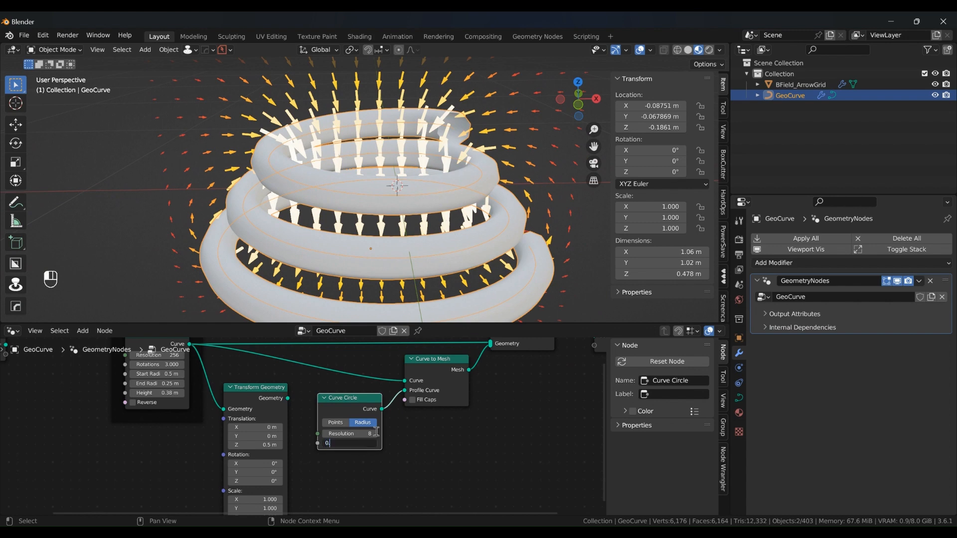
key(Return)
click(126, 187)
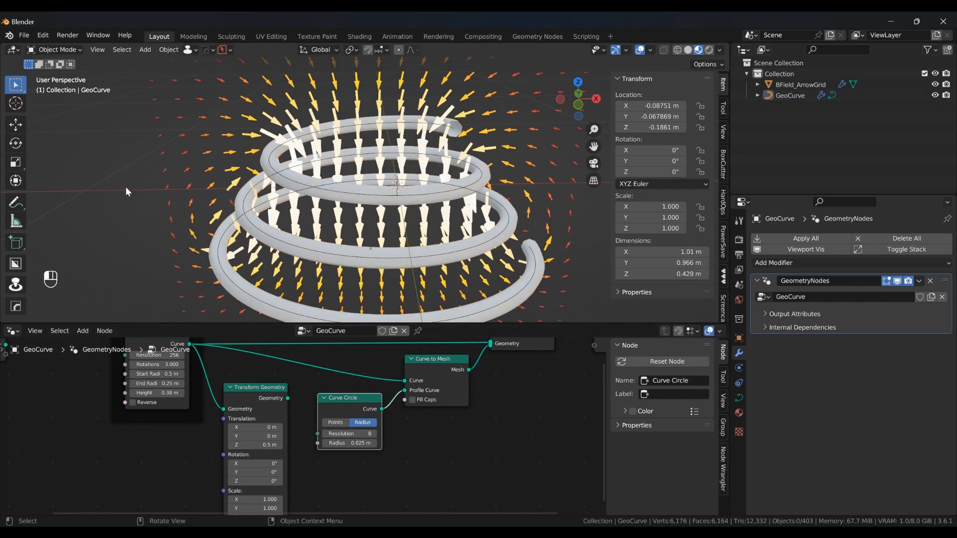
Step: Select BField_ArrowGrid and set its Coil Wire Radius to 0.02
shift+middle_drag(235, 182, 125, 191)
scroll(364, 194, down, 1)
scroll(399, 190, up, 2)
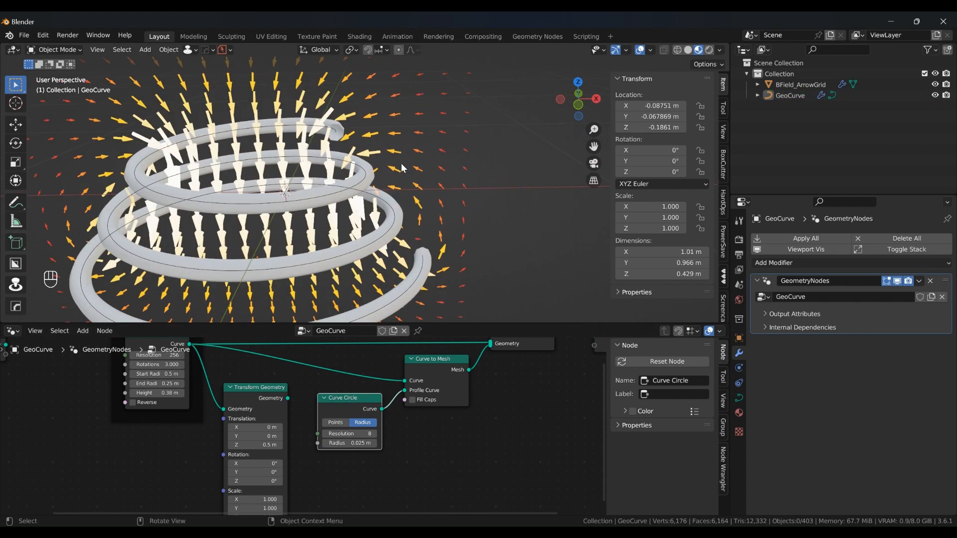
click(397, 170)
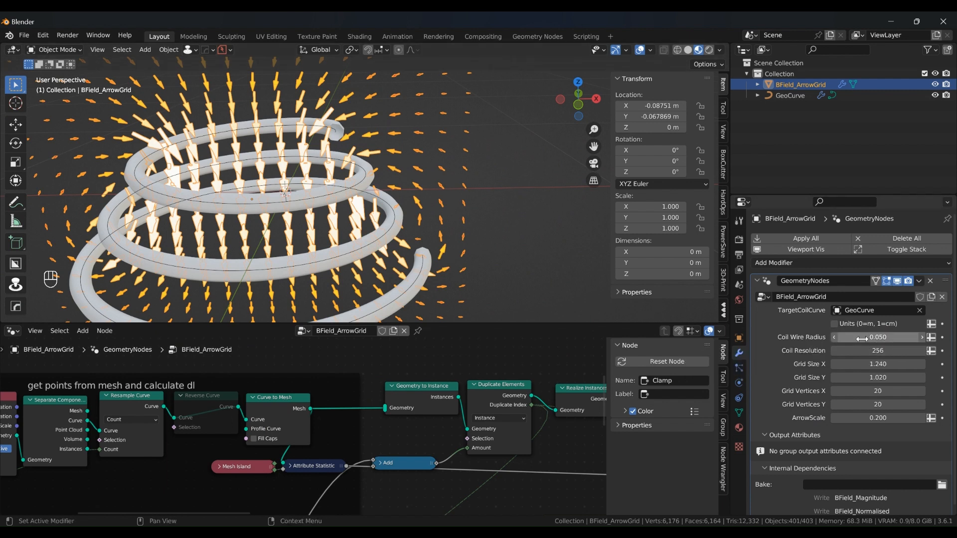
click(889, 342)
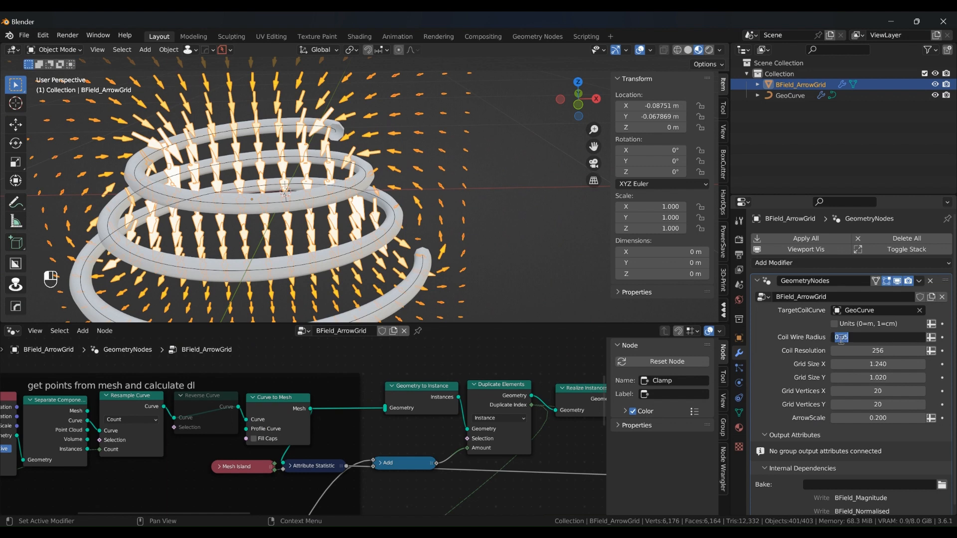
text(0.02)
key(Return)
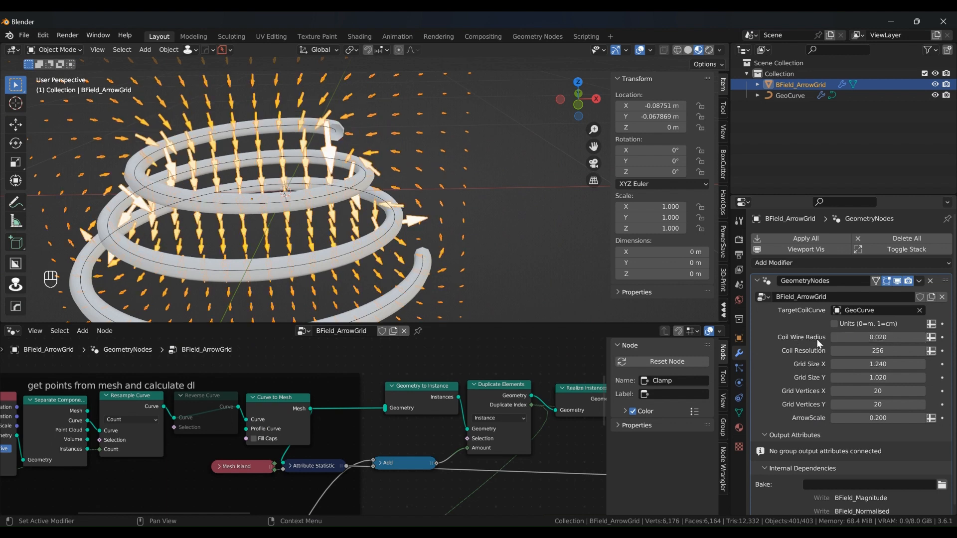
Step: Match the GeoCurve coil's thickness to the field by setting its Curve Circle radius to 0.02 m
click(407, 295)
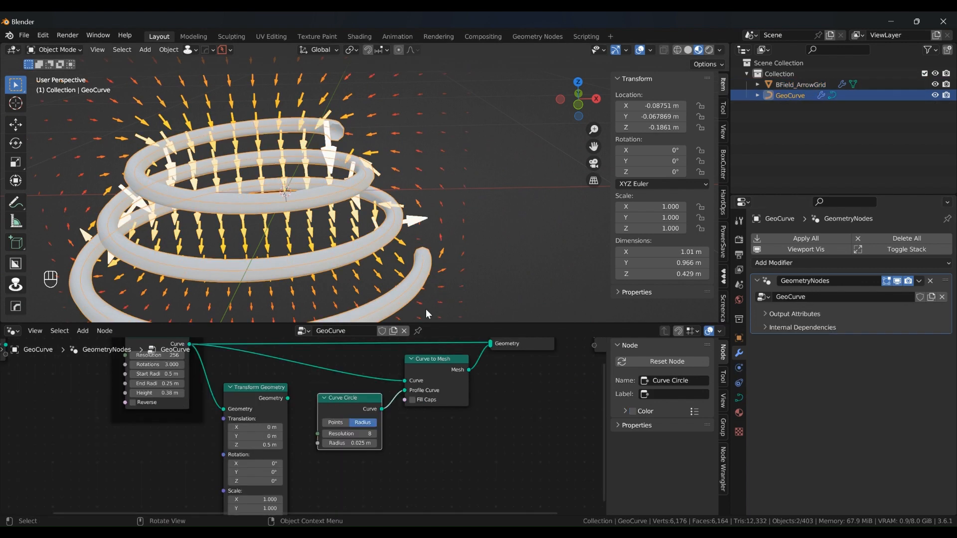
click(355, 444)
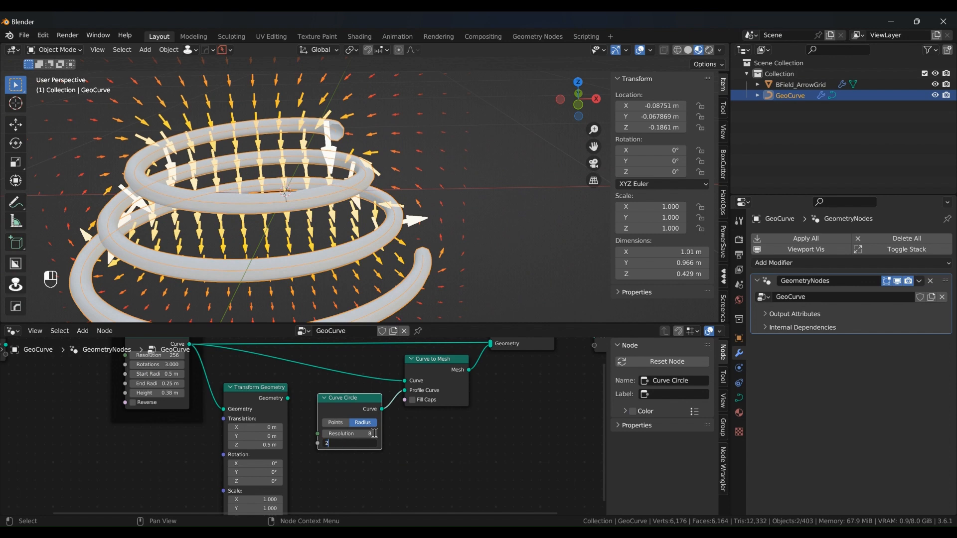
text(.00)
key(BackSpace)
text(2)
key(Return)
click(471, 275)
scroll(491, 222, down, 3)
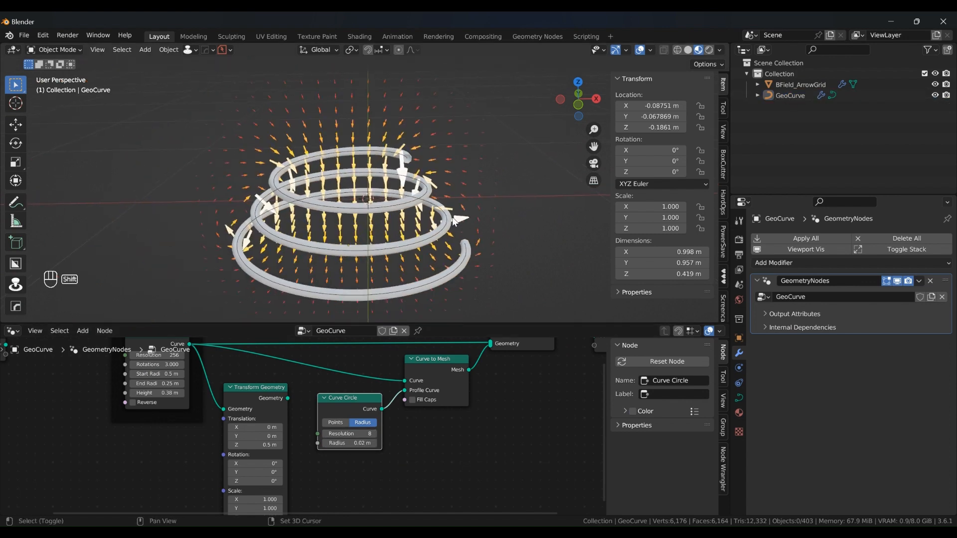
Step: Select the GeoCurve coil and set the Spiral node's start radius to 0.25 m
middle_drag(453, 218, 481, 222)
scroll(481, 222, up, 1)
shift+middle_drag(448, 166, 415, 171)
middle_drag(415, 171, 411, 168)
click(407, 155)
shift+middle_drag(468, 171, 468, 176)
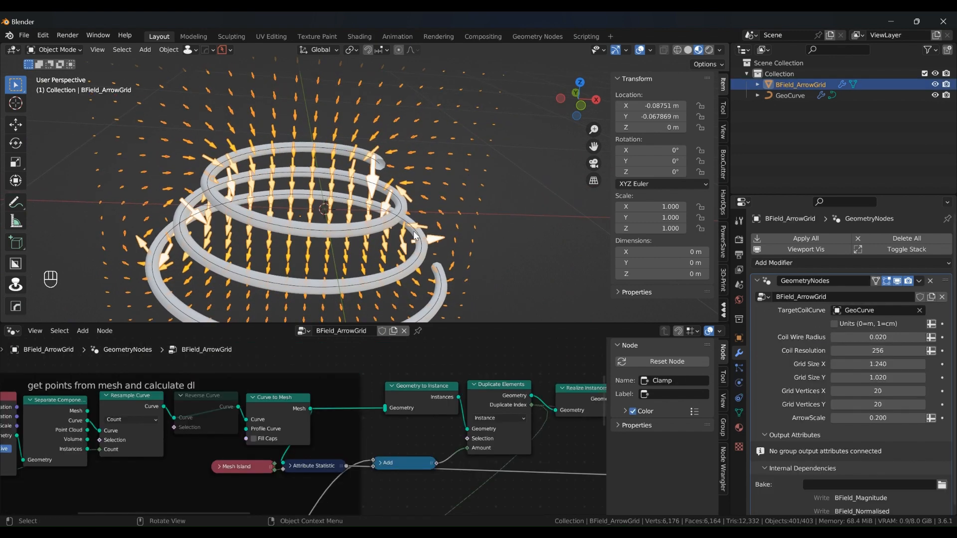
click(404, 273)
scroll(257, 407, up, 3)
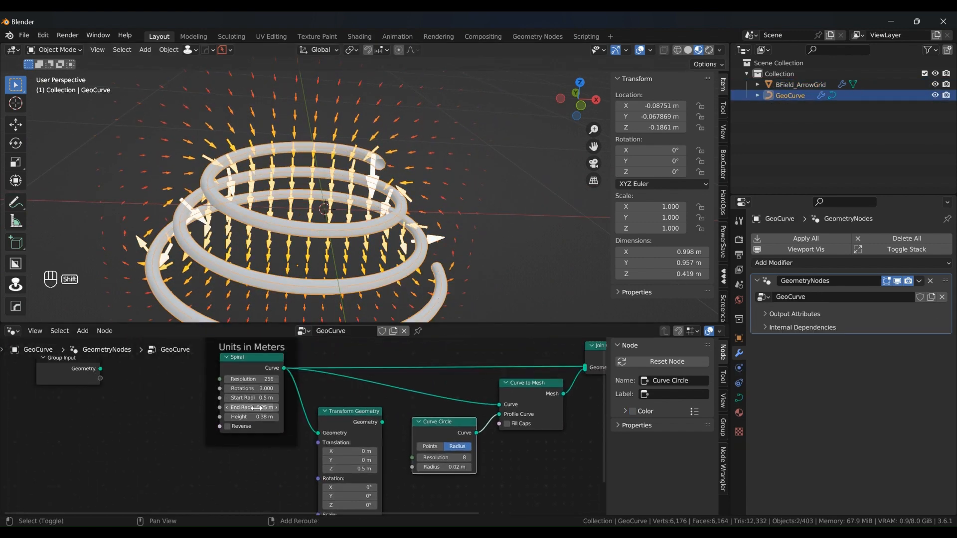
shift+drag(257, 408, 223, 399)
scroll(363, 156, up, 2)
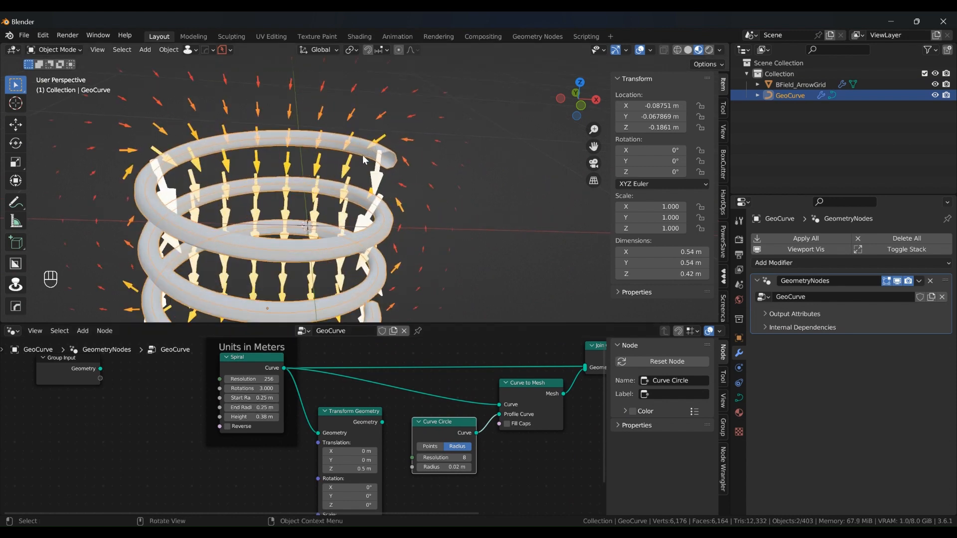
scroll(334, 186, down, 2)
middle_drag(334, 186, 234, 171)
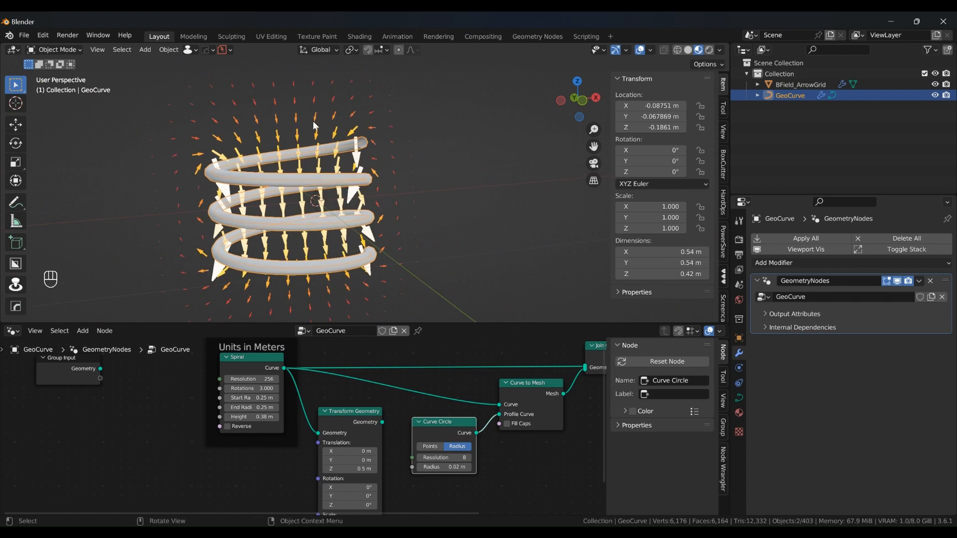
Step: Examine BField_ArrowGrid's node tree, from the coil points and BField group to the stored attributes and arrow instancing
click(284, 127)
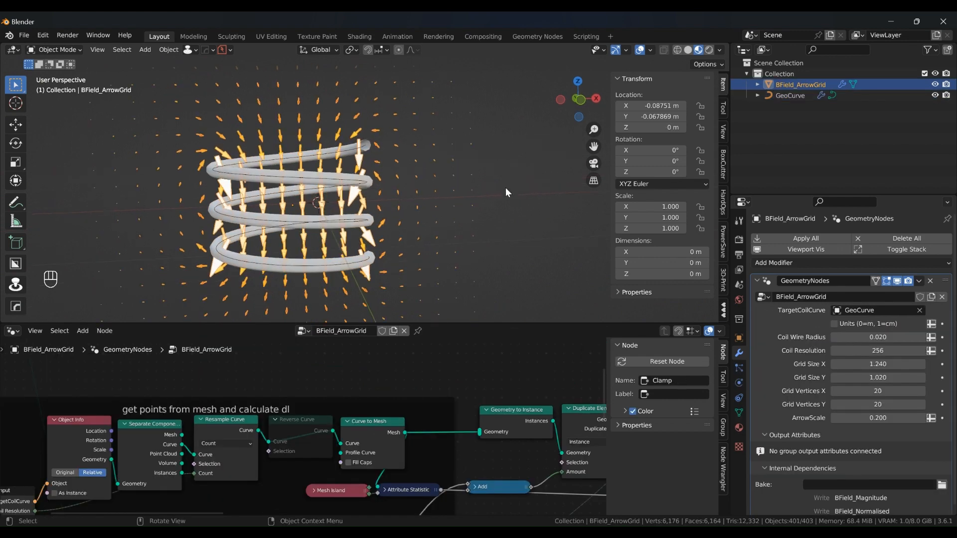
drag(417, 324, 419, 243)
scroll(445, 359, down, 1)
middle_drag(444, 358, 383, 340)
scroll(258, 348, down, 4)
scroll(442, 335, down, 3)
scroll(252, 365, up, 7)
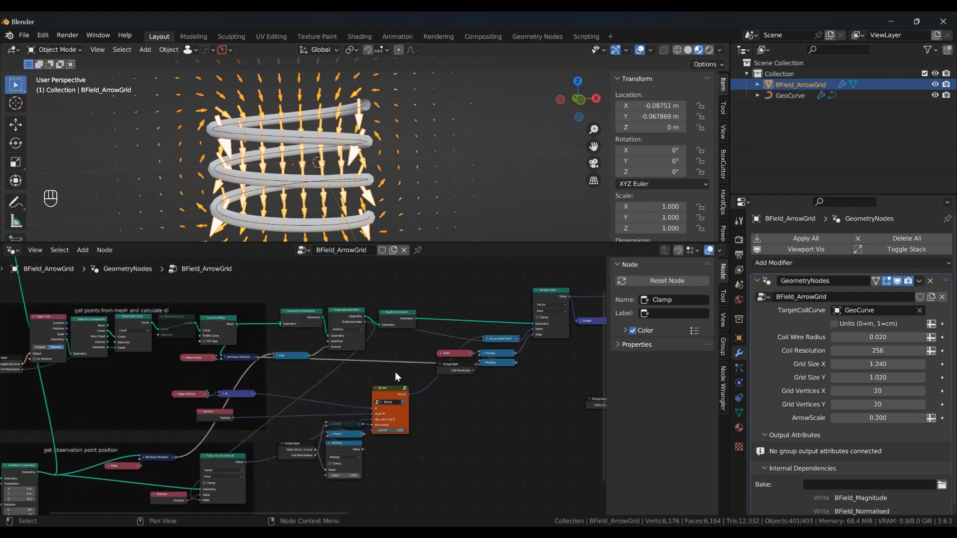
middle_drag(395, 372, 232, 384)
middle_drag(433, 378, 281, 376)
scroll(281, 375, down, 1)
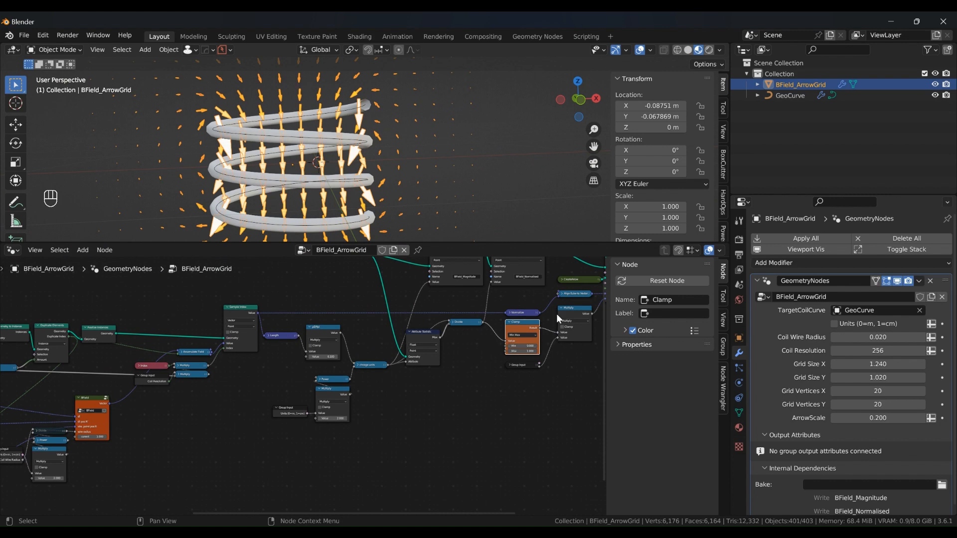
middle_drag(557, 314, 415, 375)
scroll(398, 388, up, 9)
scroll(379, 388, down, 4)
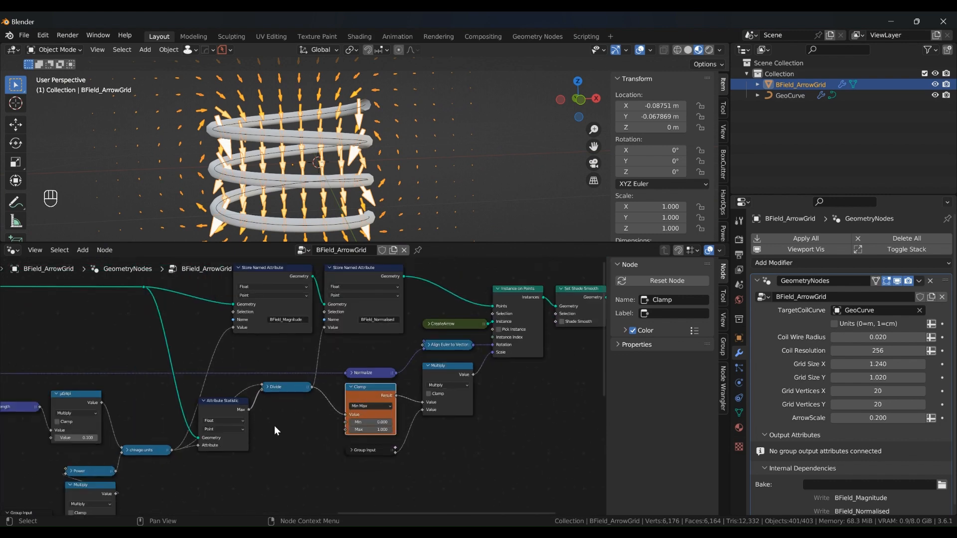
middle_drag(274, 425, 144, 333)
middle_drag(312, 424, 384, 404)
scroll(384, 405, up, 4)
Step: Select and shift the BField group node slightly within the node tree, and give the 3D viewport more height
drag(252, 388, 278, 377)
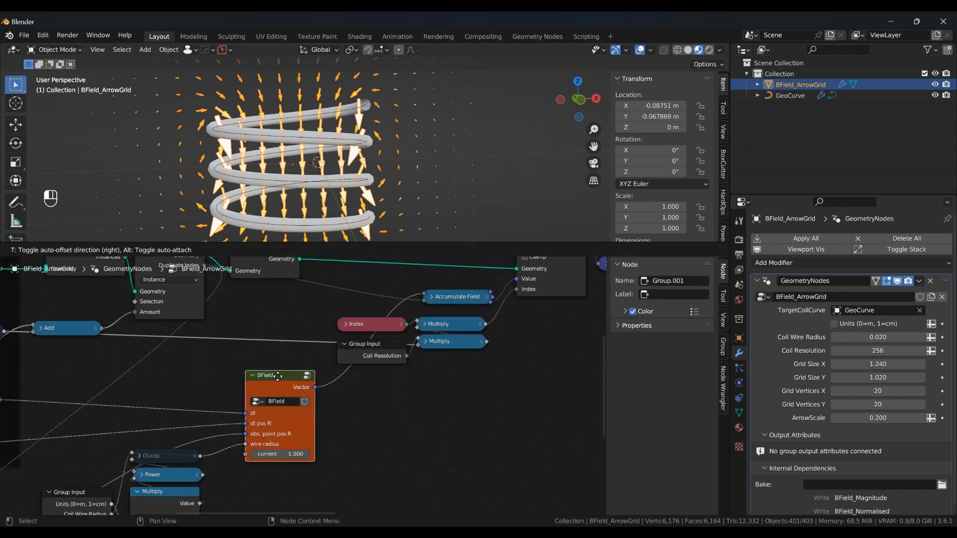
scroll(278, 376, up, 2)
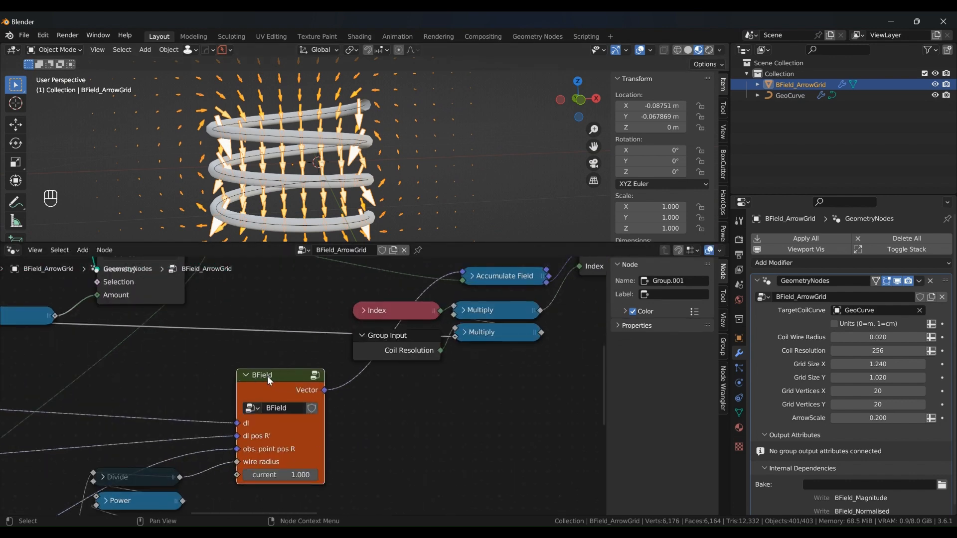
shift+middle_drag(398, 115, 355, 142)
shift+middle_drag(294, 150, 300, 169)
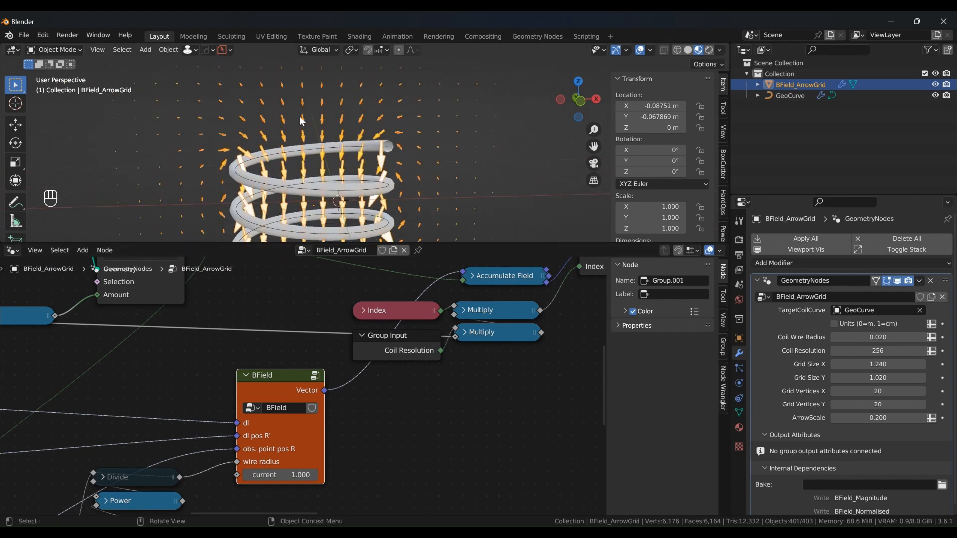
drag(272, 372, 281, 369)
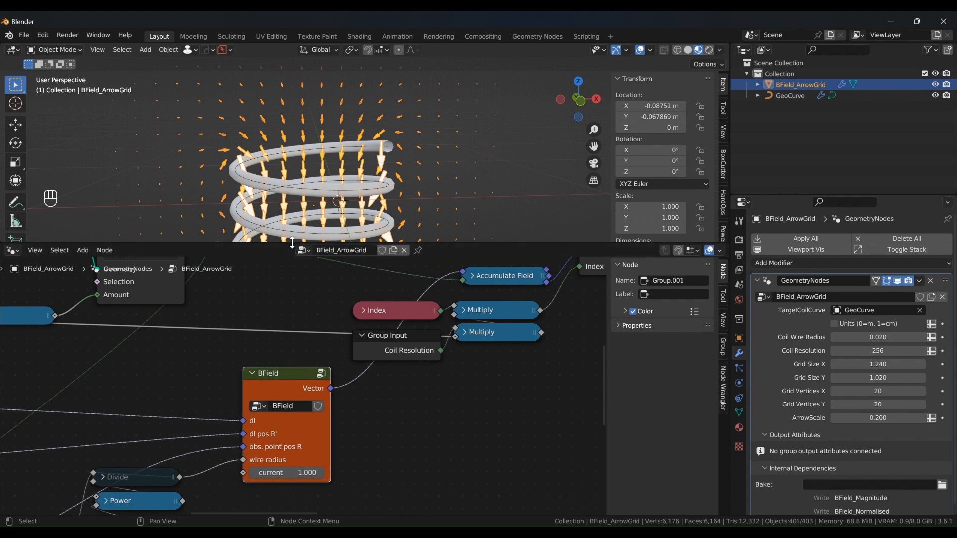
drag(292, 242, 293, 304)
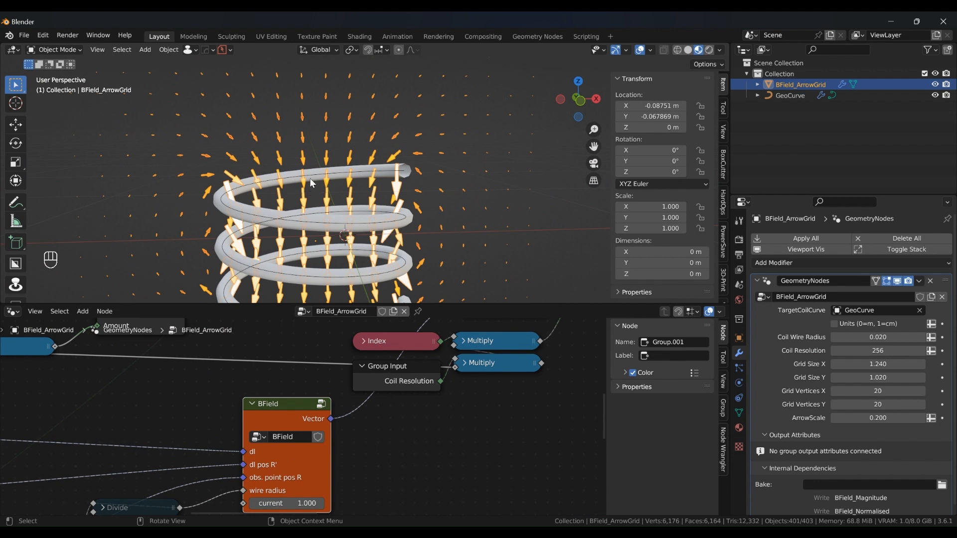
middle_drag(377, 426, 434, 431)
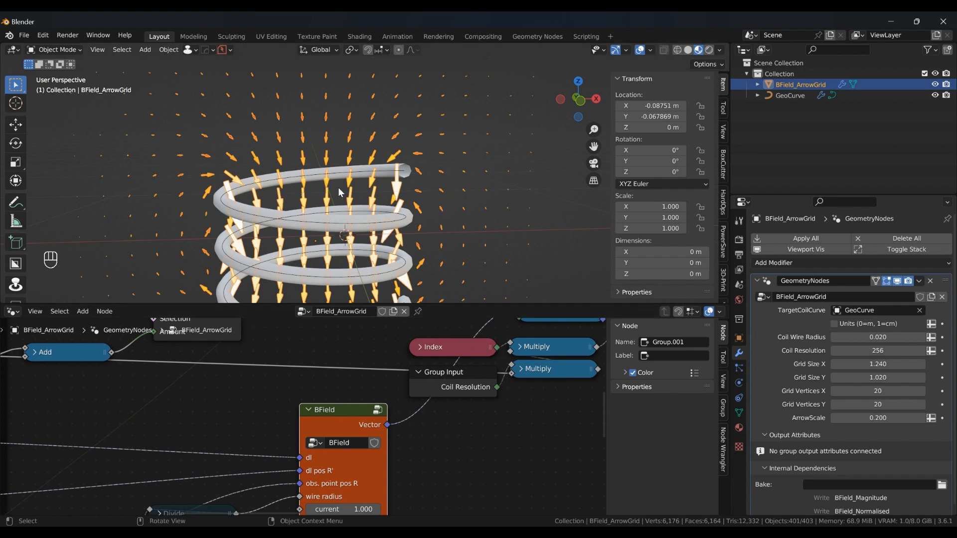
middle_drag(338, 187, 372, 204)
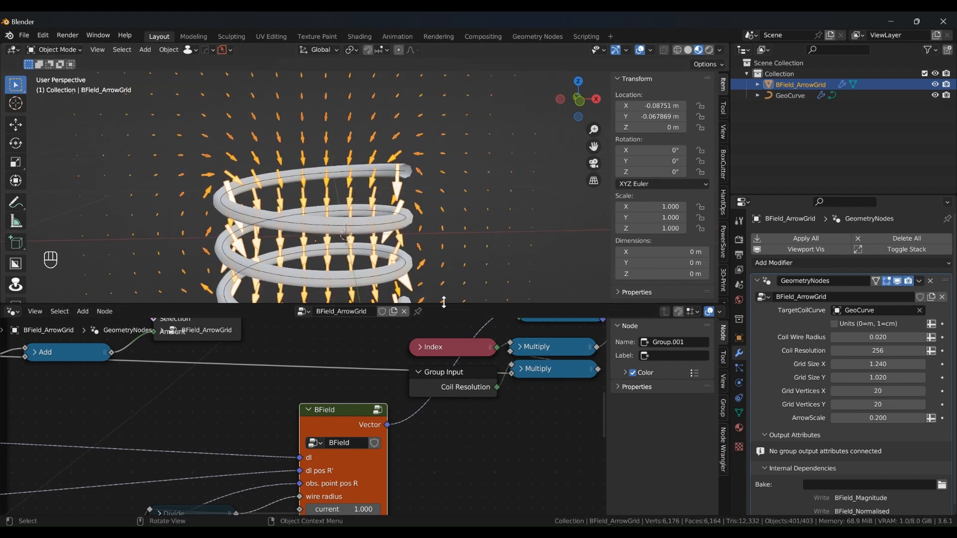
Step: Shift the BField group node slightly in the node tree and frame its current input
middle_drag(421, 416, 439, 362)
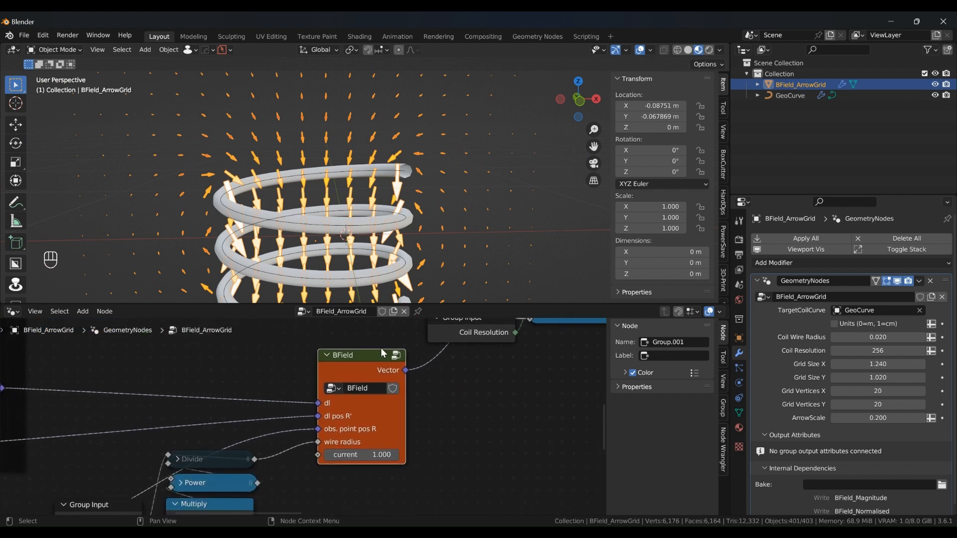
scroll(348, 373, up, 1)
drag(356, 358, 343, 352)
scroll(336, 396, up, 1)
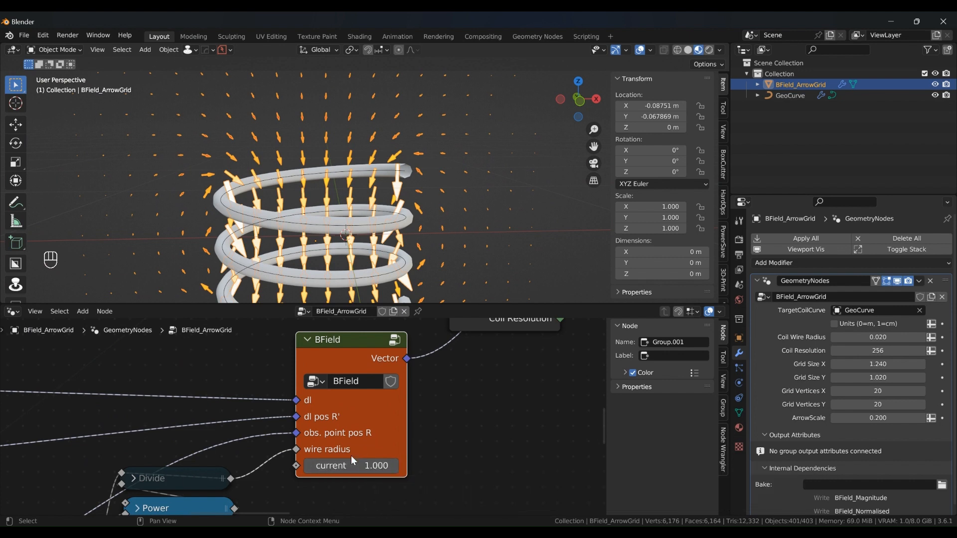
Step: Raise the BField node's current to 1.4 to test its effect on the field arrows
drag(342, 466, 595, 220)
right_click(595, 220)
scroll(441, 358, down, 2)
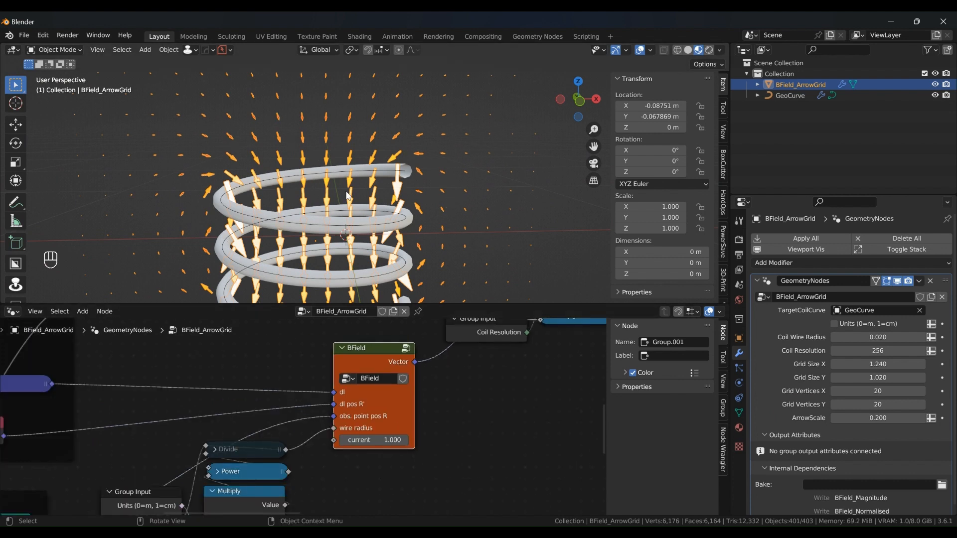
scroll(411, 154, up, 2)
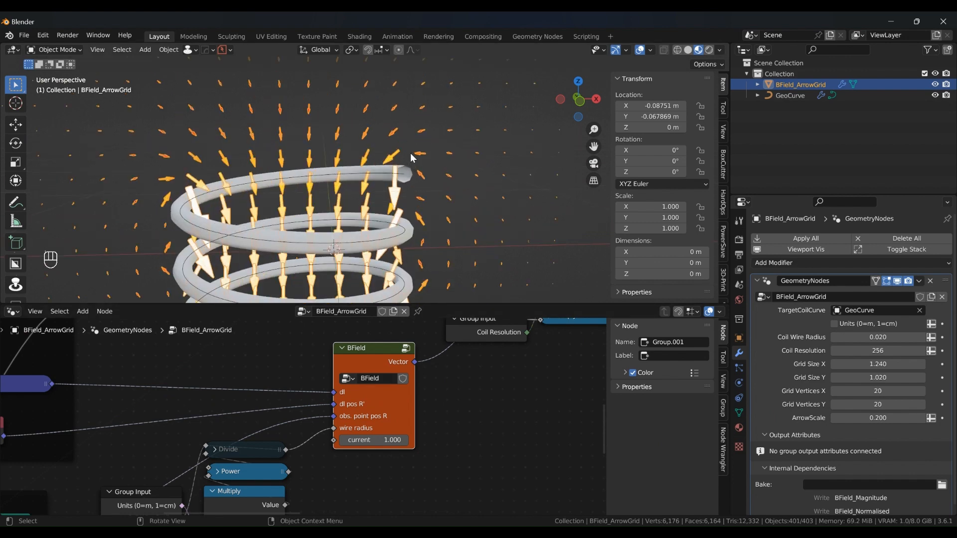
shift+drag(368, 440, 356, 440)
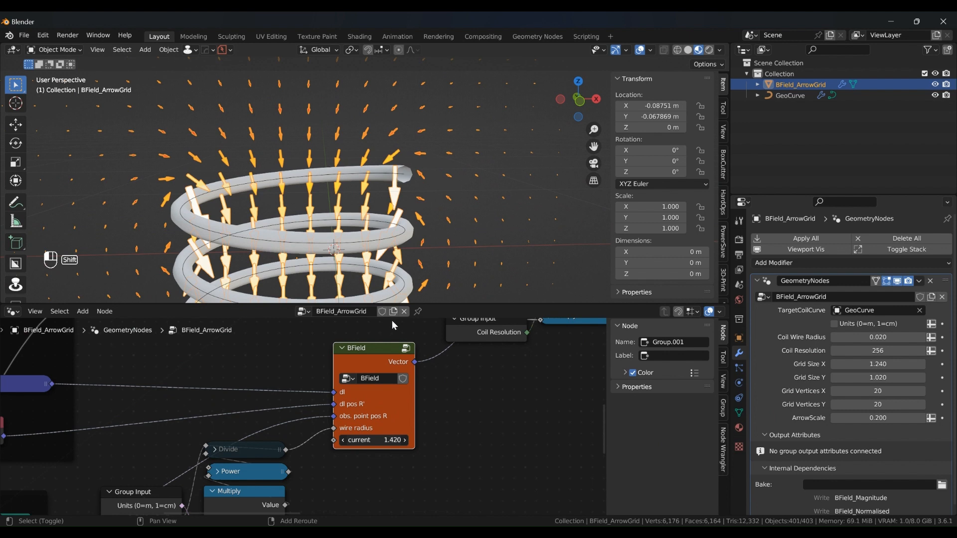
shift+drag(391, 326, 402, 324)
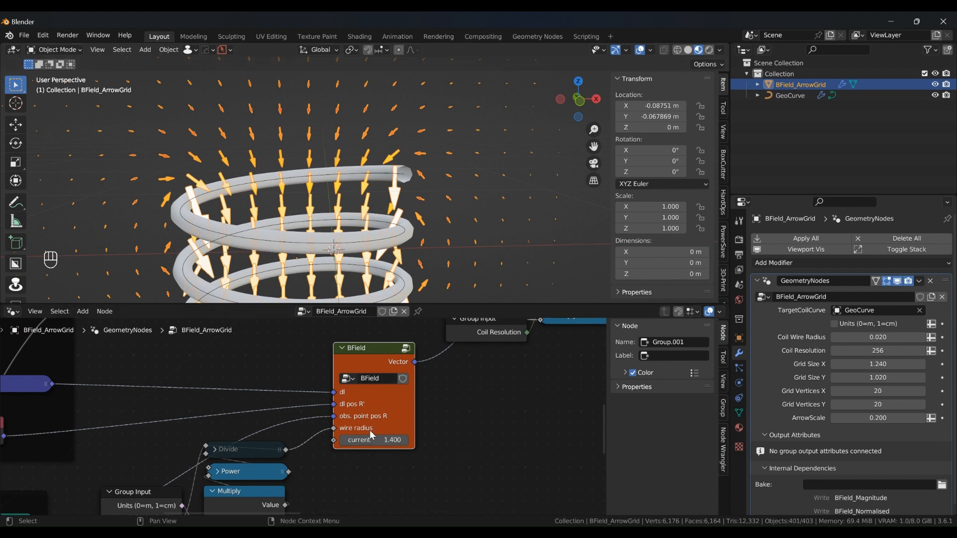
Step: Set the BField node's current to -1, check the arrow directions along the coil, and set it back to 1
text(-1)
key(Return)
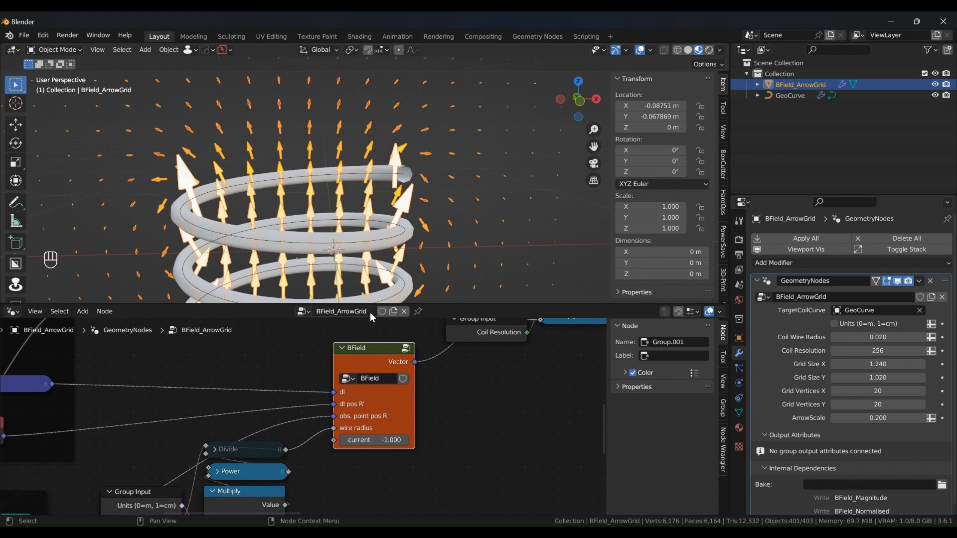
scroll(211, 83, down, 2)
shift+middle_drag(264, 142, 298, 171)
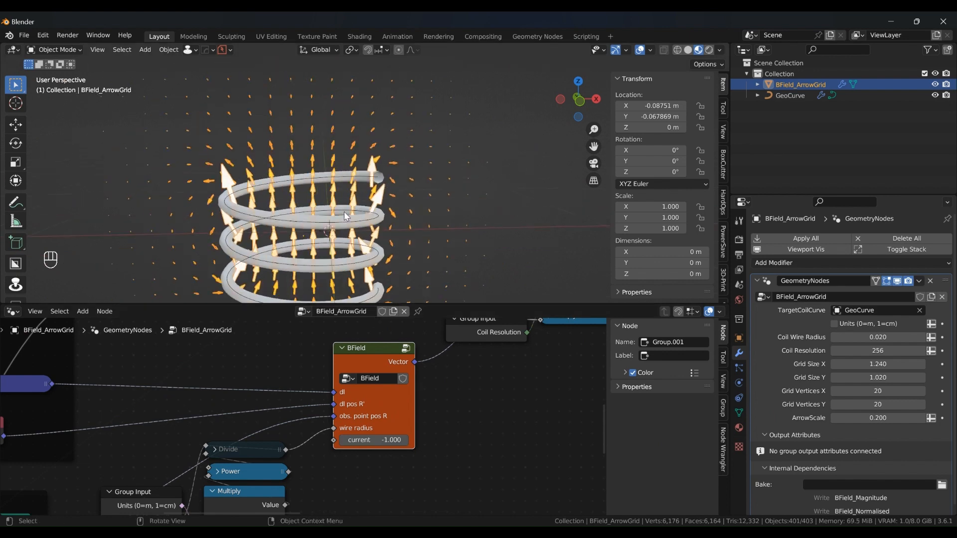
scroll(331, 202, up, 3)
scroll(330, 202, down, 3)
scroll(333, 202, up, 2)
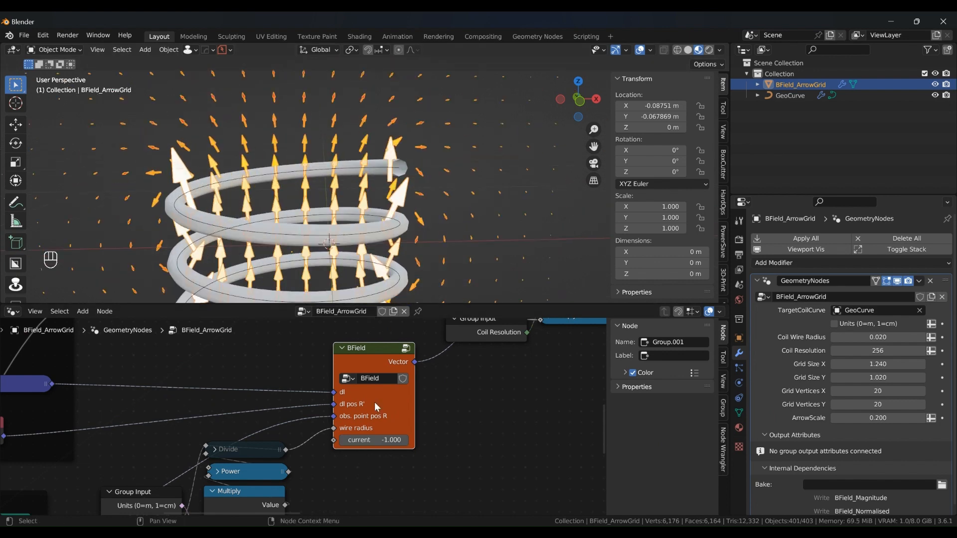
click(374, 440)
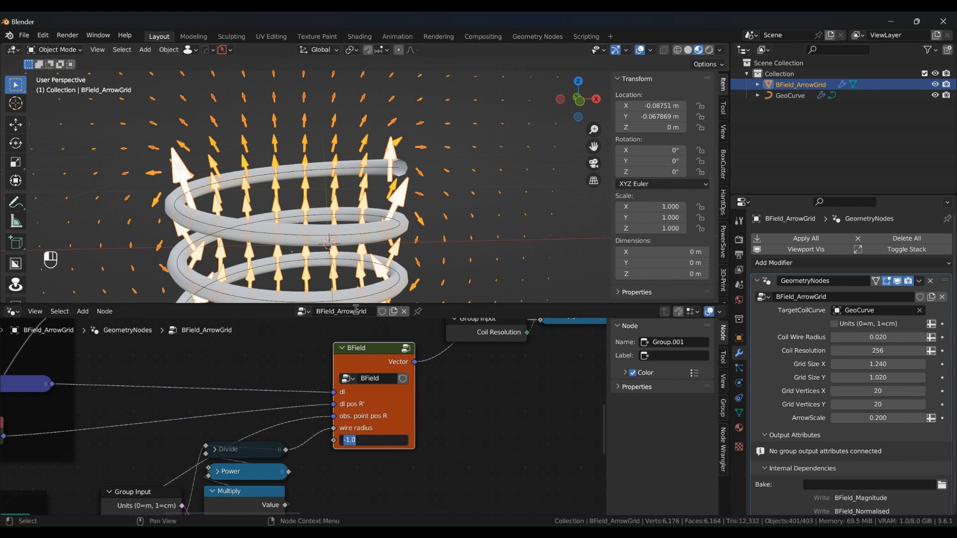
text(1)
key(Return)
Step: Examine the Clamp node between the Divide and Multiply nodes and the arrow sizes near the coil wire
scroll(349, 225, down, 2)
middle_drag(490, 408, 311, 414)
scroll(448, 378, up, 4)
middle_drag(460, 381, 379, 398)
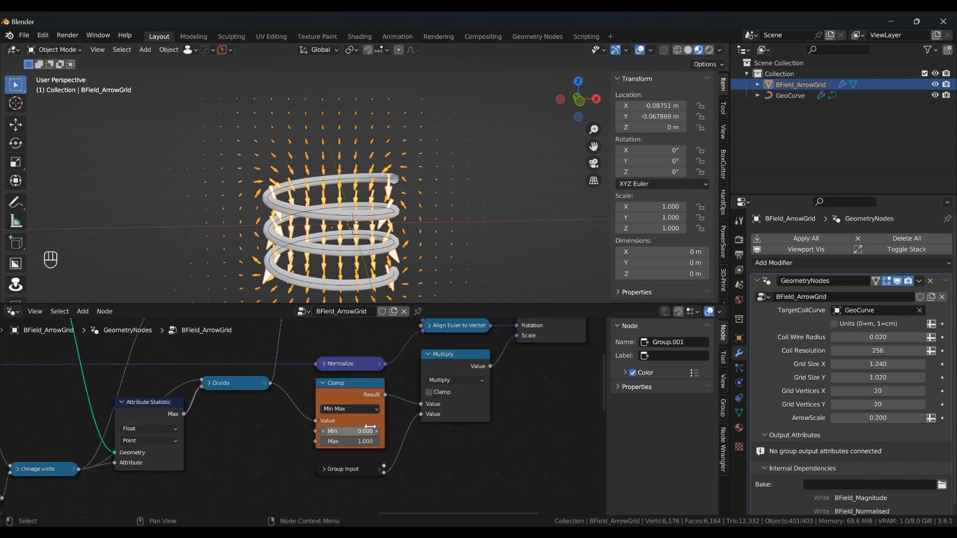
scroll(370, 427, up, 1)
scroll(358, 256, up, 5)
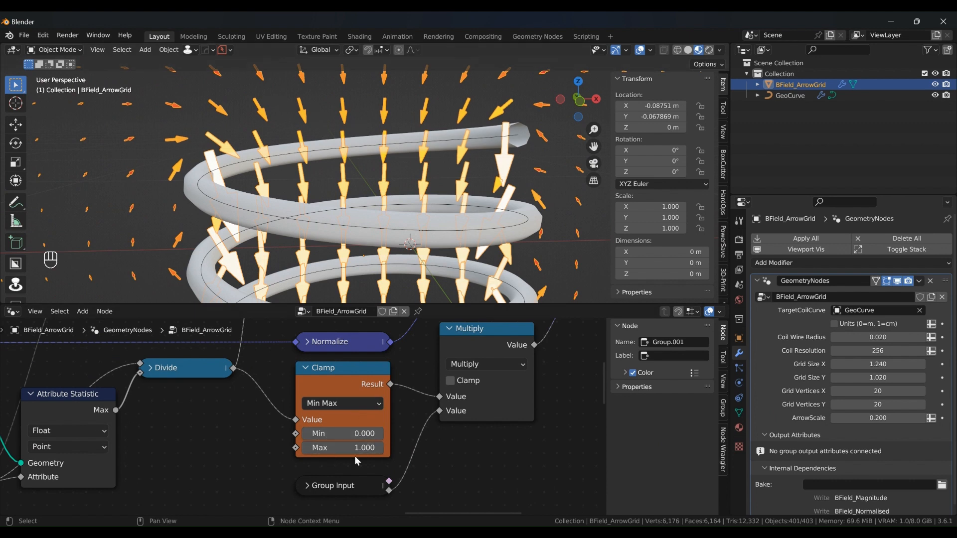
scroll(342, 420, down, 1)
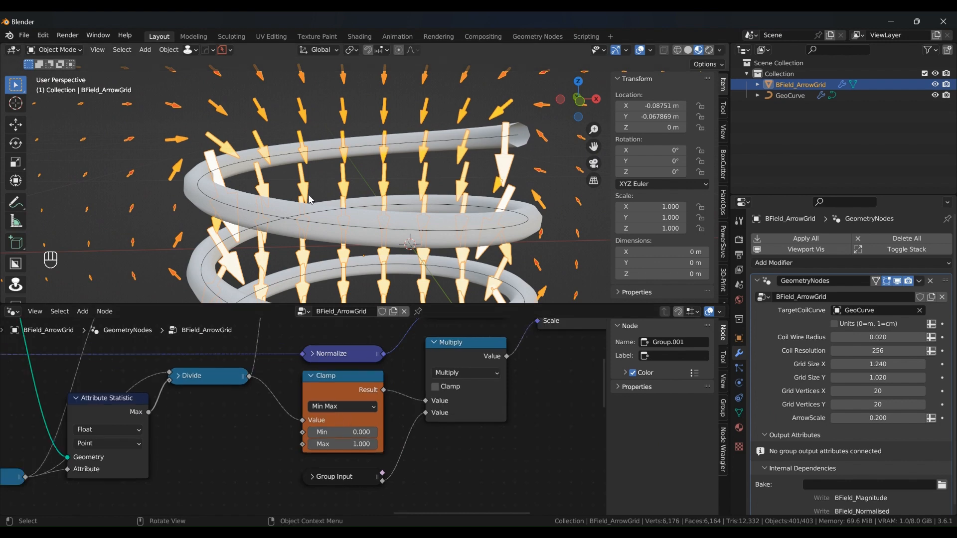
Step: Give the 3D viewport more height, and select and shift the Clamp node slightly
middle_drag(308, 201, 353, 232)
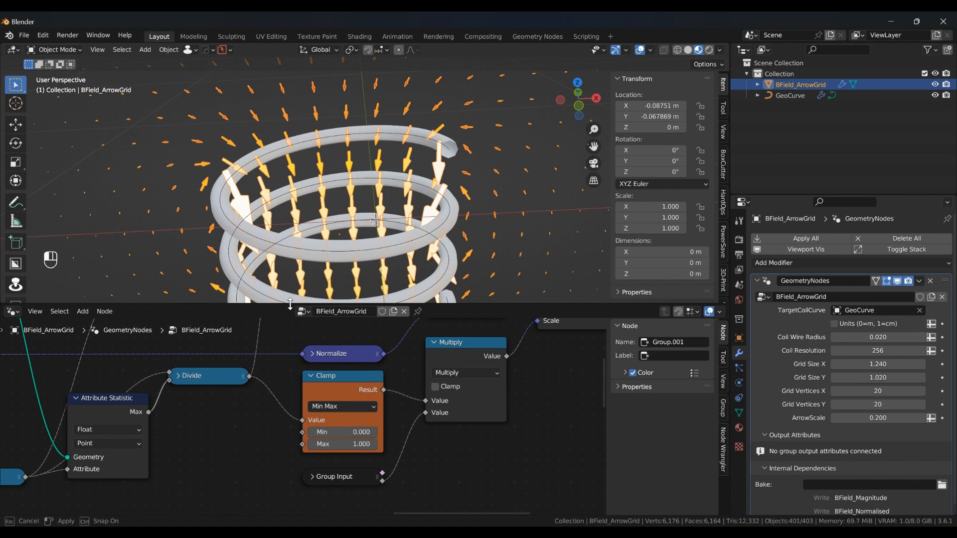
drag(294, 303, 294, 328)
scroll(268, 214, up, 2)
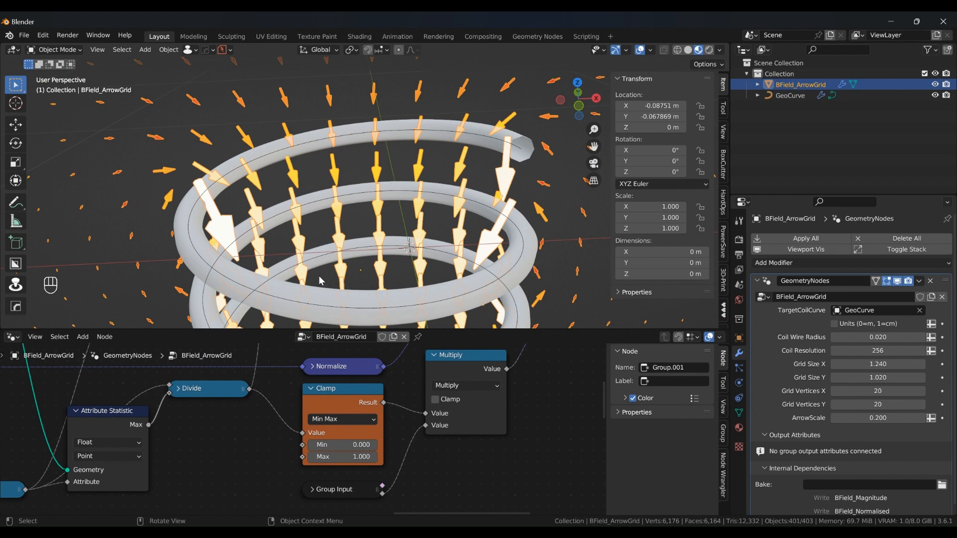
scroll(318, 276, down, 2)
mouse_move(319, 276)
middle_down()
mouse_move(304, 260)
mouse_move(302, 272)
middle_up()
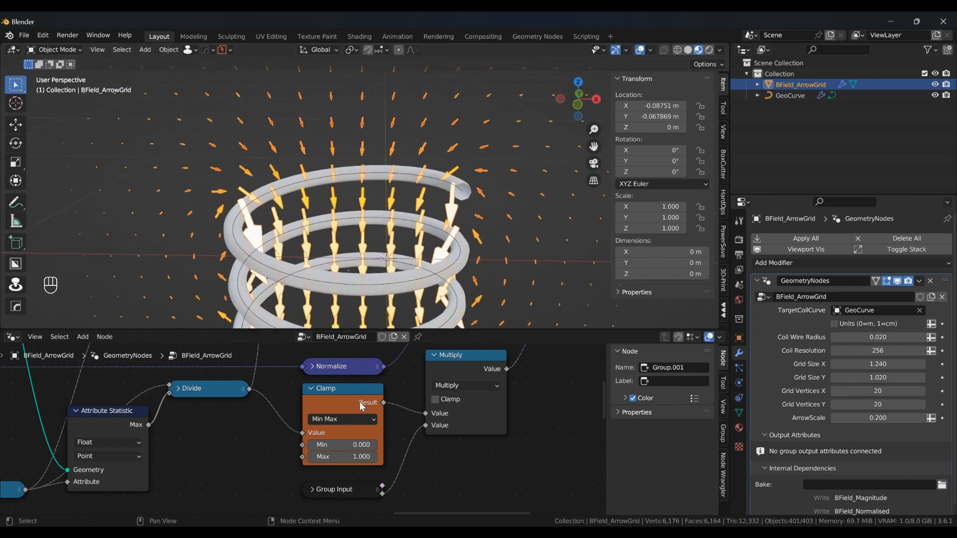
click(349, 394)
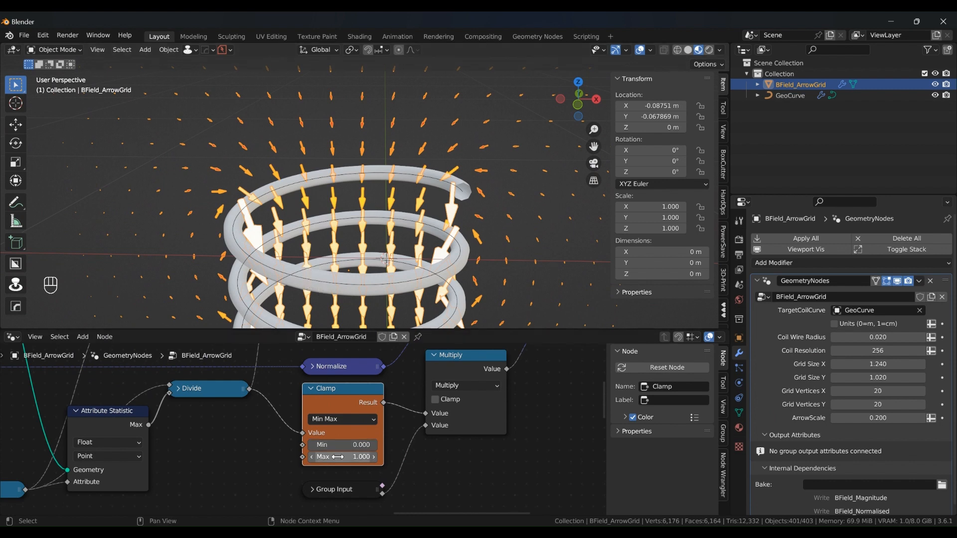
drag(332, 388, 334, 386)
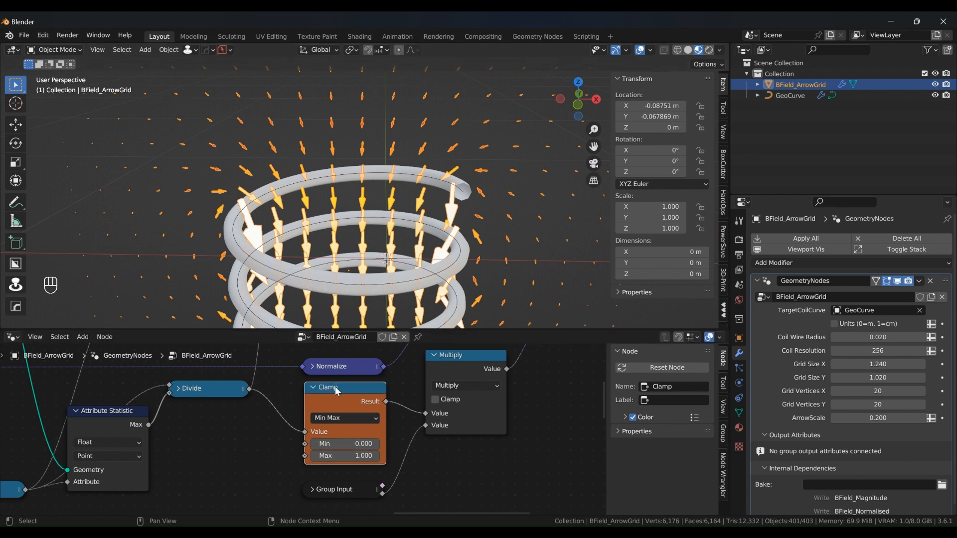
Step: Lower the Clamp node's Max to 0.41, compare the arrows beside the wire, and set it back to 1
shift+drag(352, 456, 259, 456)
shift+drag(577, 337, 571, 338)
scroll(245, 225, up, 3)
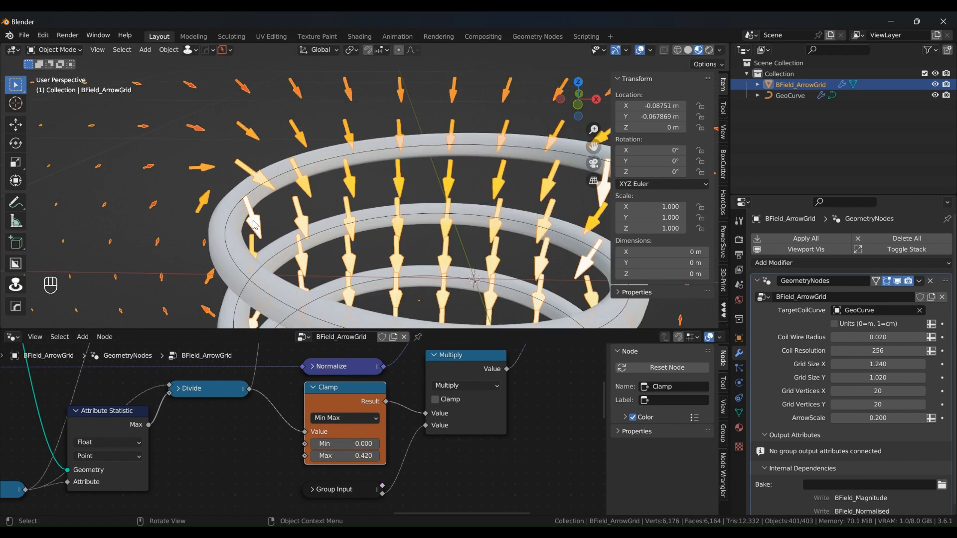
shift+drag(344, 456, 586, 331)
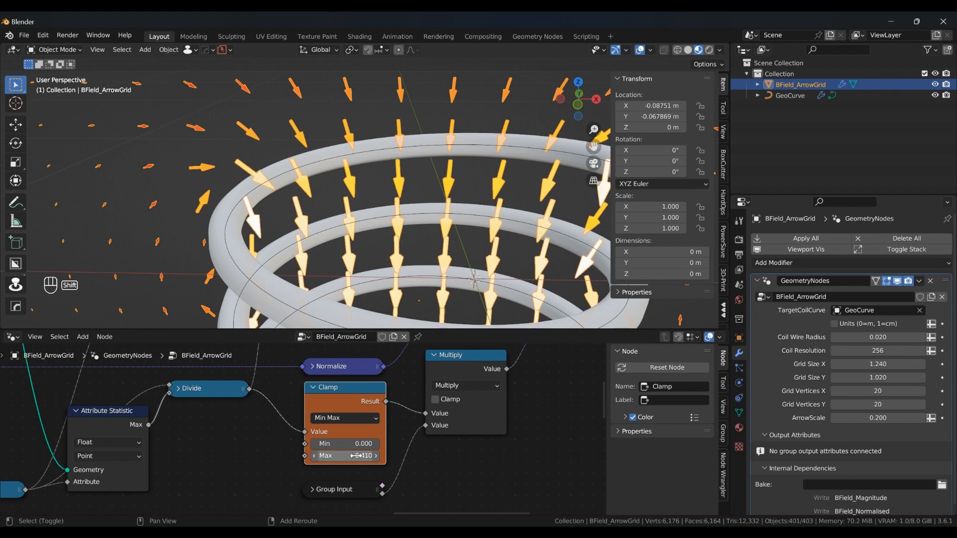
click(356, 456)
text(1)
key(Return)
Step: Deselect BField_ArrowGrid and view the whole coil with its arrows from different angles
scroll(342, 198, down, 6)
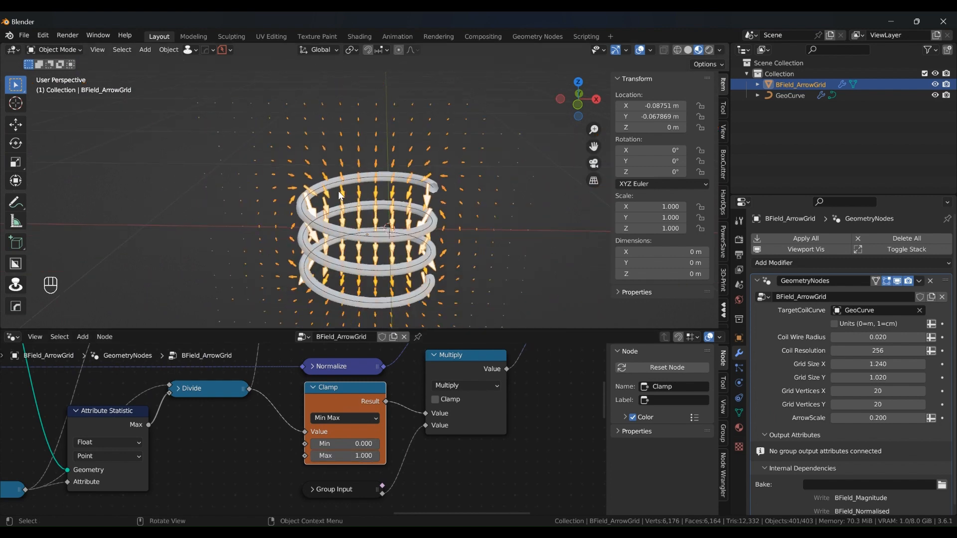
middle_drag(339, 195, 356, 169)
scroll(355, 168, up, 1)
click(169, 201)
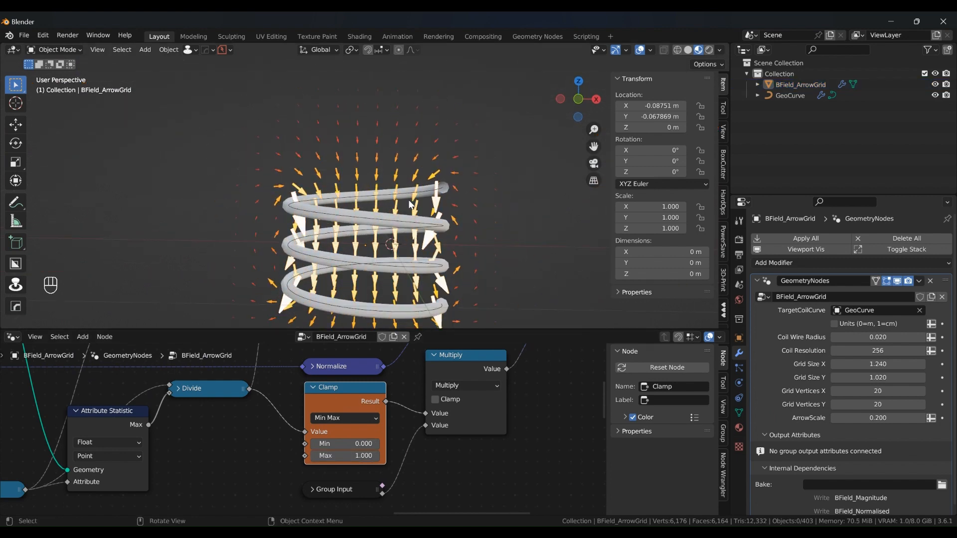
middle_drag(410, 203, 486, 207)
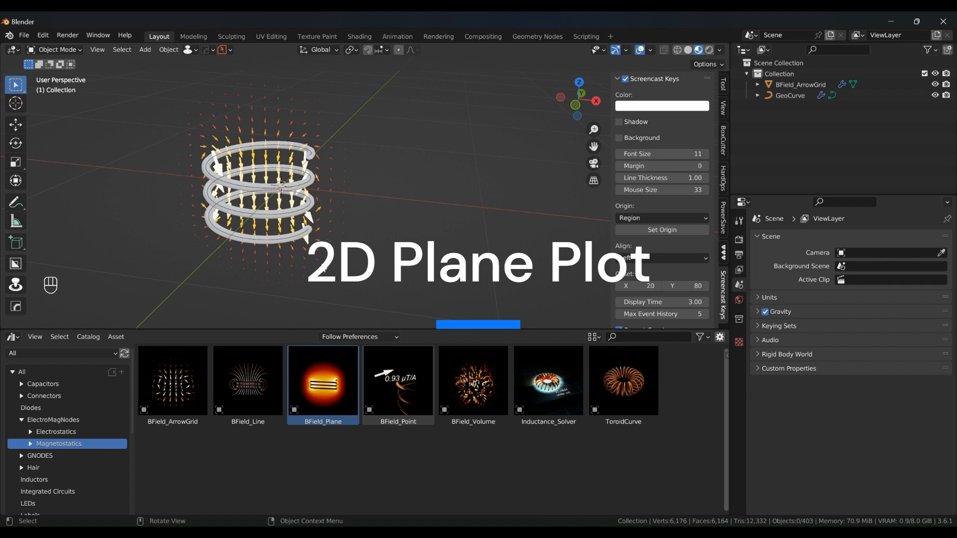
Step: Add the BField_Plane asset from the Magnetostatics catalog beside the existing coil, at about X 1 m, Y -0.63 m
scroll(363, 234, down, 1)
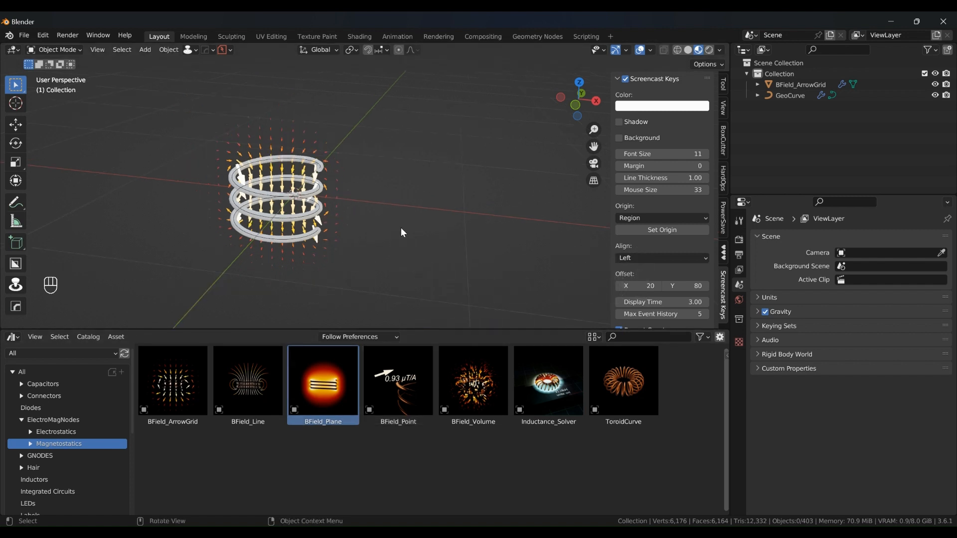
shift+middle_drag(402, 228, 287, 229)
scroll(289, 239, down, 3)
drag(325, 384, 318, 236)
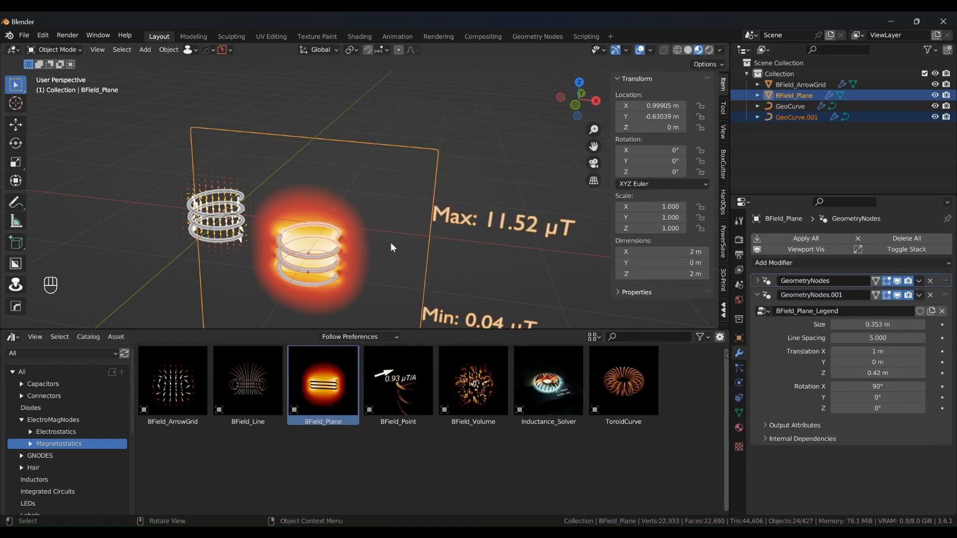
Step: Inspect the new plane plot with its own coil and select only the BField_Plane object
scroll(363, 264, up, 3)
scroll(356, 267, down, 3)
shift+middle_drag(356, 267, 379, 218)
scroll(379, 217, up, 2)
middle_drag(402, 251, 423, 246)
scroll(294, 199, up, 1)
scroll(305, 187, down, 2)
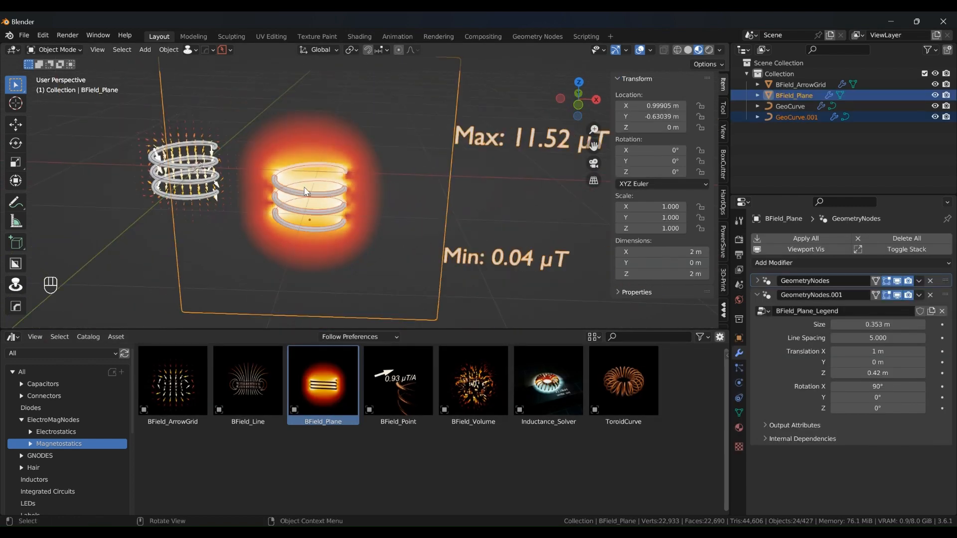
scroll(307, 192, up, 2)
scroll(308, 185, down, 2)
middle_drag(308, 185, 247, 148)
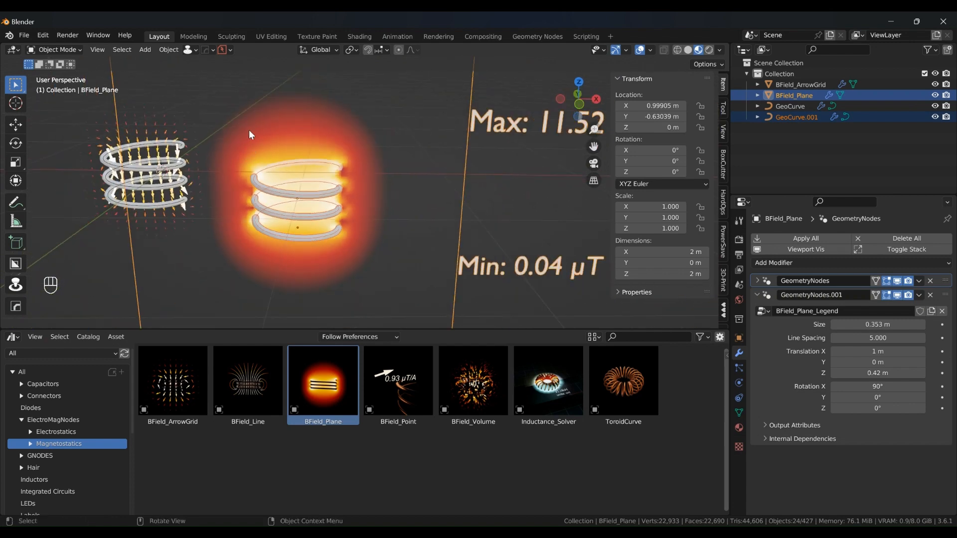
scroll(254, 126, up, 2)
click(250, 158)
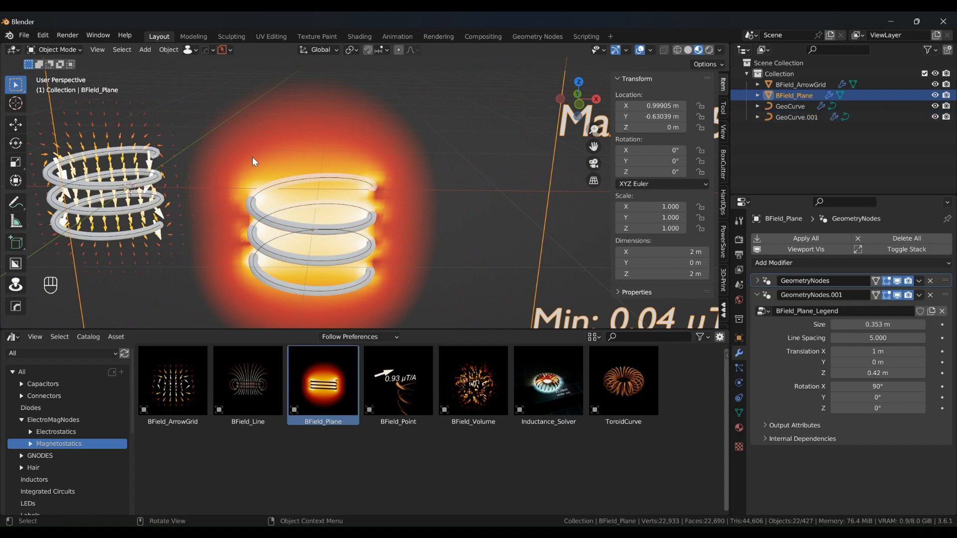
Step: Examine the plane's field colours close up, inside and around the coil windings
middle_drag(252, 157, 321, 224)
scroll(242, 181, up, 2)
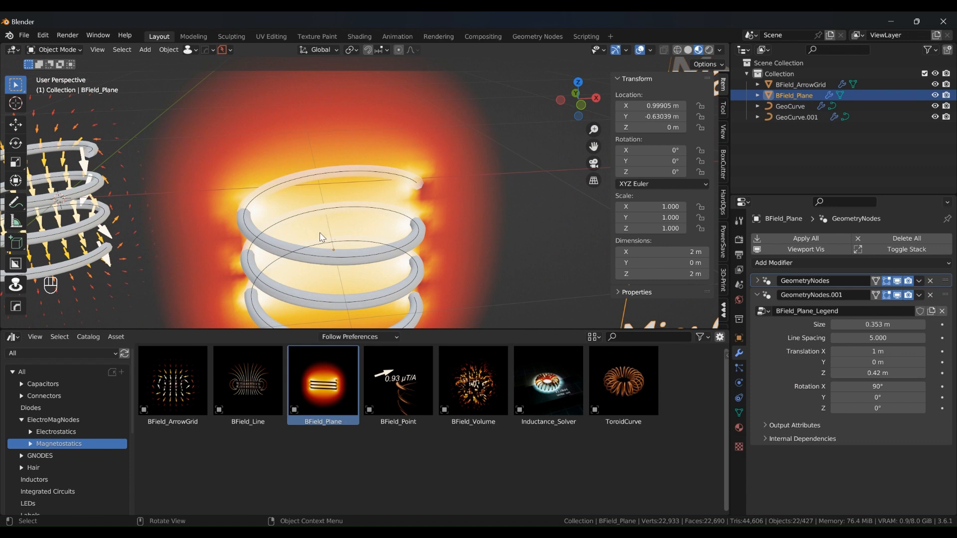
middle_drag(323, 265, 314, 252)
scroll(300, 112, down, 1)
middle_drag(299, 125, 295, 134)
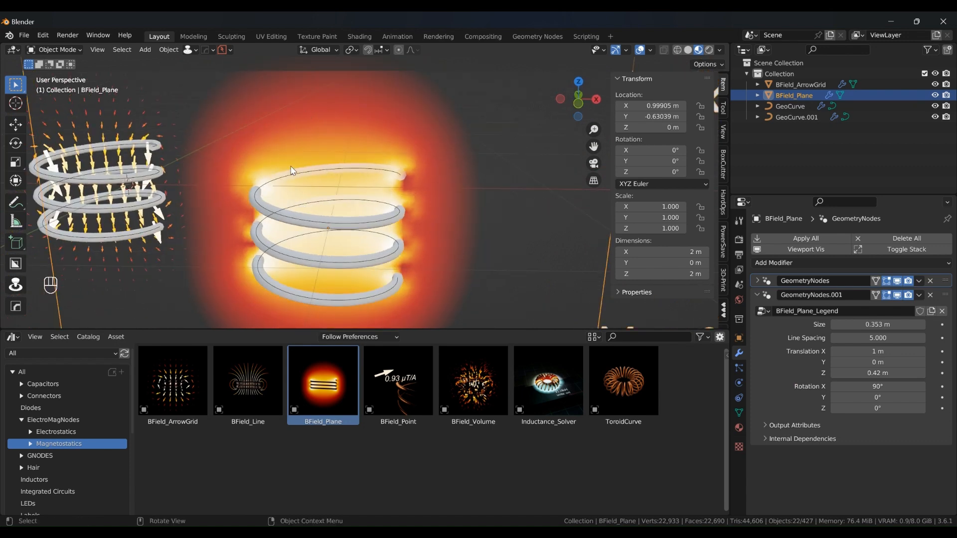
scroll(291, 167, down, 4)
scroll(285, 180, up, 2)
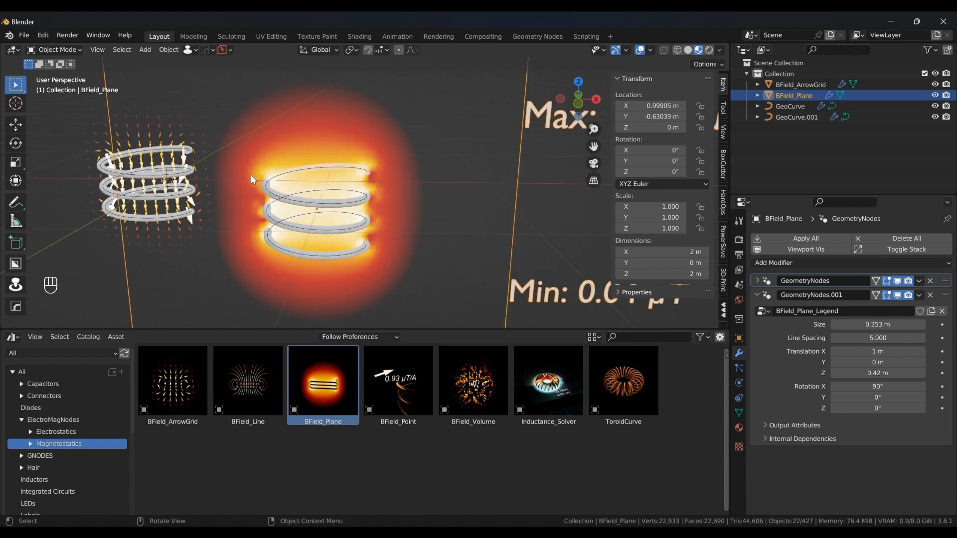
Step: Examine the Max and Min field strength legend beside the plane plot
scroll(253, 177, down, 2)
scroll(390, 186, down, 2)
shift+middle_drag(390, 186, 486, 135)
scroll(329, 188, up, 1)
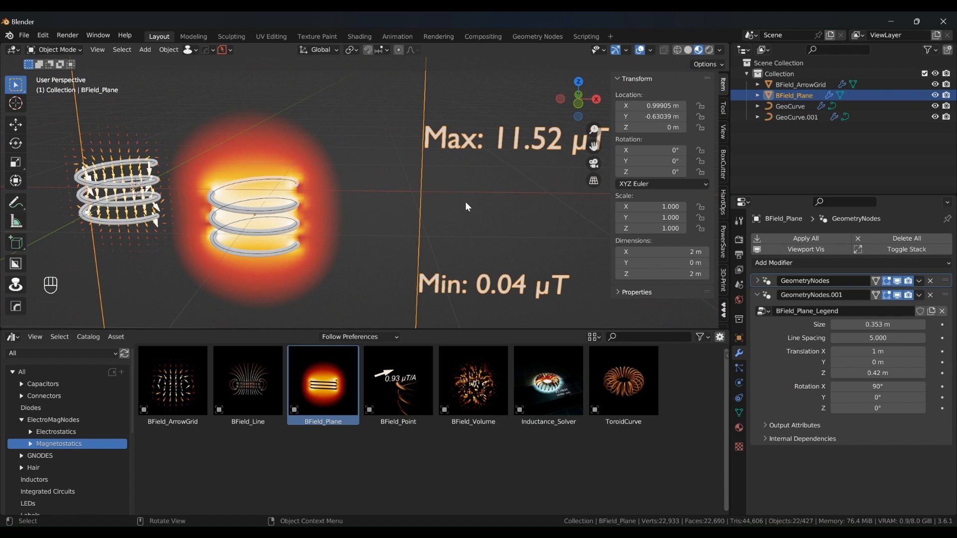
middle_drag(465, 285, 336, 184)
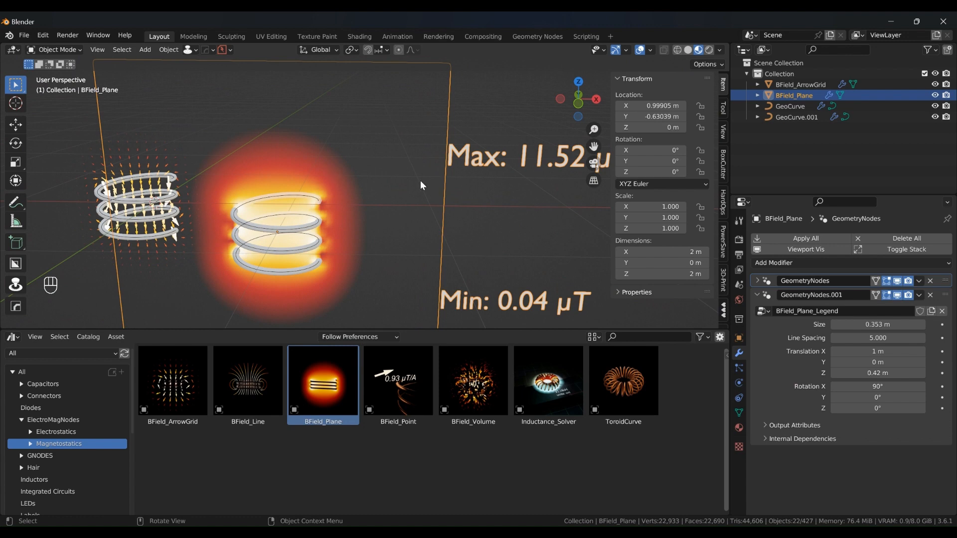
middle_drag(420, 180, 349, 175)
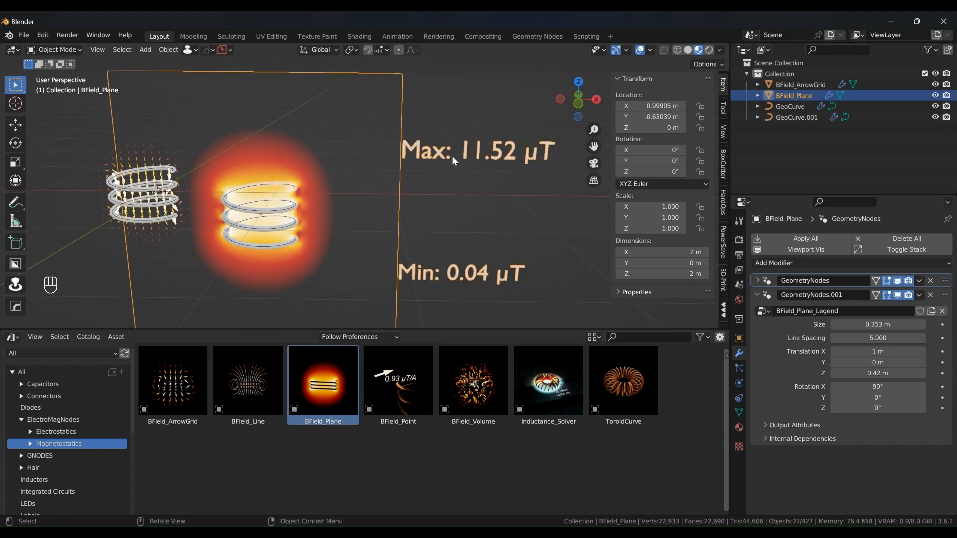
middle_drag(392, 210, 301, 207)
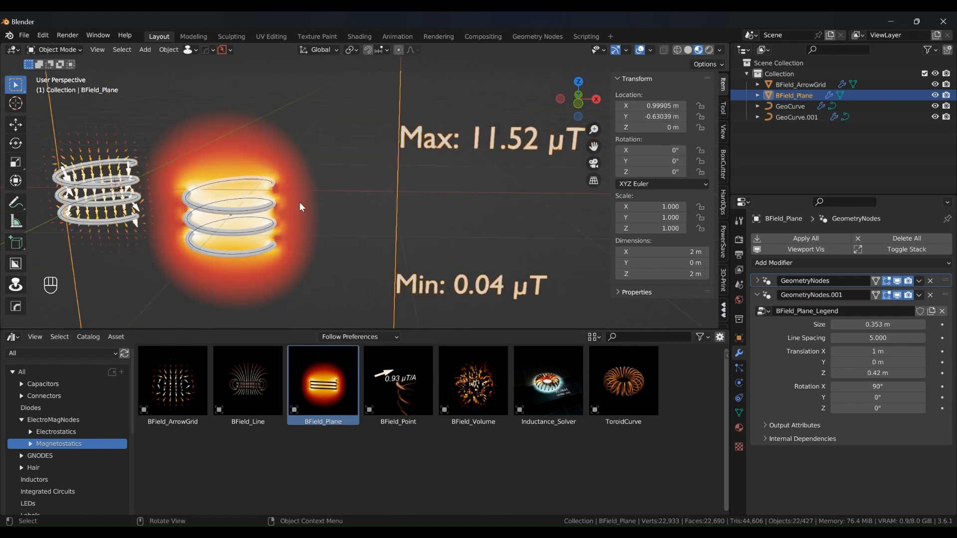
Step: Delete the extra coil GeoCurve.001 that came with the plane plot
scroll(299, 202, down, 1)
scroll(204, 212, up, 2)
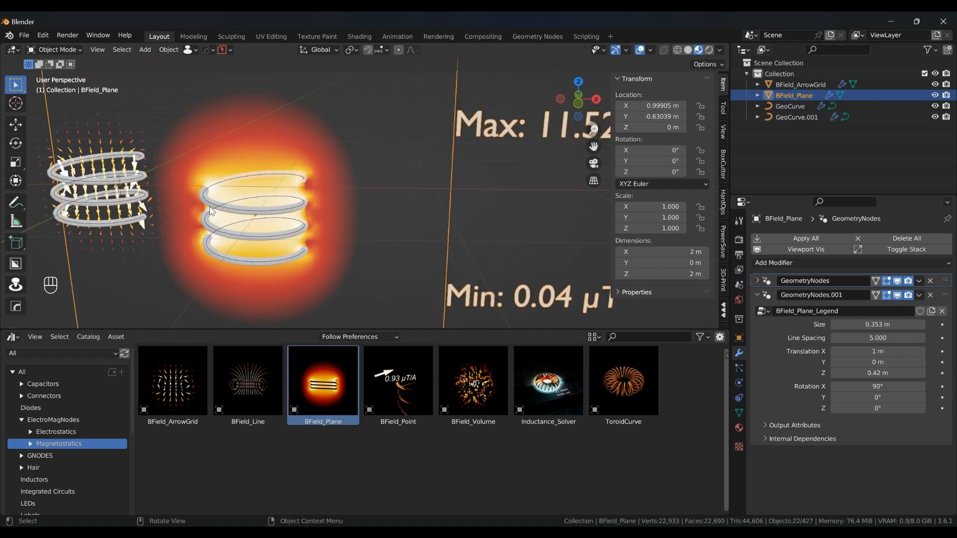
shift+middle_drag(206, 217, 379, 227)
click(377, 224)
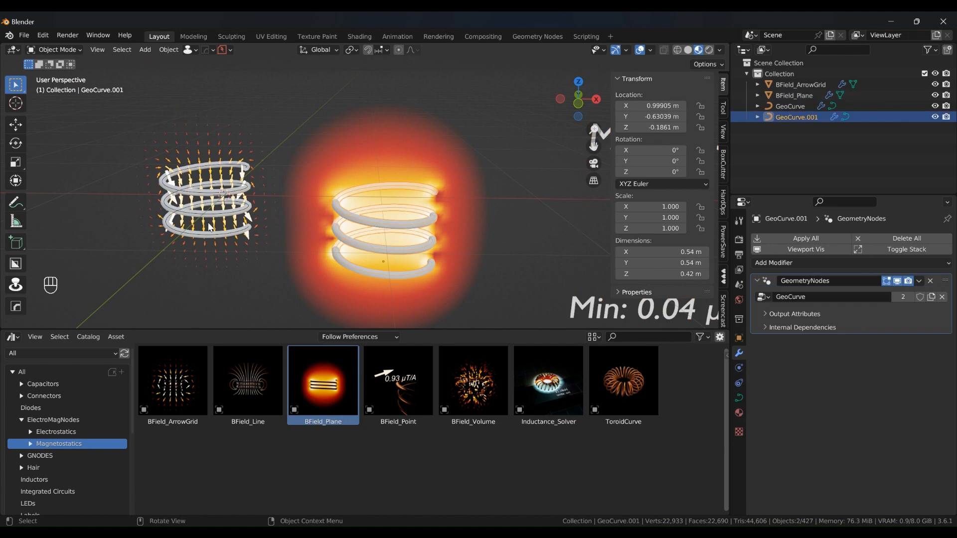
key(x)
click(394, 236)
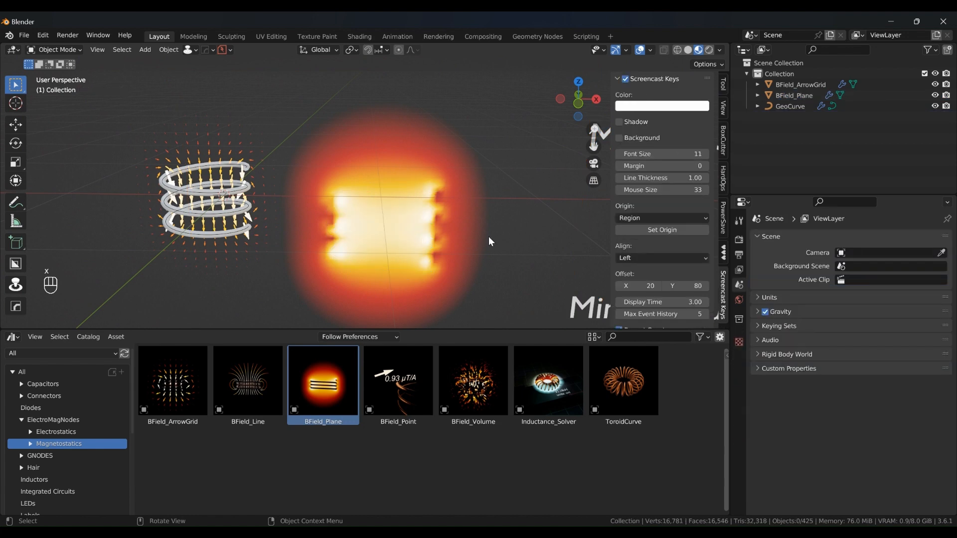
Step: Select the BField_Plane object and clear its location so it sits at the world origin
click(375, 214)
scroll(378, 206, down, 3)
key(alt)
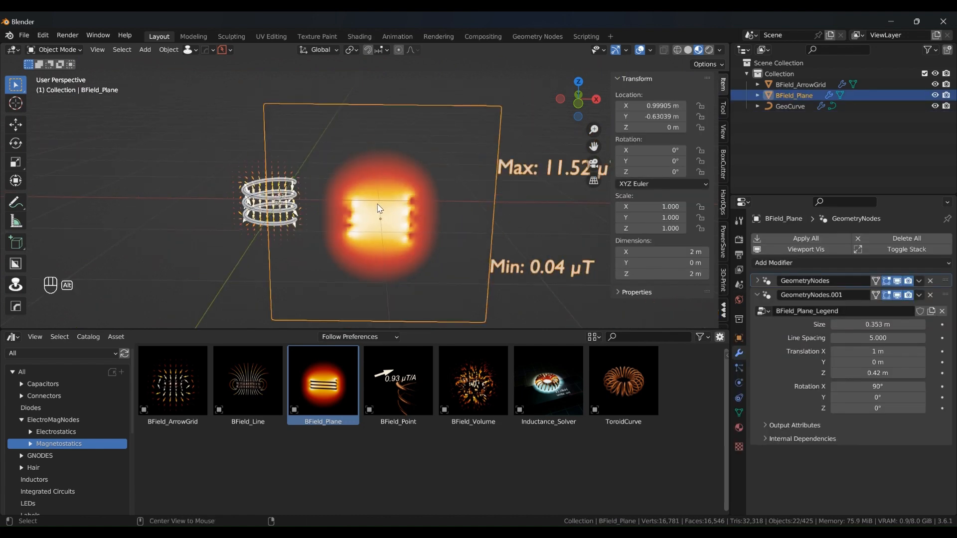
key(alt+g)
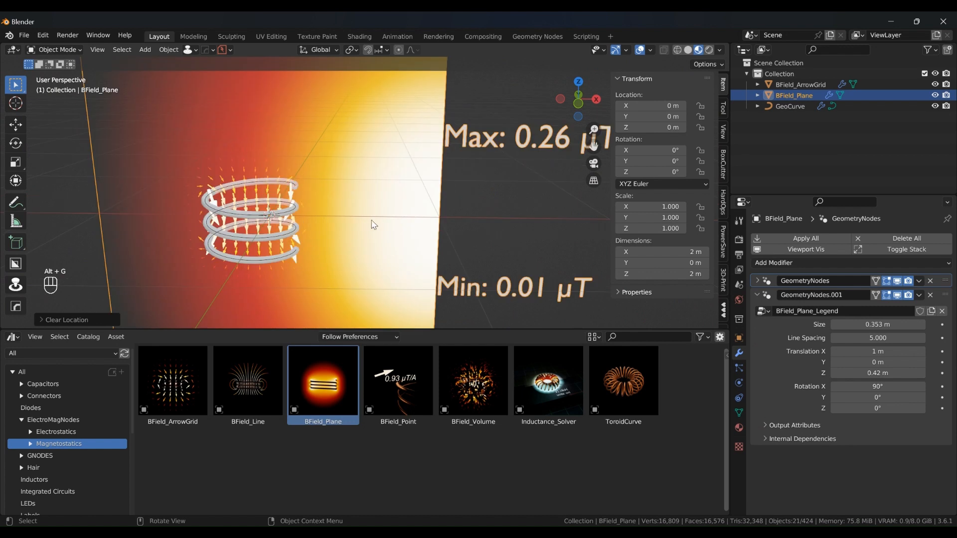
Step: Replace the Target Coil Curve in BField_Plane's first GeometryNodes modifier with the original coil, GeoCurve
click(757, 295)
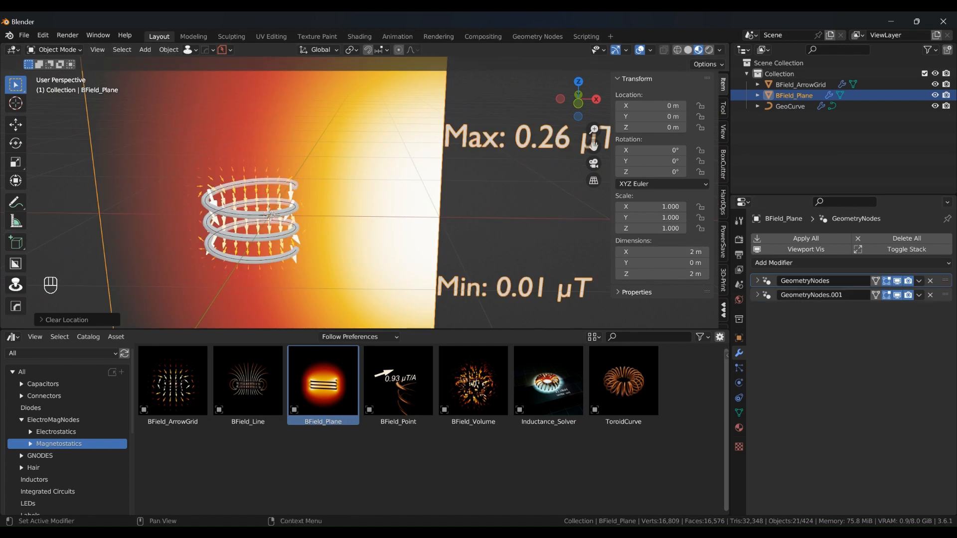
click(758, 281)
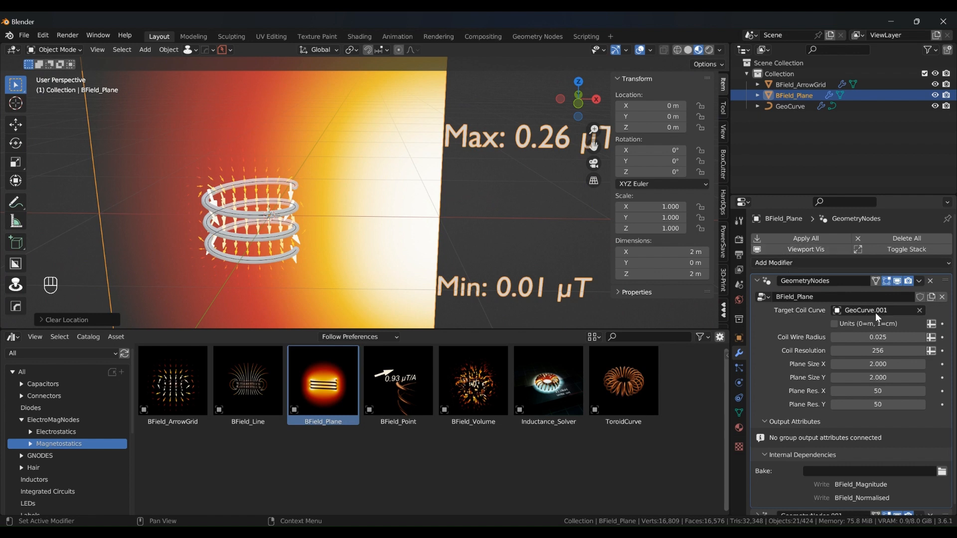
click(921, 311)
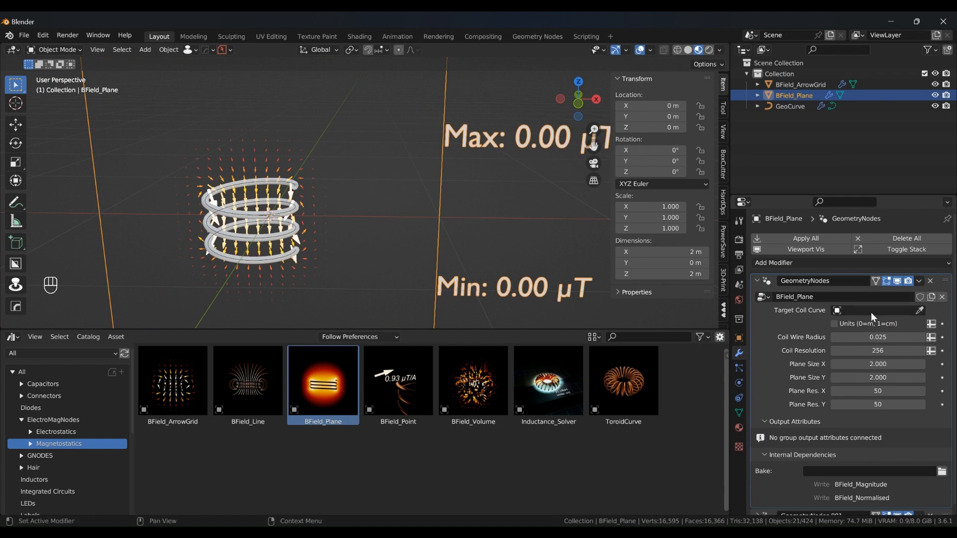
click(921, 310)
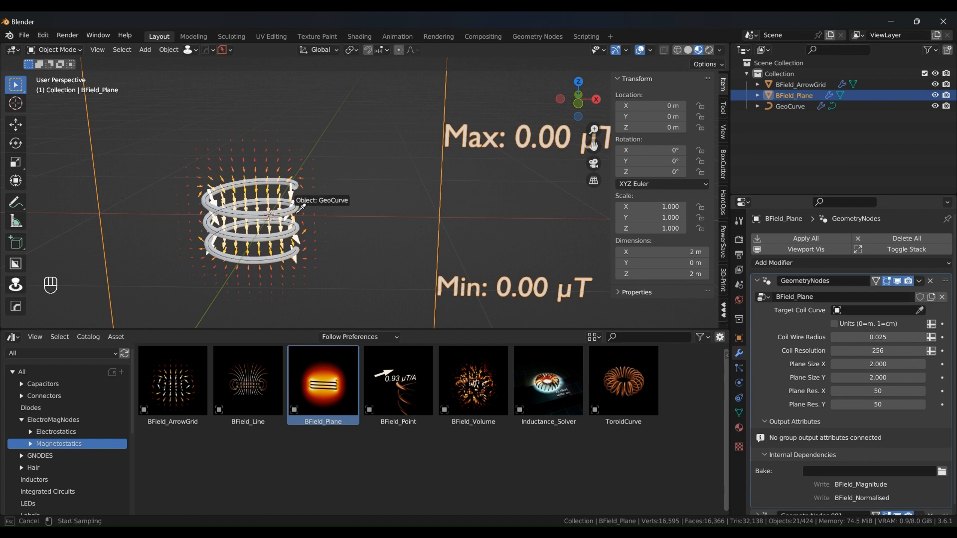
click(300, 207)
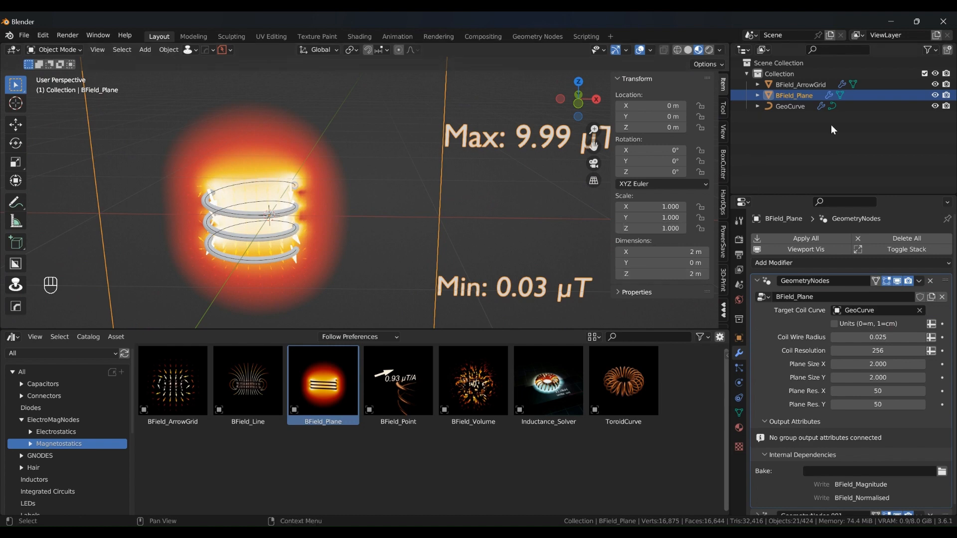
Step: Hide the BField_ArrowGrid object in the viewport
click(935, 85)
scroll(465, 174, up, 4)
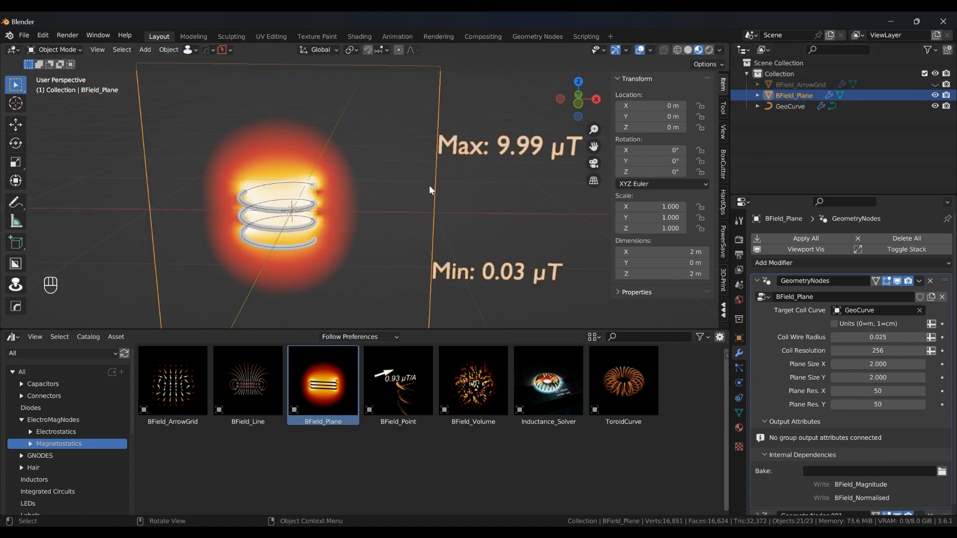
shift+middle_drag(350, 250, 485, 267)
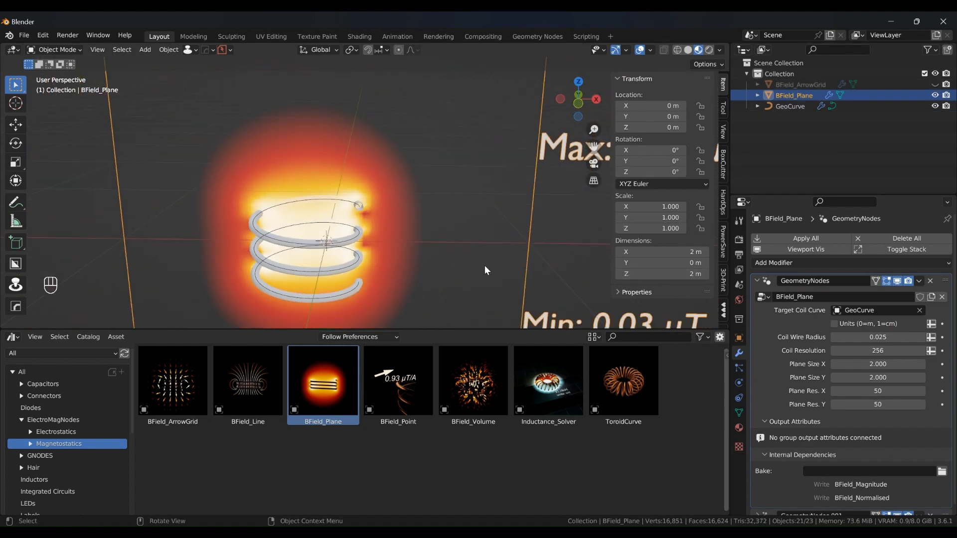
Step: Set BField_Plane's Coil Wire Radius to 0.020
scroll(799, 345, down, 1)
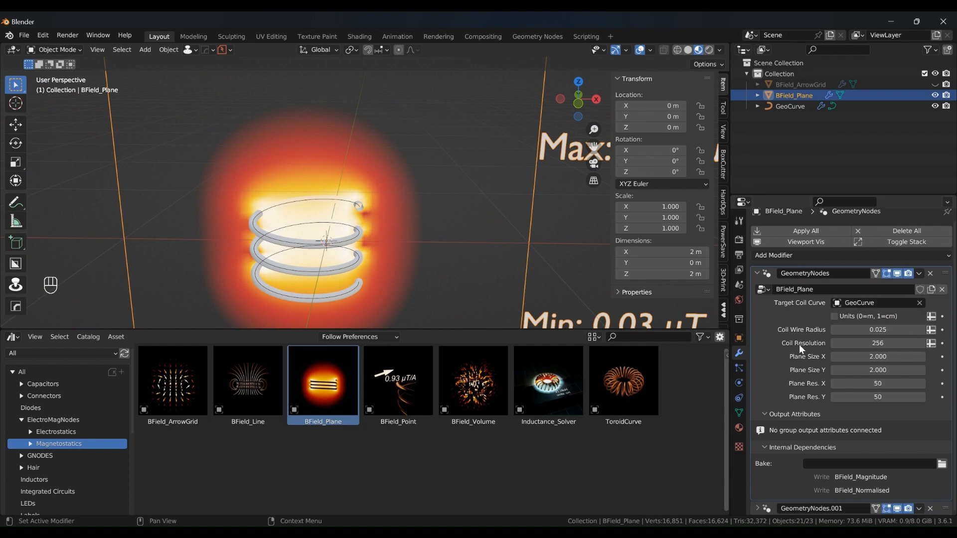
click(884, 327)
text(0.020)
key(Return)
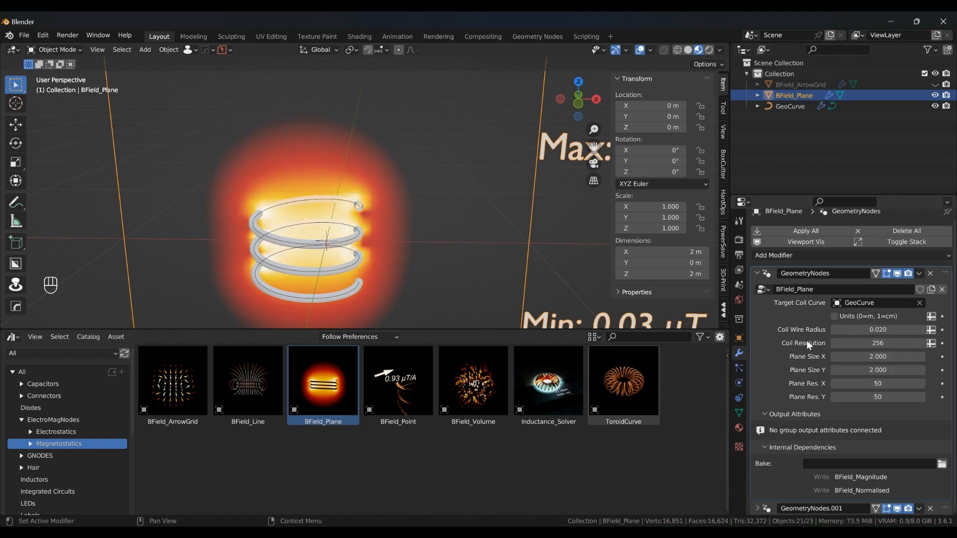
scroll(293, 250, up, 1)
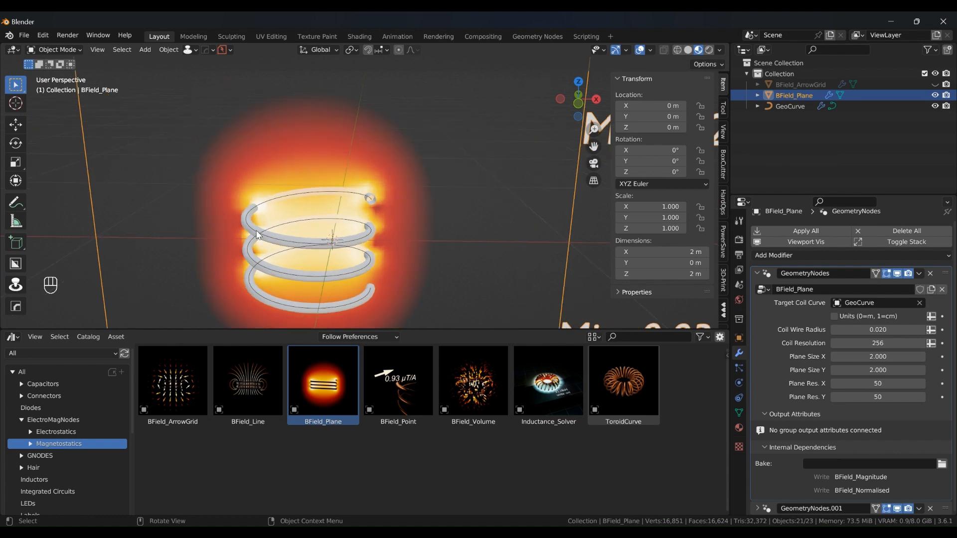
scroll(659, 328, down, 1)
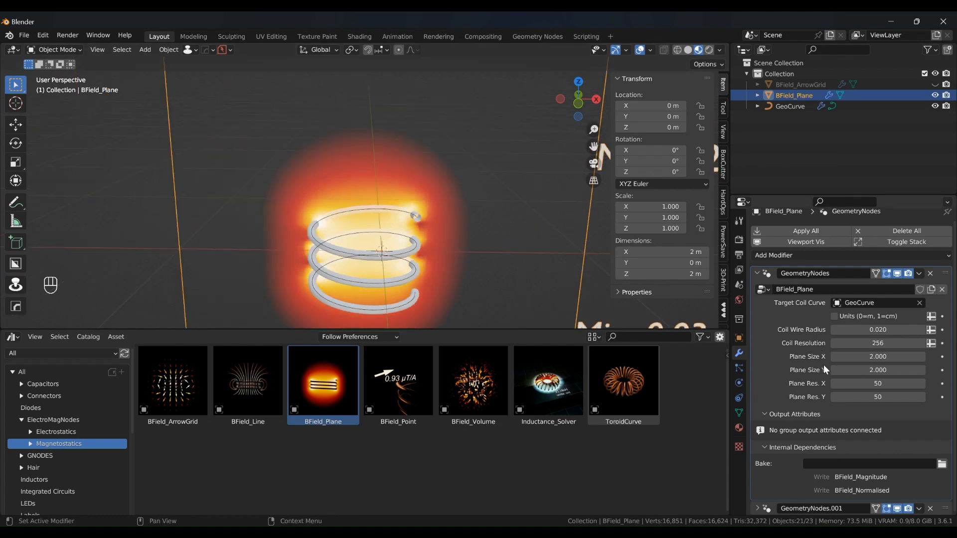
Step: Turn on the Wireframe overlay in the 3D viewport to display the mesh of the plane and coil
middle_drag(573, 249, 434, 226)
scroll(377, 179, up, 4)
scroll(323, 181, up, 2)
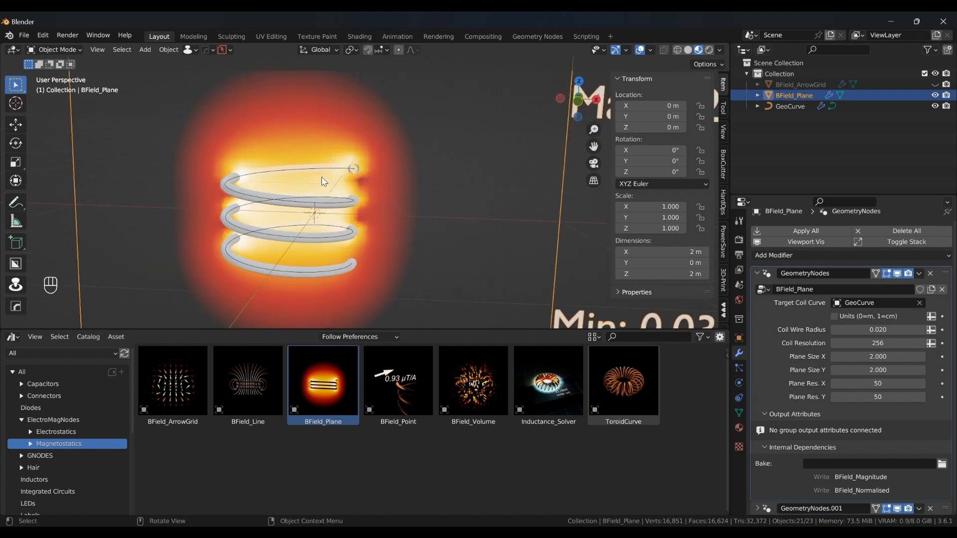
click(720, 50)
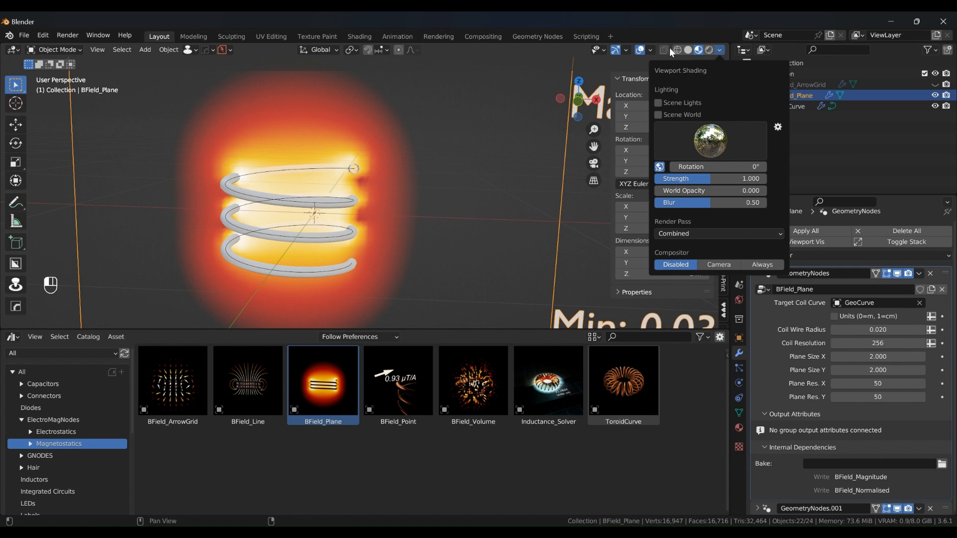
click(651, 49)
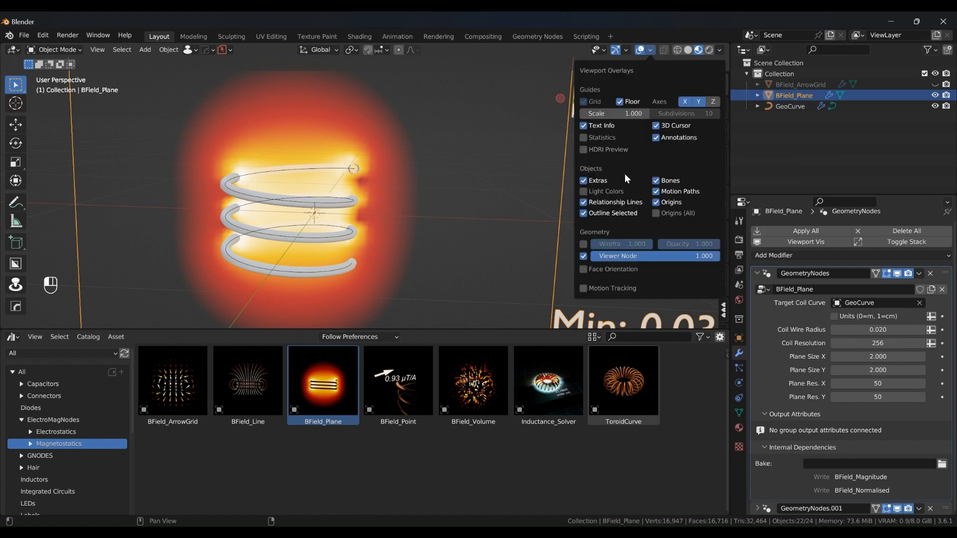
click(583, 244)
key(n)
middle_drag(304, 154, 389, 181)
scroll(364, 167, up, 2)
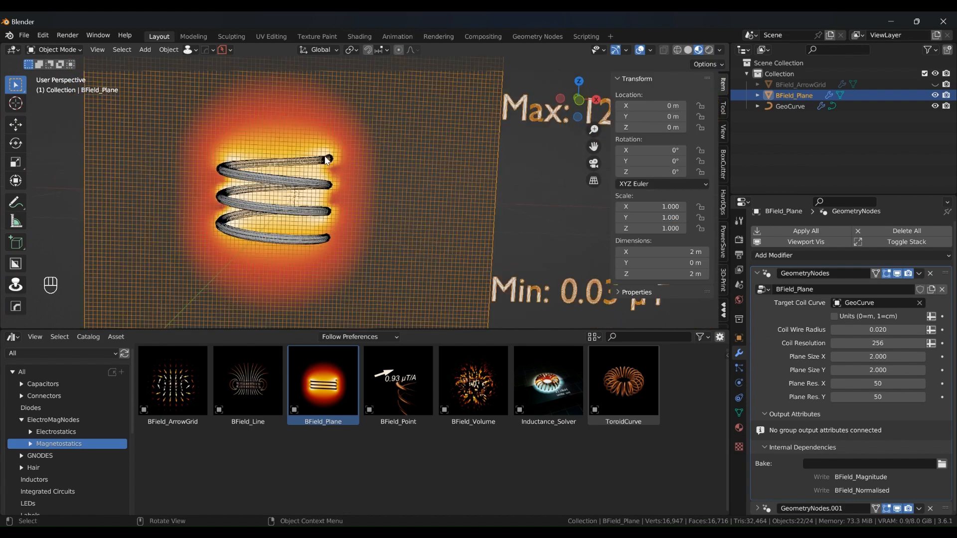
Step: Examine the plane's wireframe grid density around the coil windings, close up and as a whole
shift+middle_drag(325, 159, 342, 205)
scroll(298, 202, up, 2)
shift+middle_drag(235, 196, 237, 175)
scroll(237, 175, up, 3)
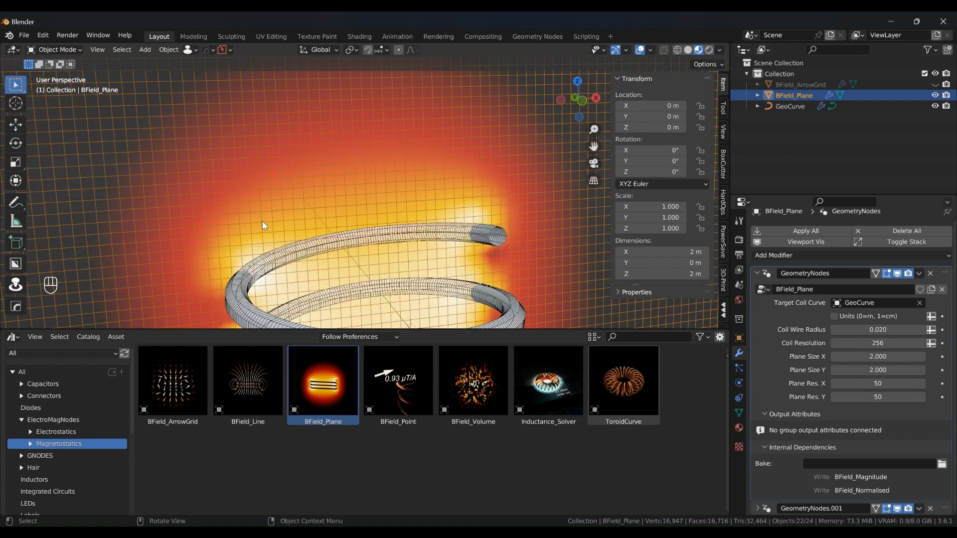
scroll(264, 213, down, 2)
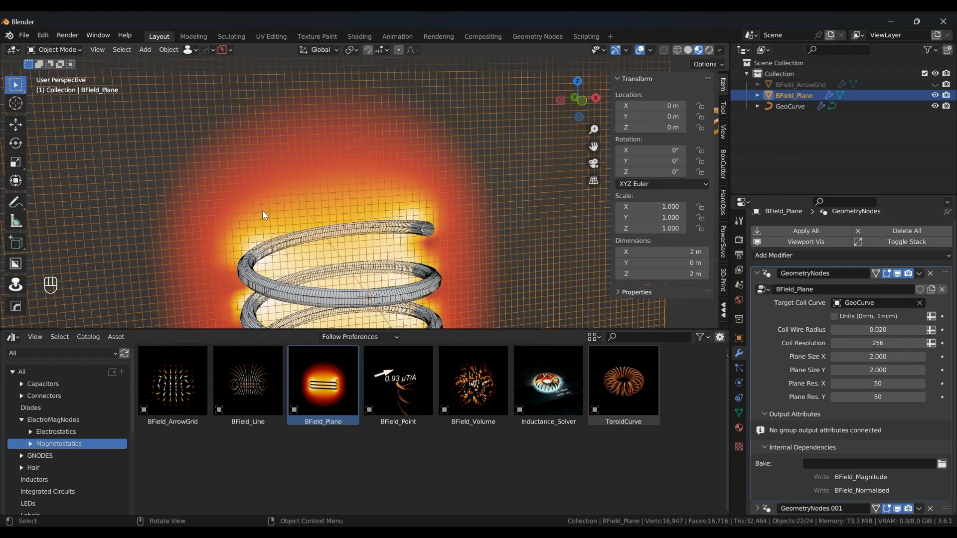
middle_drag(361, 242, 343, 254)
scroll(242, 182, down, 2)
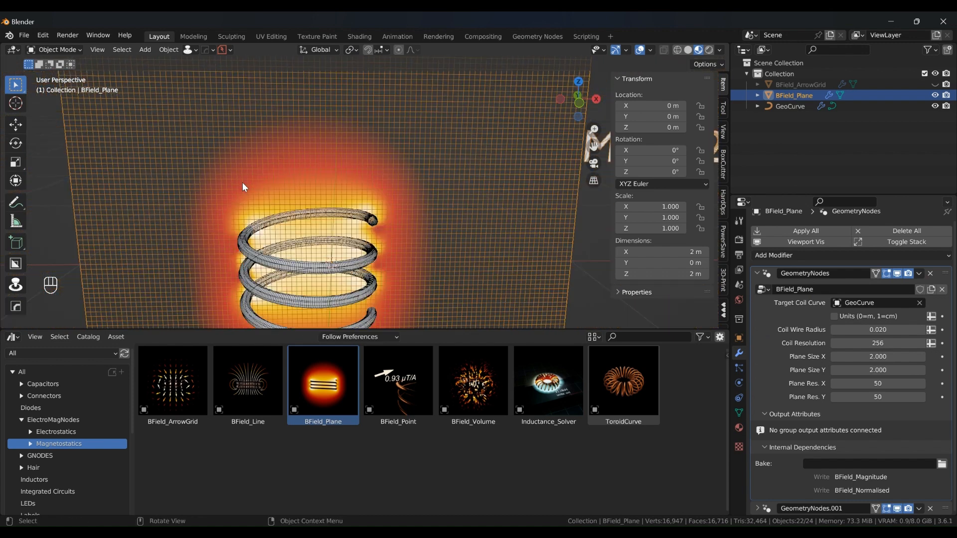
middle_drag(252, 196, 231, 209)
scroll(231, 210, down, 2)
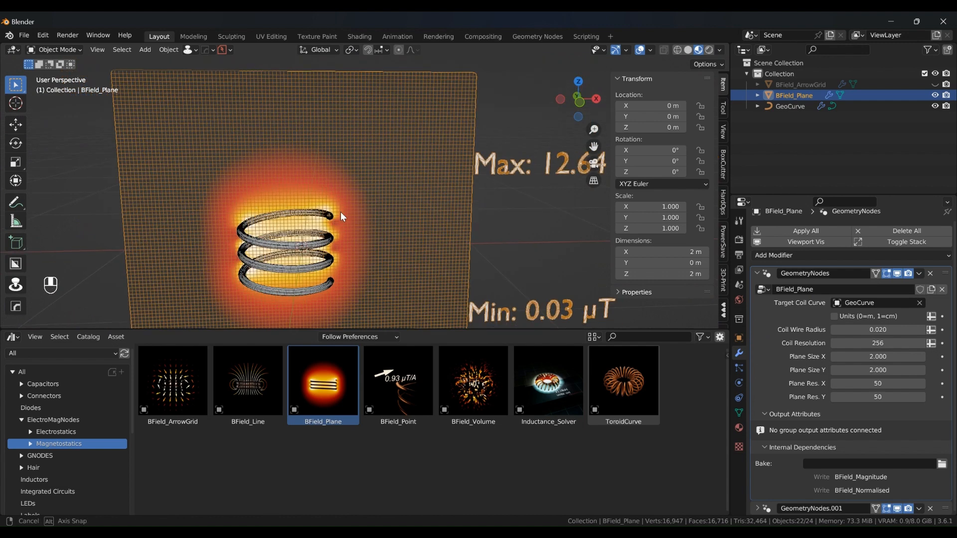
middle_drag(340, 211, 343, 212)
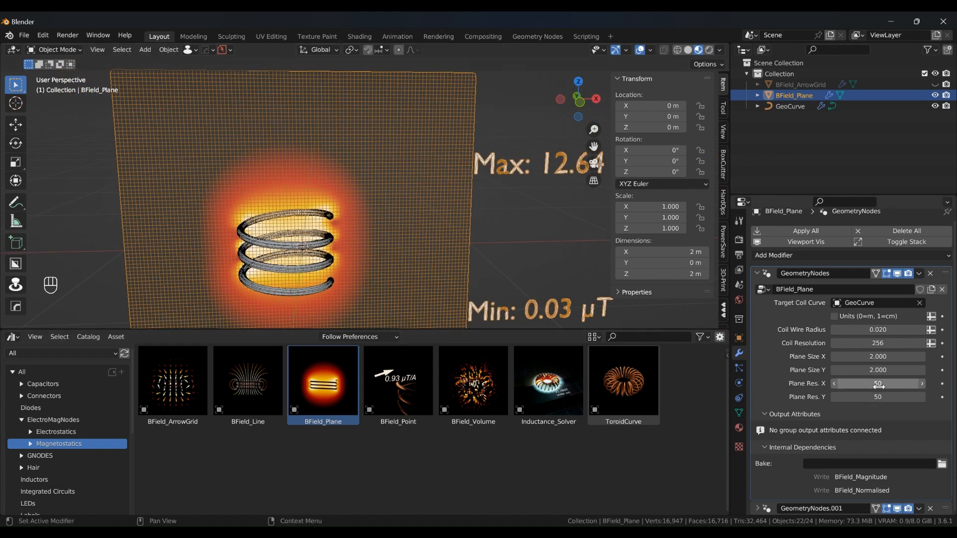
Step: Raise BField_Plane's Plane Res. X and Plane Res. Y to 83
drag(402, 273, 416, 277)
middle_drag(464, 199, 446, 214)
middle_drag(295, 181, 341, 167)
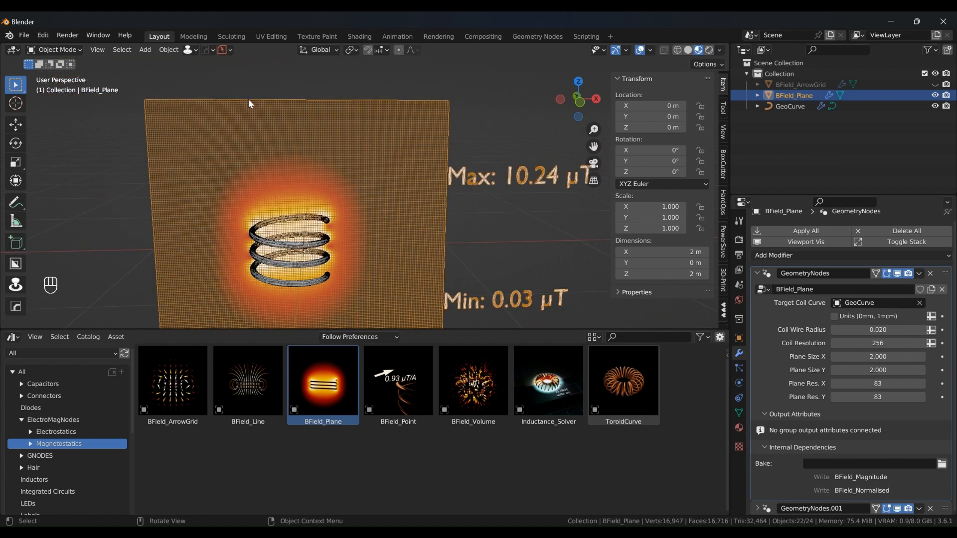
scroll(319, 197, up, 3)
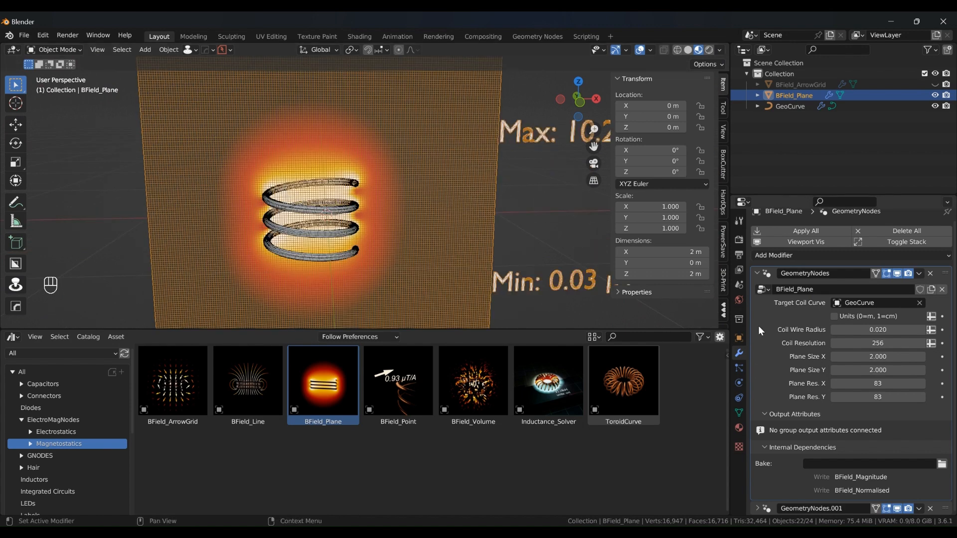
Step: Reduce BField_Plane's Plane Size X and Plane Size Y to 1
mouse_move(886, 367)
mouse_down()
mouse_move(386, 254)
mouse_move(874, 357)
mouse_up()
key(KP_Enter)
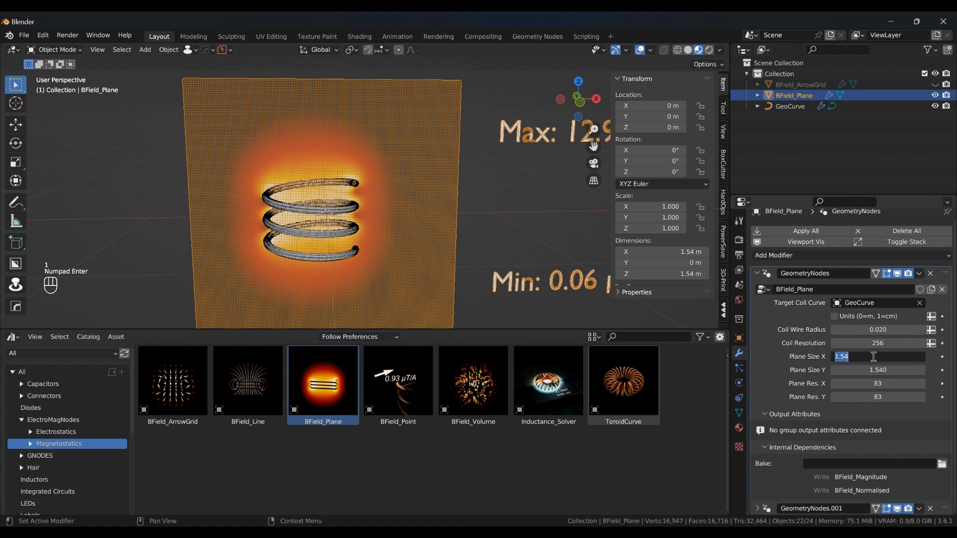
click(848, 368)
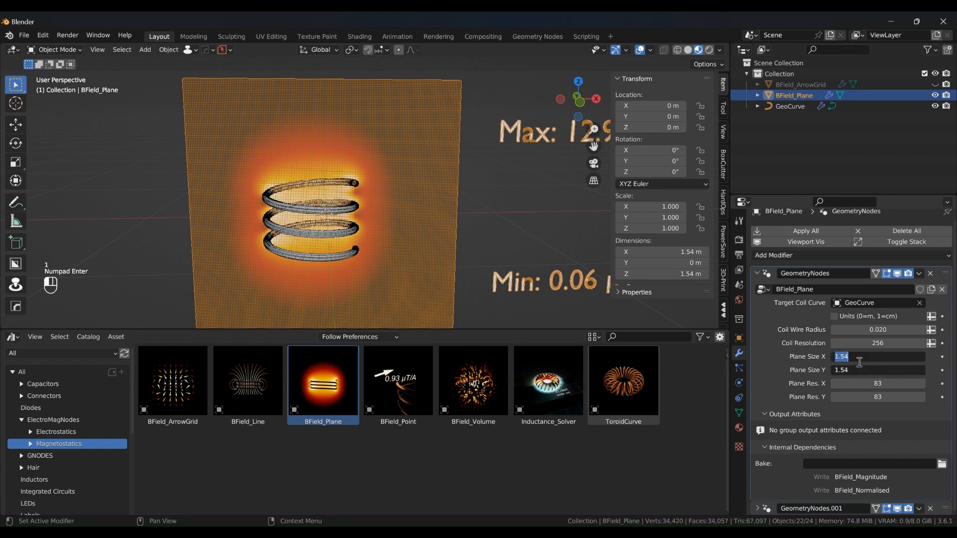
text(1)
key(Return)
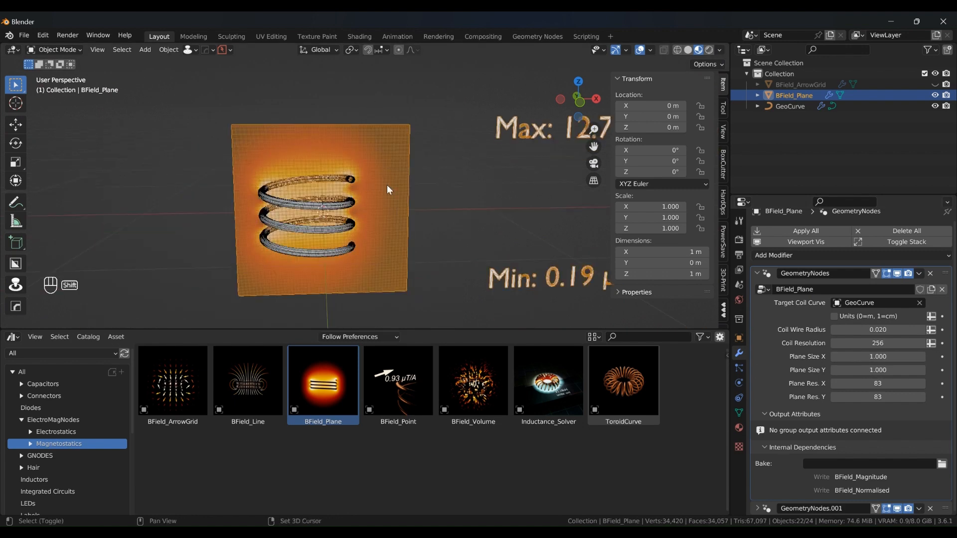
Step: Move BField_Plane along the X axis to about -0.08 m
scroll(387, 184, up, 1)
key(g)
key(x)
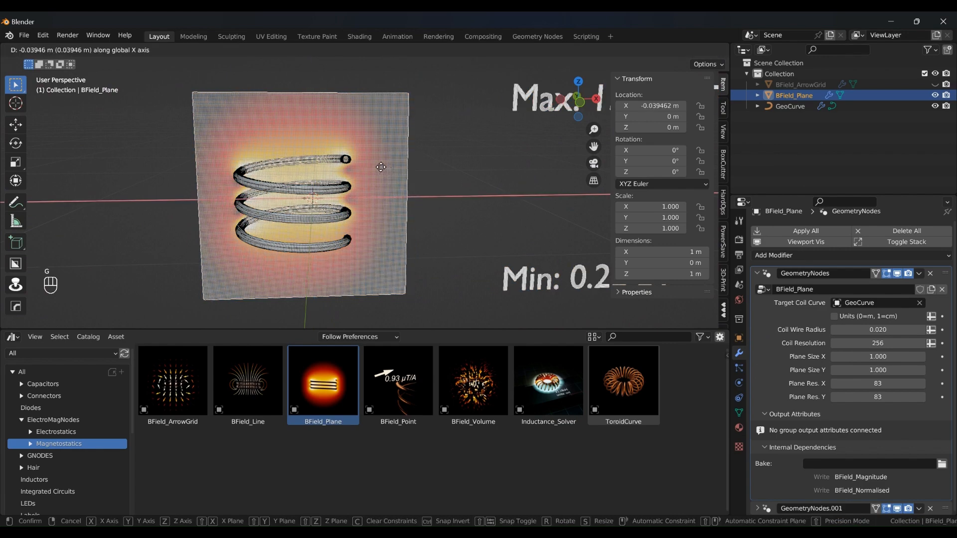
click(386, 165)
Step: Examine the smaller plane's finer grid and field colours around the coil windings from close up and farther back
scroll(435, 182, up, 4)
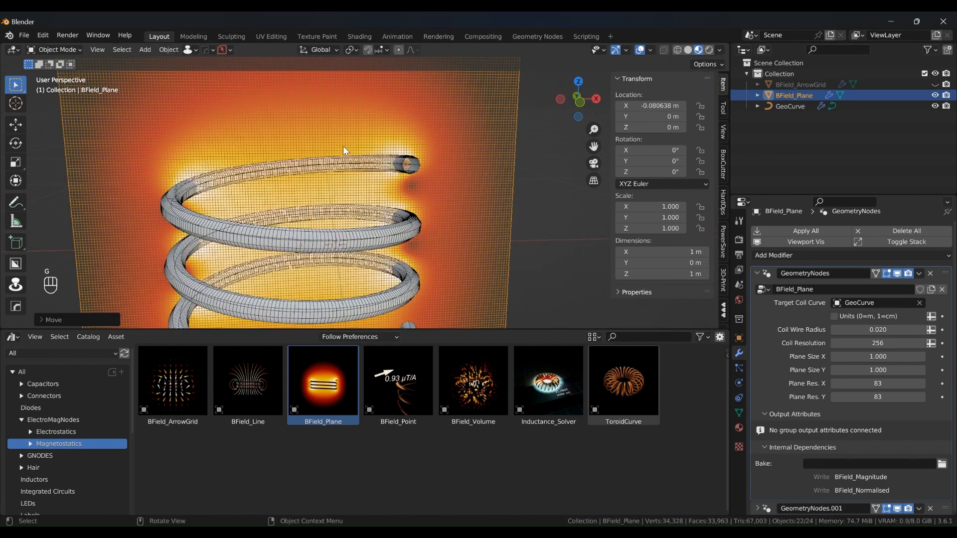
middle_drag(335, 146, 356, 147)
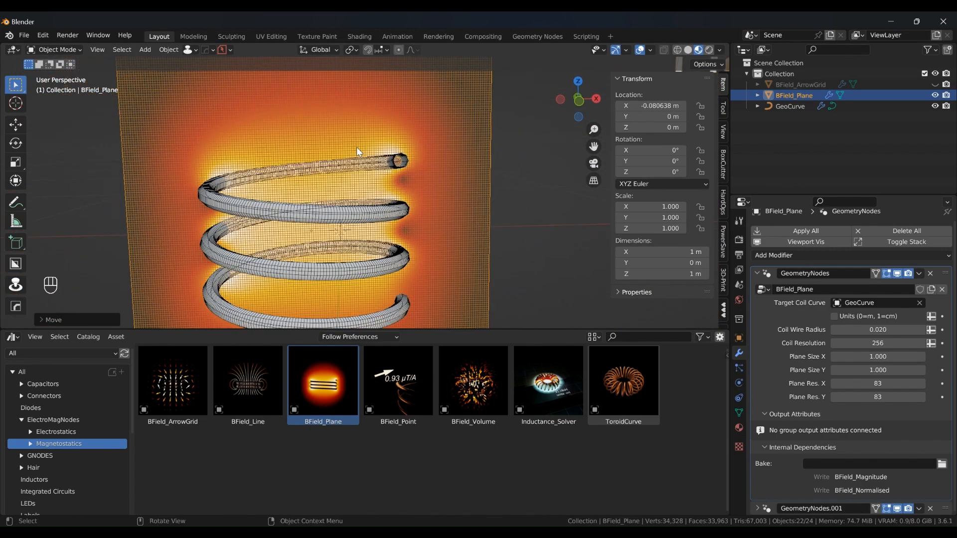
scroll(375, 158, up, 3)
scroll(294, 184, down, 4)
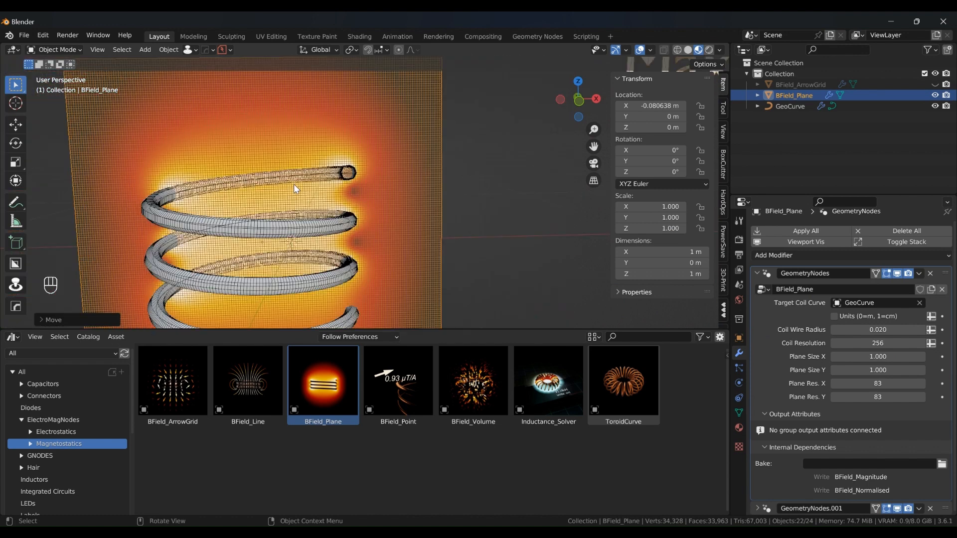
scroll(306, 187, up, 1)
shift+middle_drag(313, 188, 382, 191)
scroll(304, 211, down, 3)
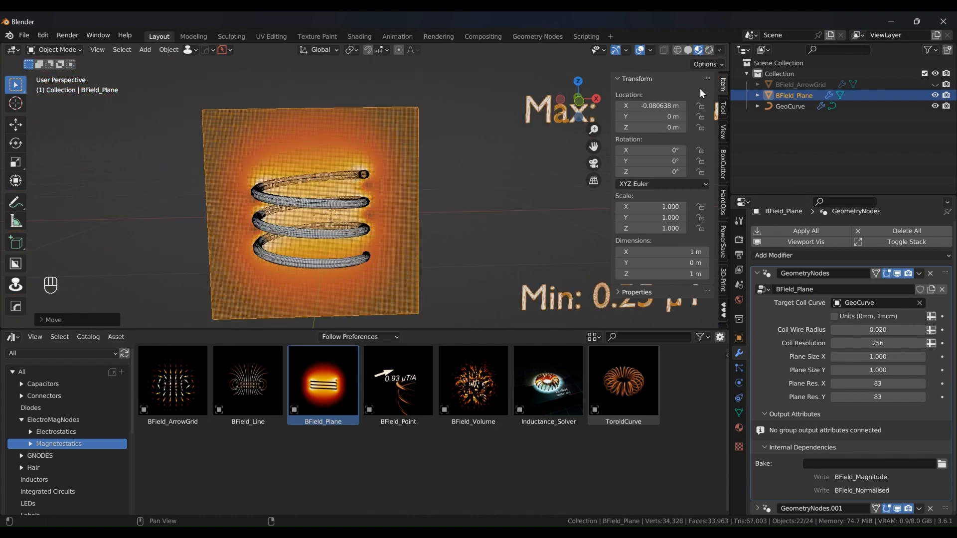
Step: Turn off the wireframe overlay in the viewport
click(650, 50)
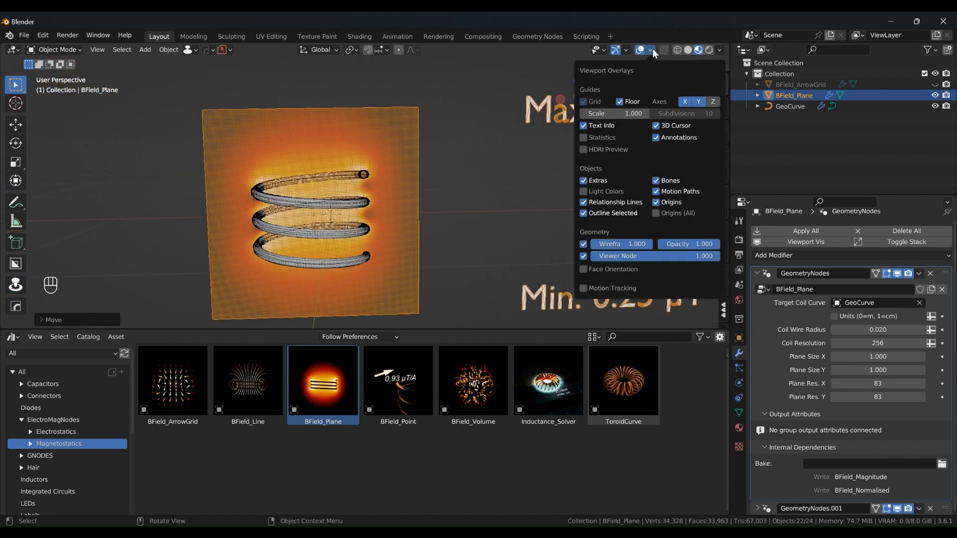
click(583, 244)
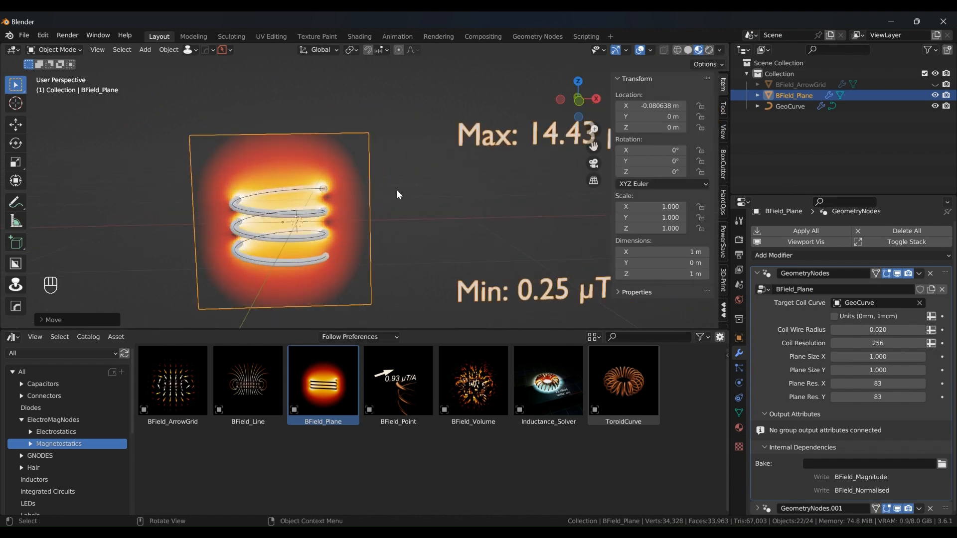
Step: Examine BField_Plane's field colours around the coil windings from close up and farther back
scroll(242, 191, up, 2)
middle_drag(247, 191, 432, 208)
scroll(235, 215, up, 2)
scroll(472, 214, down, 2)
scroll(432, 208, up, 3)
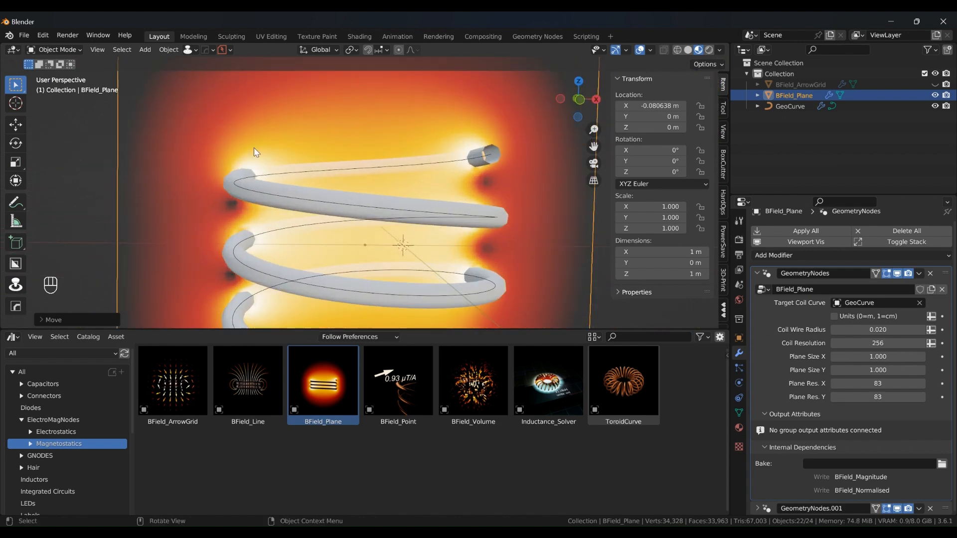
scroll(246, 204, up, 1)
middle_drag(229, 203, 427, 200)
scroll(380, 233, down, 1)
scroll(356, 236, down, 2)
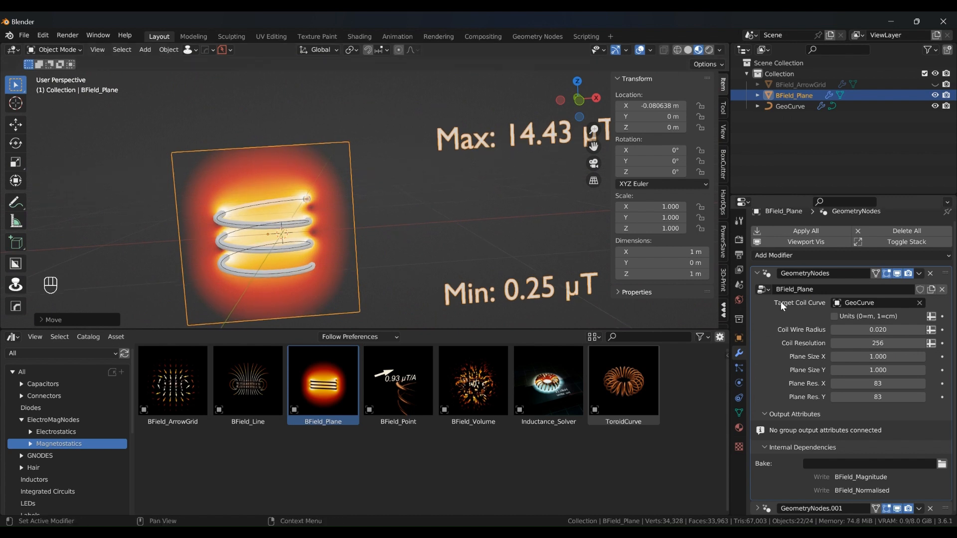
Step: Set the BField_Plane_Legend modifier's Translation X to 0.696 m, bringing the legend text closer to the plane
click(764, 273)
click(757, 294)
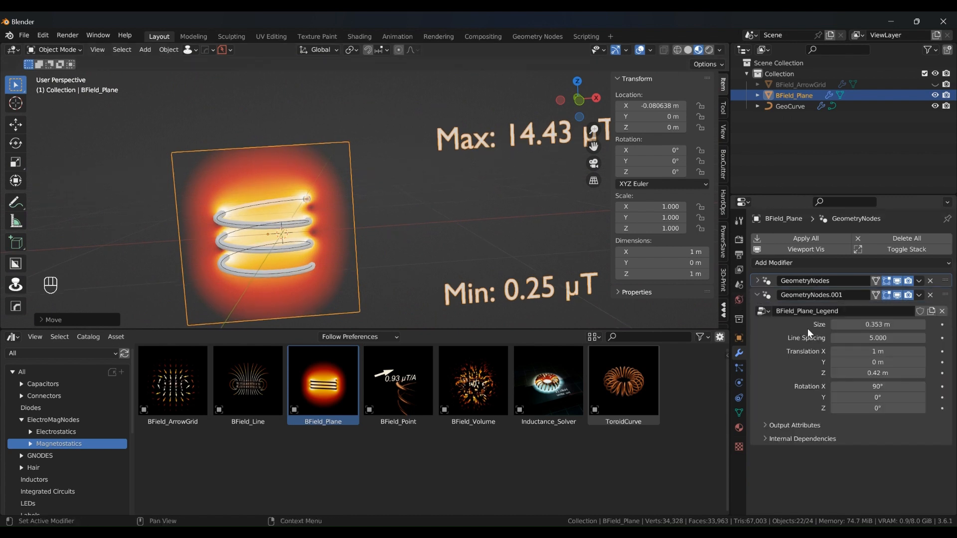
scroll(361, 184, down, 1)
middle_drag(361, 185, 356, 181)
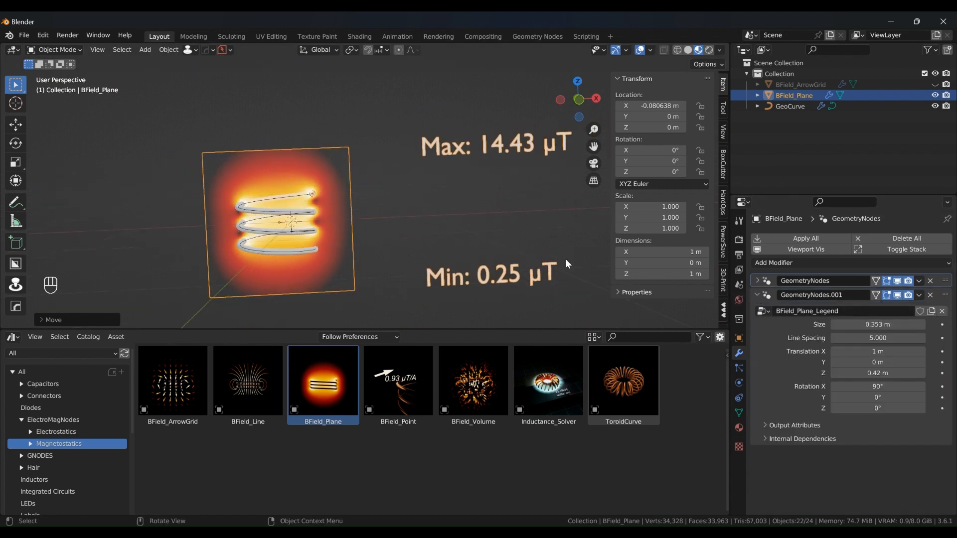
shift+drag(872, 325, 849, 352)
scroll(317, 209, up, 2)
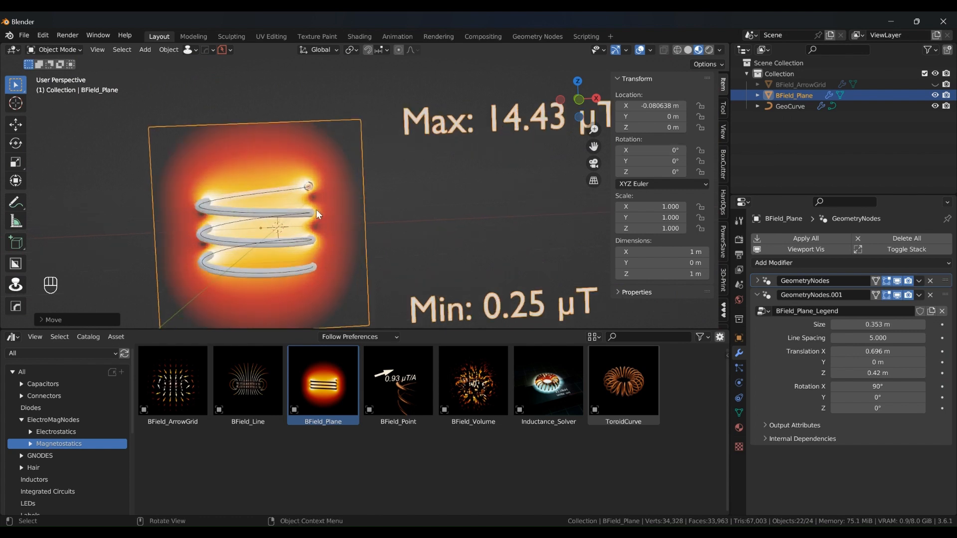
Step: Move BField_Plane in the front view to about X -0.109 m and Z -0.057 m
key(KP_1)
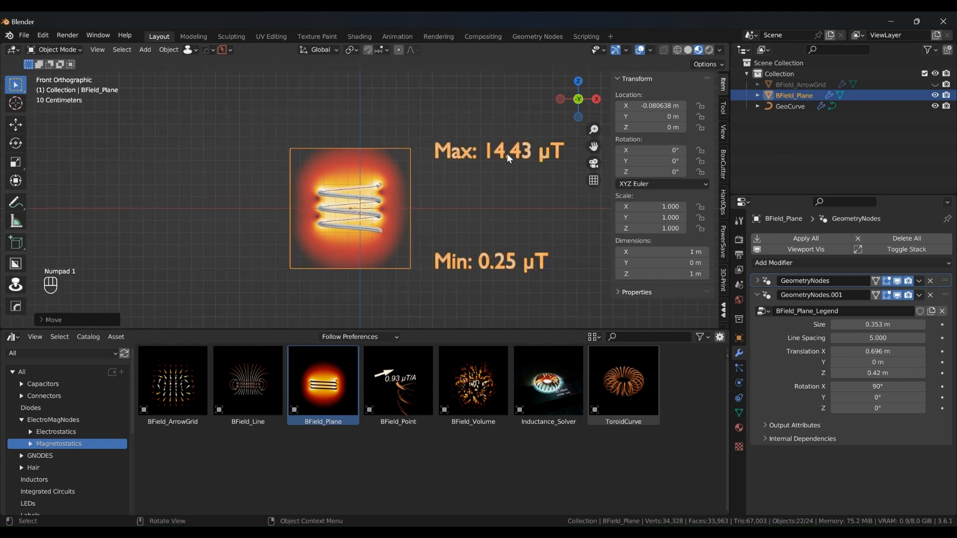
scroll(474, 238, up, 2)
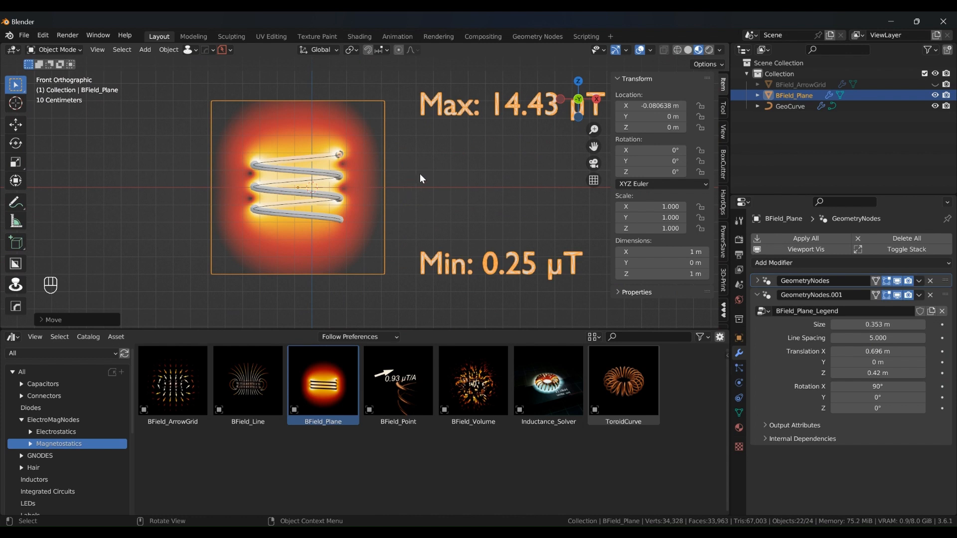
shift+middle_drag(420, 173, 435, 233)
scroll(435, 234, down, 1)
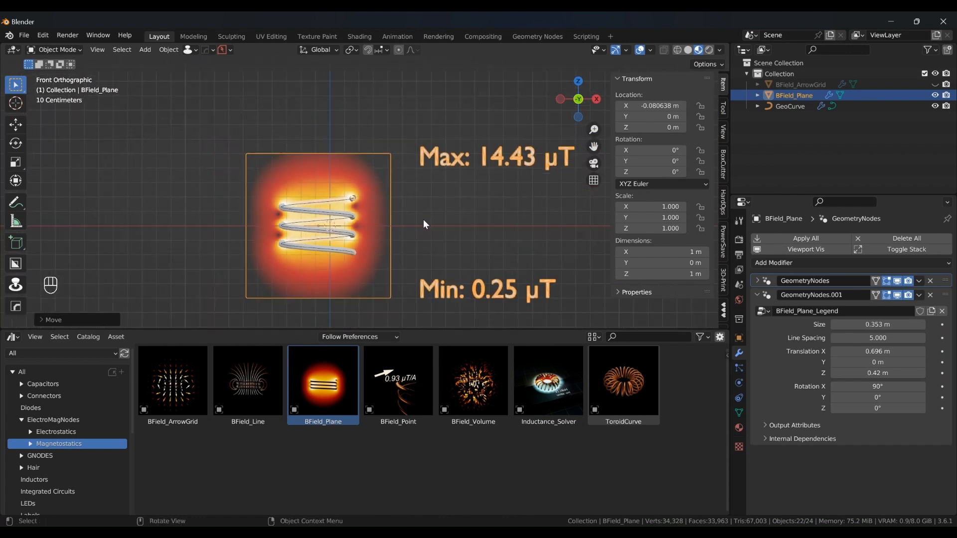
key(g)
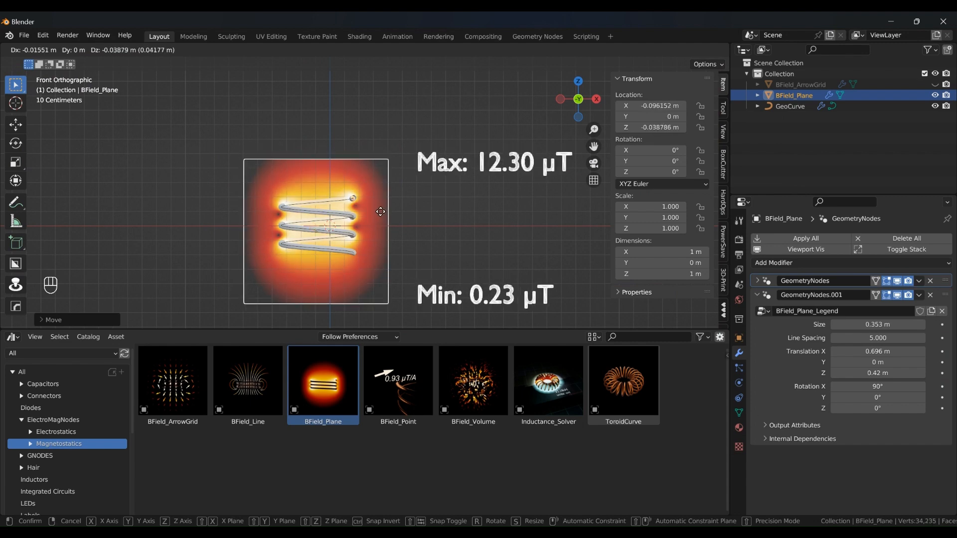
click(378, 215)
Step: Examine the field between the coil windings and the Max and Min legend values in the front view
scroll(265, 201, up, 10)
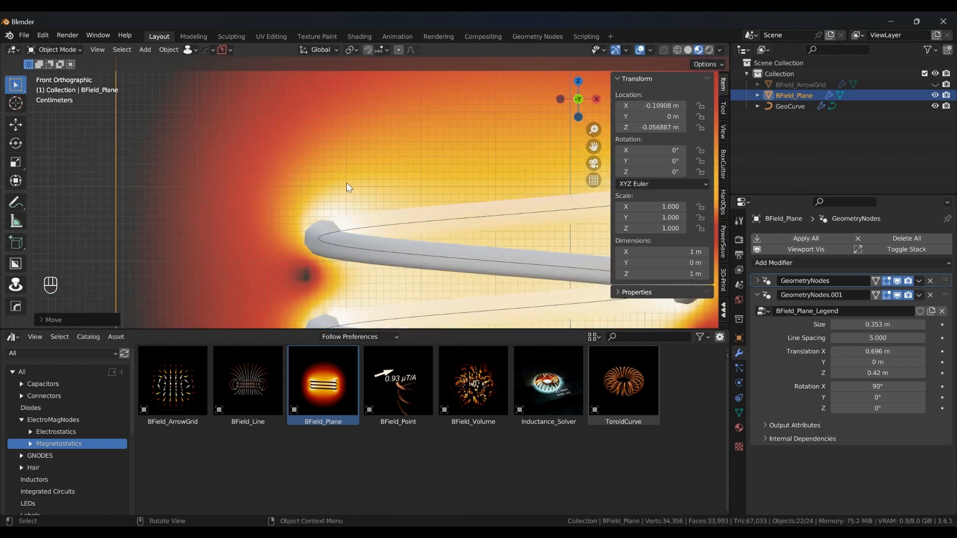
scroll(348, 187, down, 1)
scroll(366, 230, down, 3)
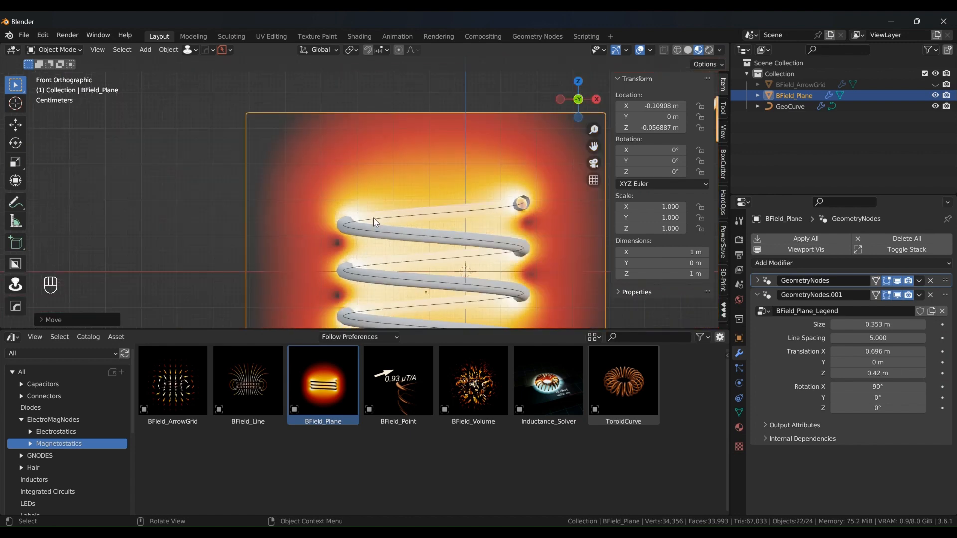
scroll(374, 219, up, 2)
scroll(384, 220, down, 6)
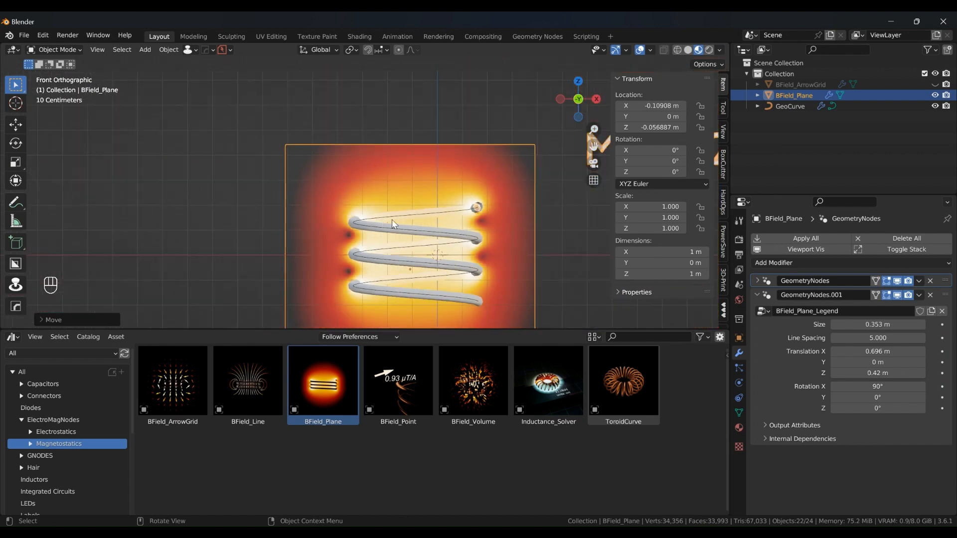
scroll(399, 209, up, 2)
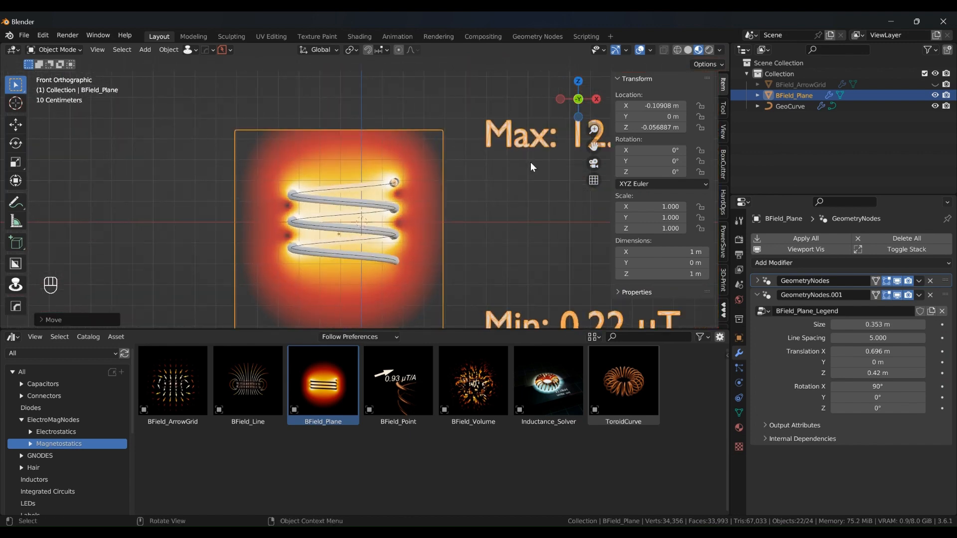
scroll(526, 169, down, 3)
scroll(479, 209, up, 1)
scroll(364, 184, up, 1)
scroll(363, 179, down, 2)
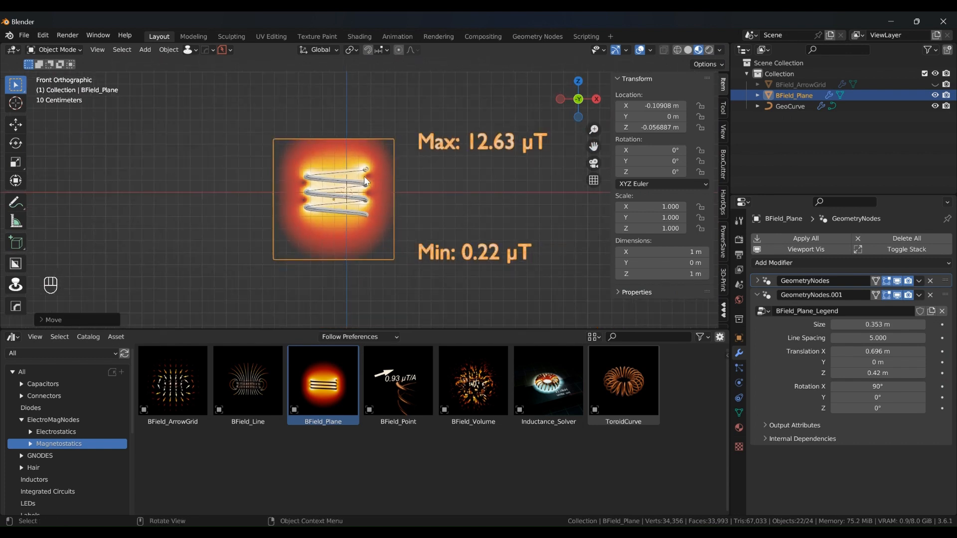
shift+middle_drag(416, 172, 387, 178)
key(g)
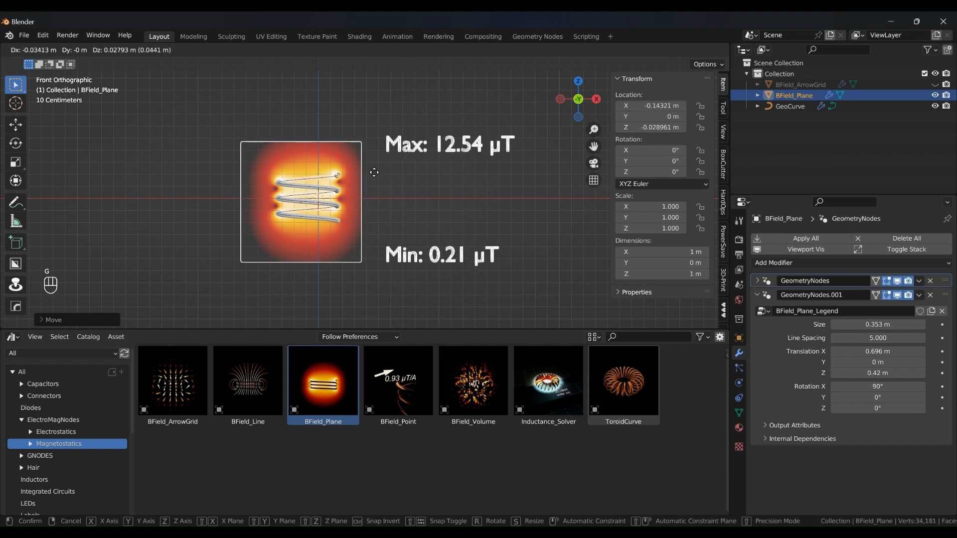
click(382, 174)
Step: Reduce BField_Plane's Plane Size X to 0.49 and Plane Size Y to 0.29
scroll(349, 165, up, 2)
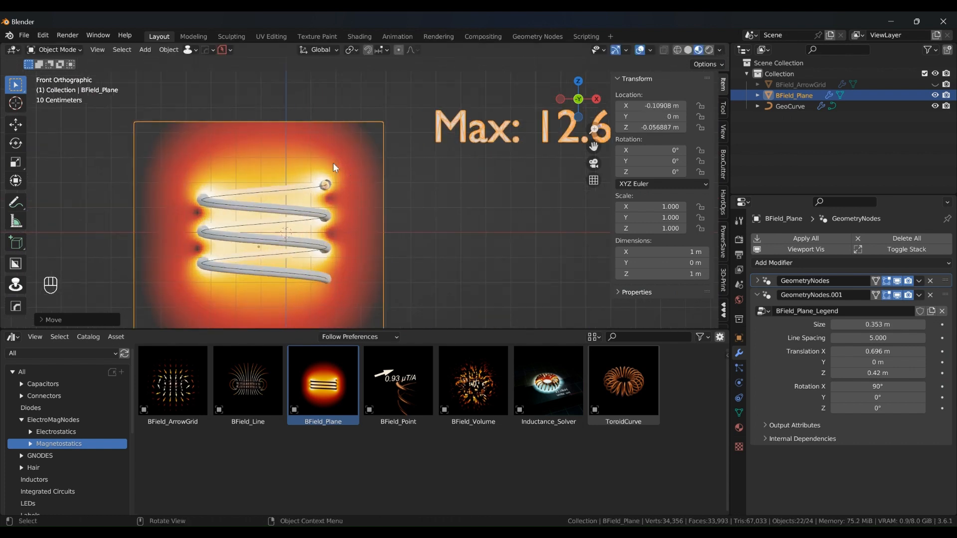
mouse_move(333, 162)
middle_down()
mouse_move(316, 167)
mouse_move(331, 180)
middle_up()
scroll(333, 179, down, 2)
scroll(333, 179, down, 2)
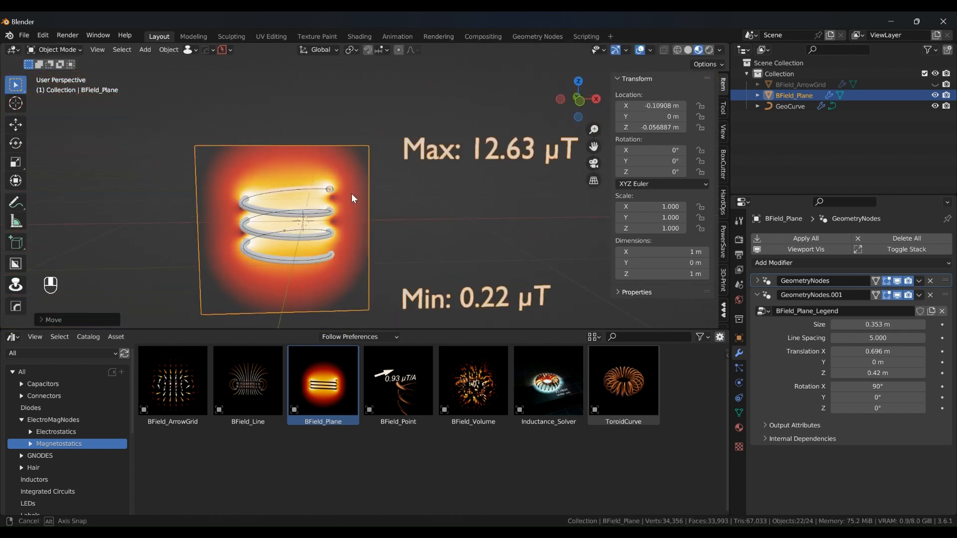
key(KP_1)
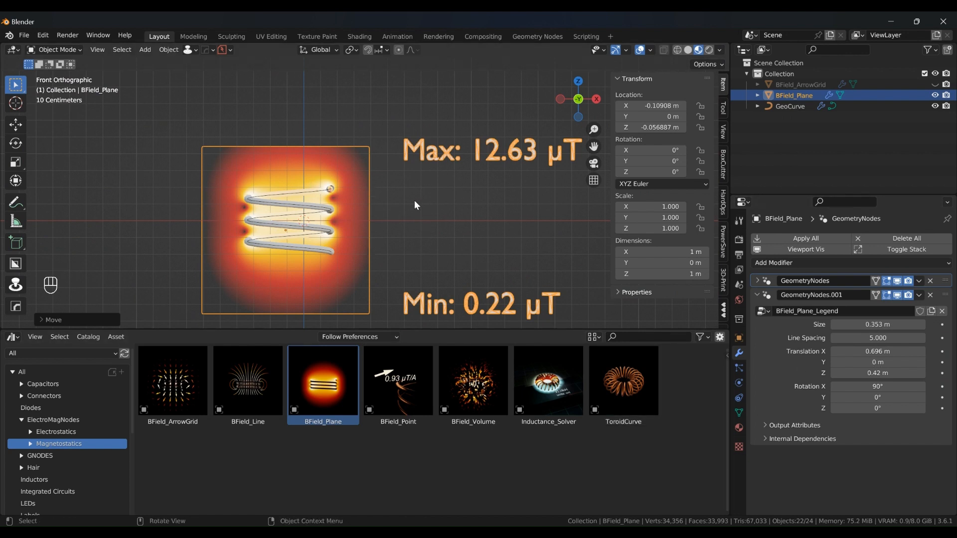
click(757, 280)
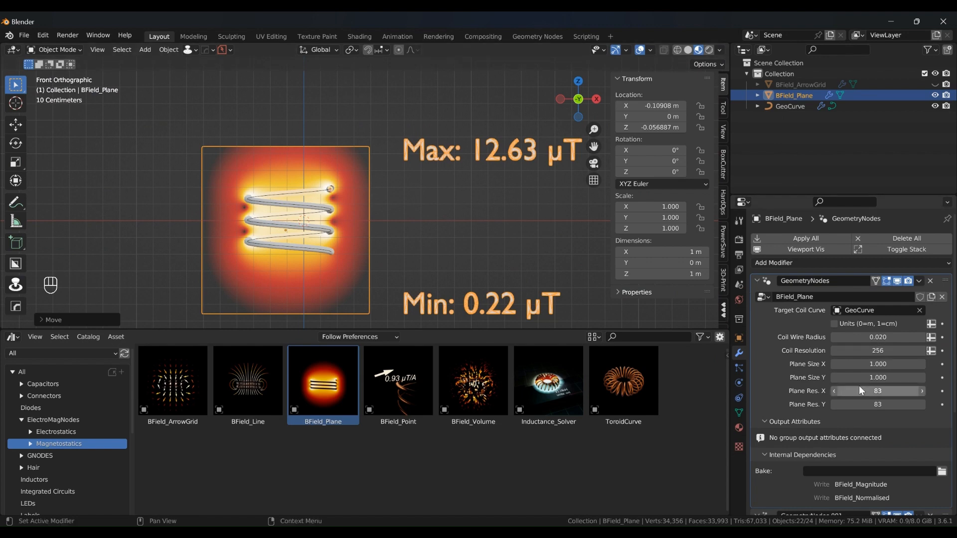
drag(892, 368, 852, 368)
scroll(329, 178, up, 7)
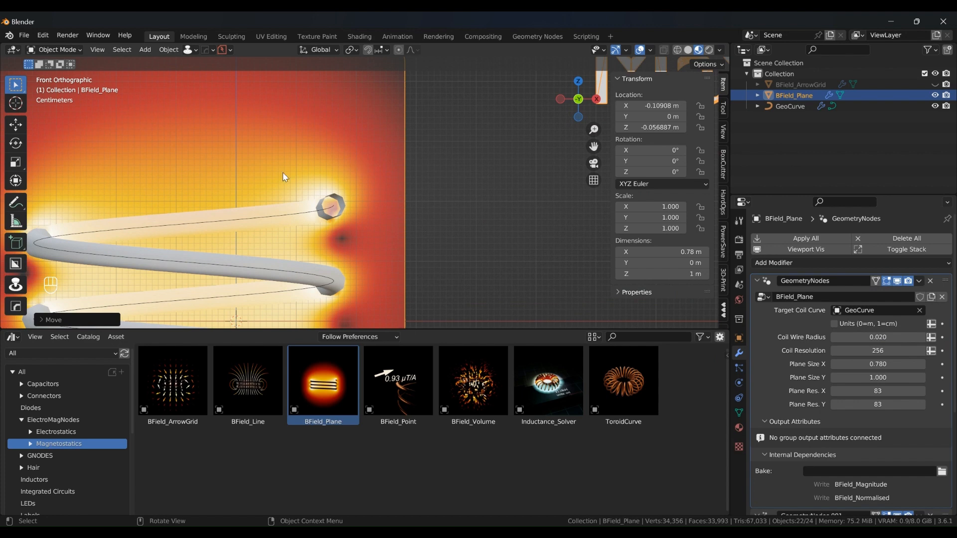
scroll(830, 339, down, 1)
scroll(531, 263, down, 4)
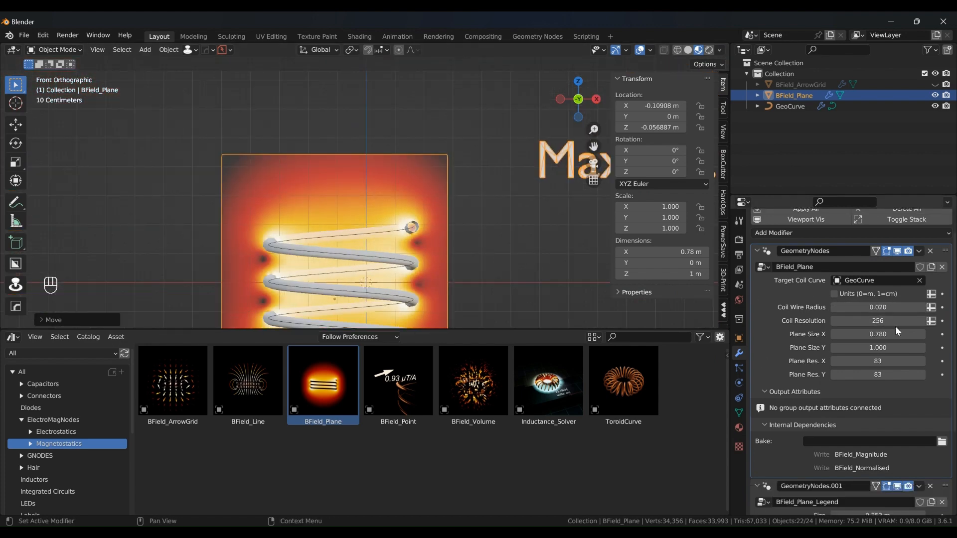
drag(897, 333, 852, 348)
Step: Move BField_Plane over the coil's upper wire end, about X 0.166 m and Z 0.171 m, and reduce its size to 0.369 by 0.169
key(g)
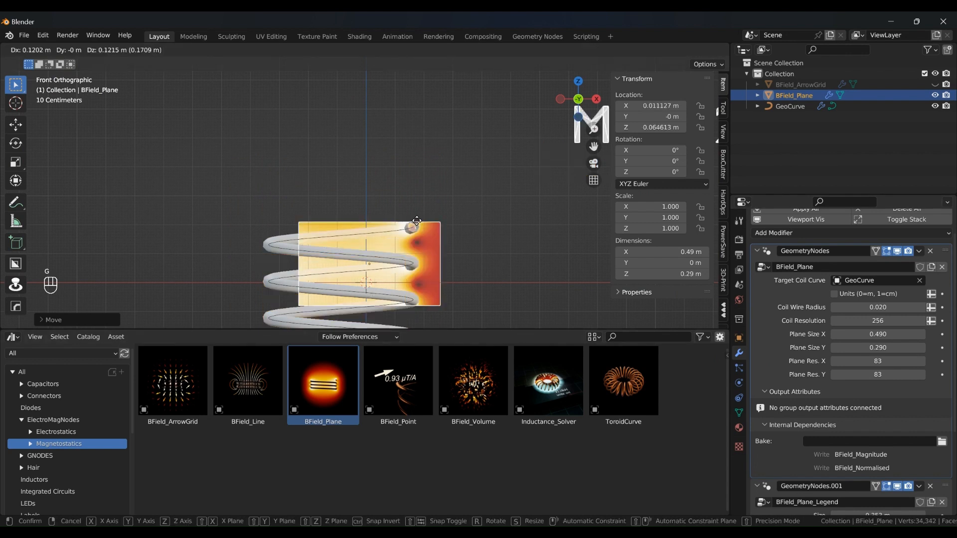
click(415, 224)
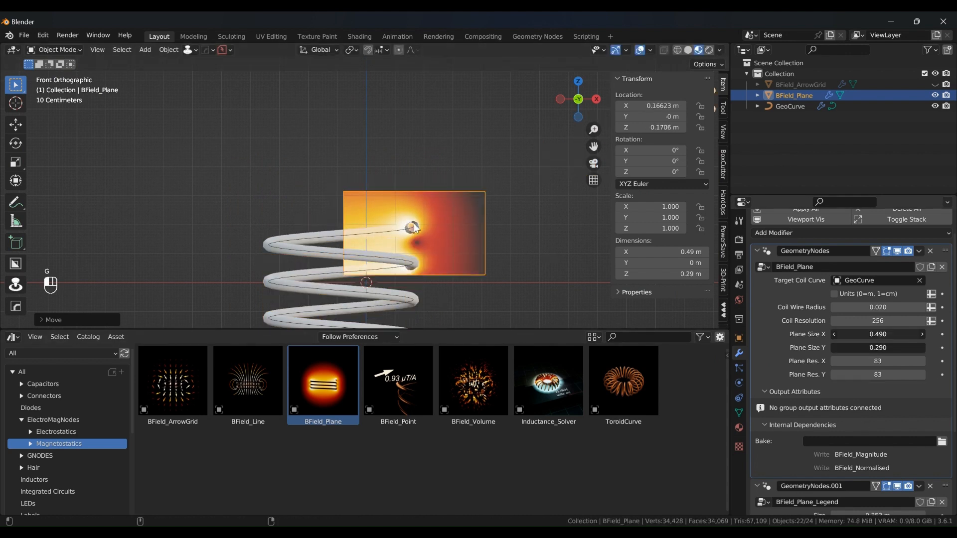
shift+drag(878, 340, 818, 341)
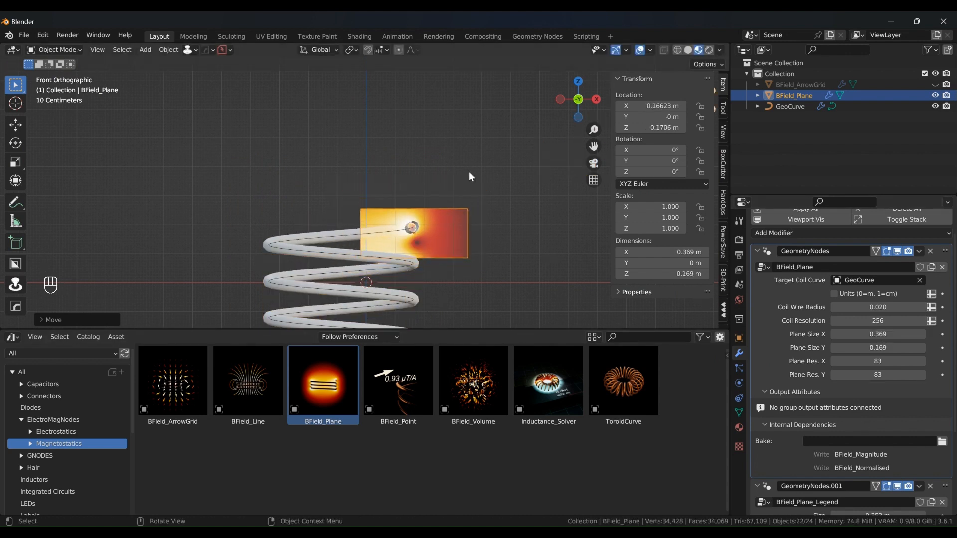
Step: Turn on the viewport wireframe overlay and inspect the plane's mesh around the coil's wire end
scroll(469, 173, up, 3)
click(650, 50)
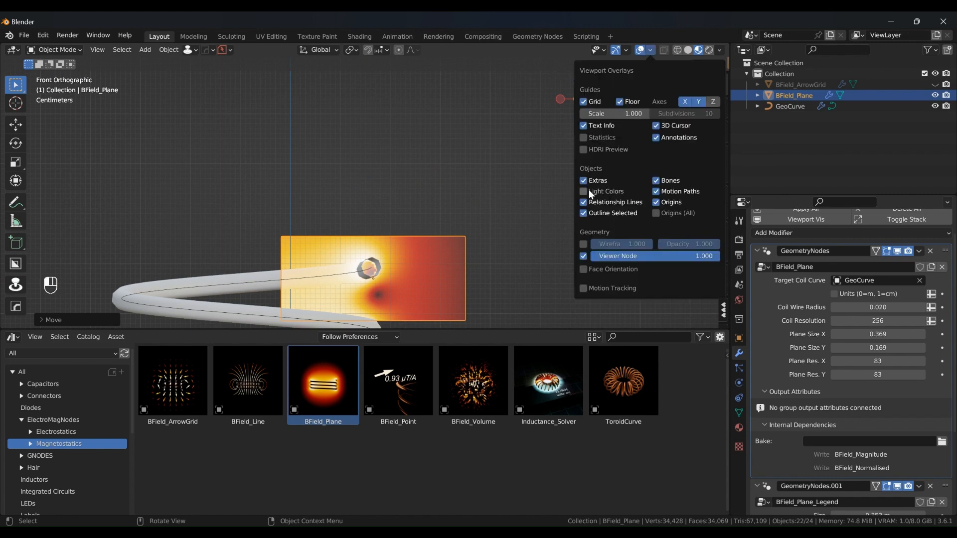
click(583, 244)
key(n)
scroll(379, 216, up, 5)
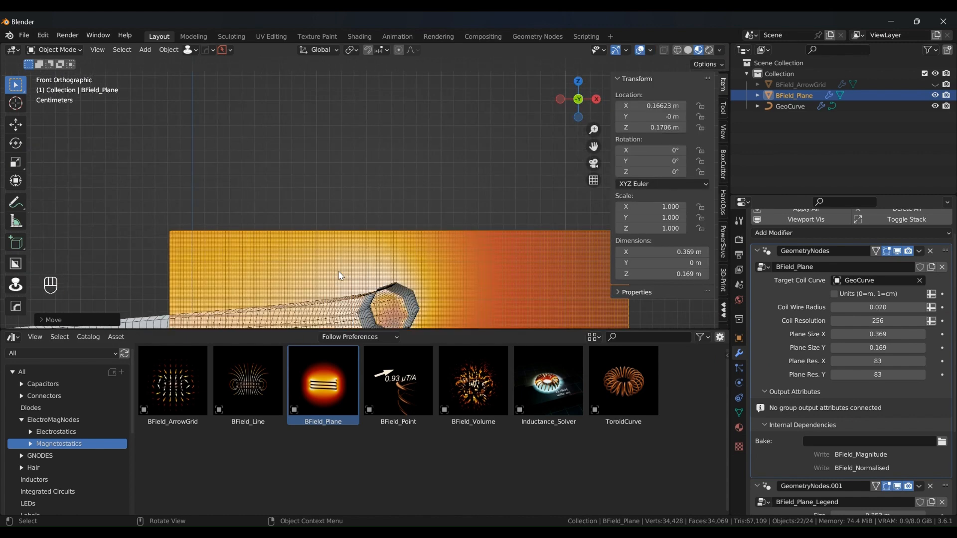
scroll(388, 208, up, 2)
scroll(363, 194, down, 3)
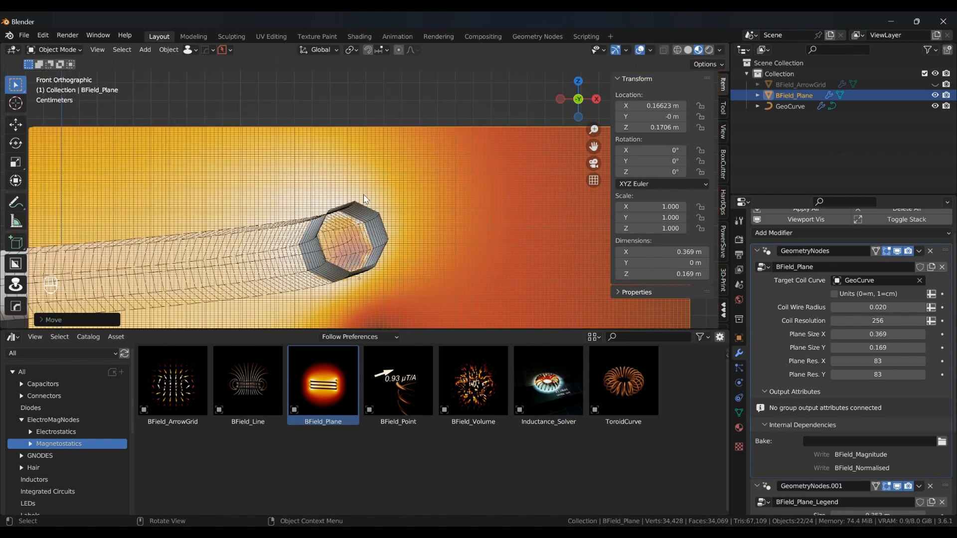
Step: Turn off the viewport's Grid overlay and inspect the plane's mesh inside the wire end
click(650, 50)
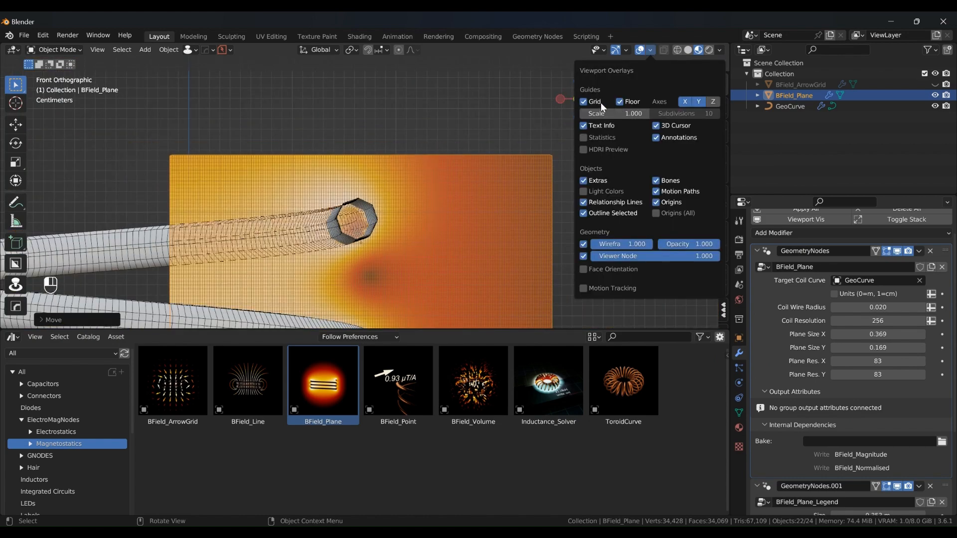
scroll(378, 139, up, 6)
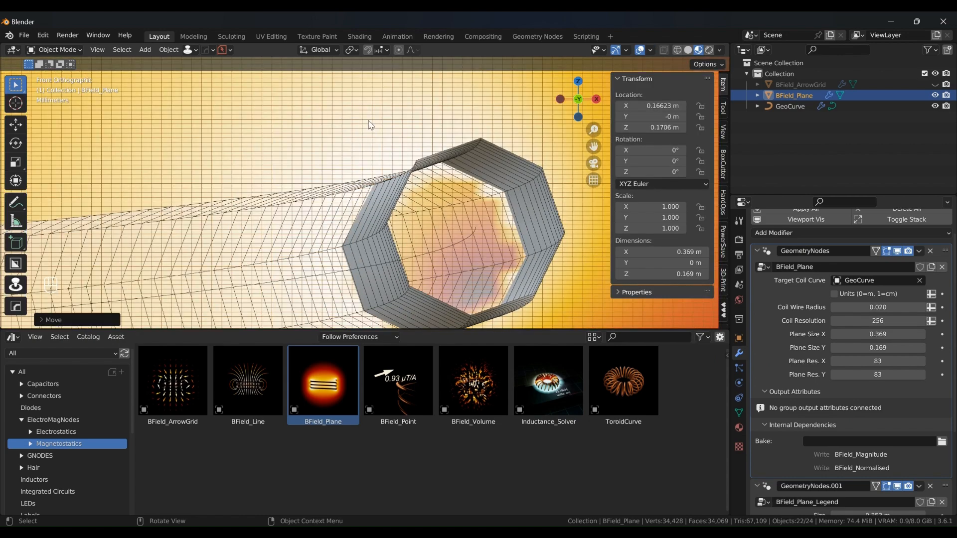
scroll(370, 125, down, 8)
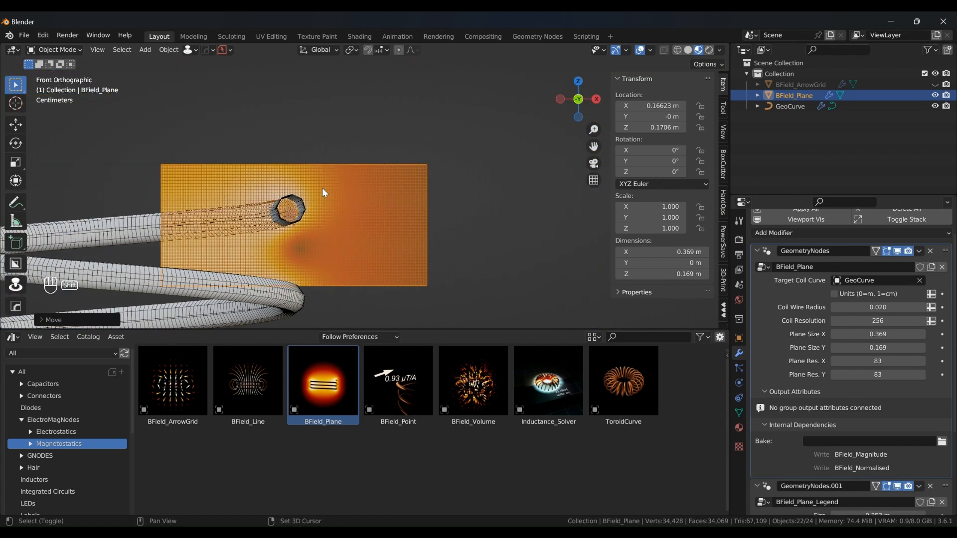
Step: Turn off the viewport's wireframe overlay
scroll(324, 193, down, 6)
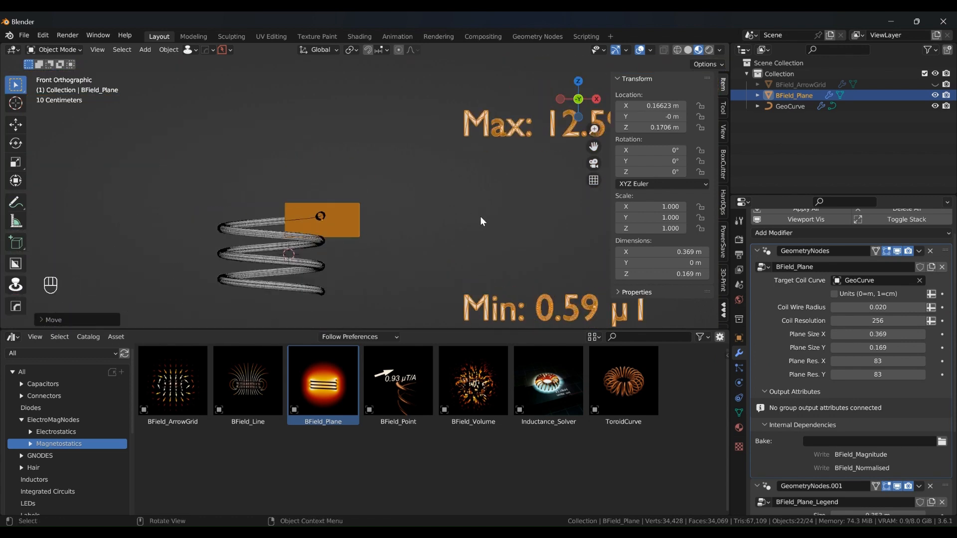
scroll(454, 213, down, 1)
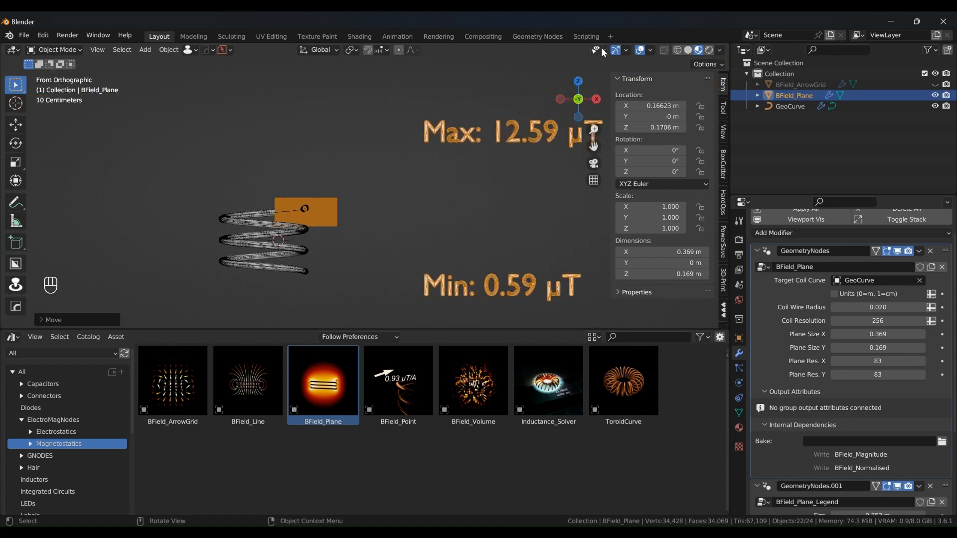
click(627, 49)
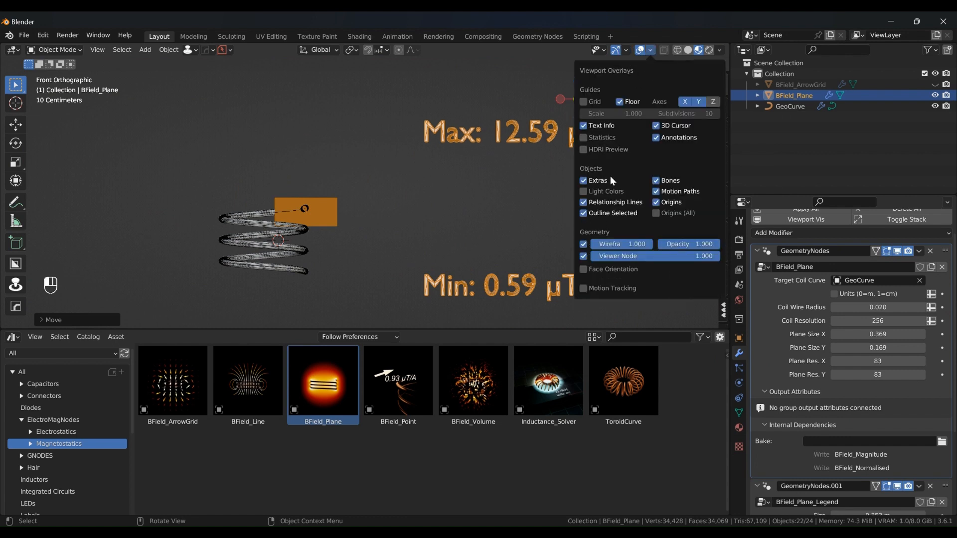
key(alt+v)
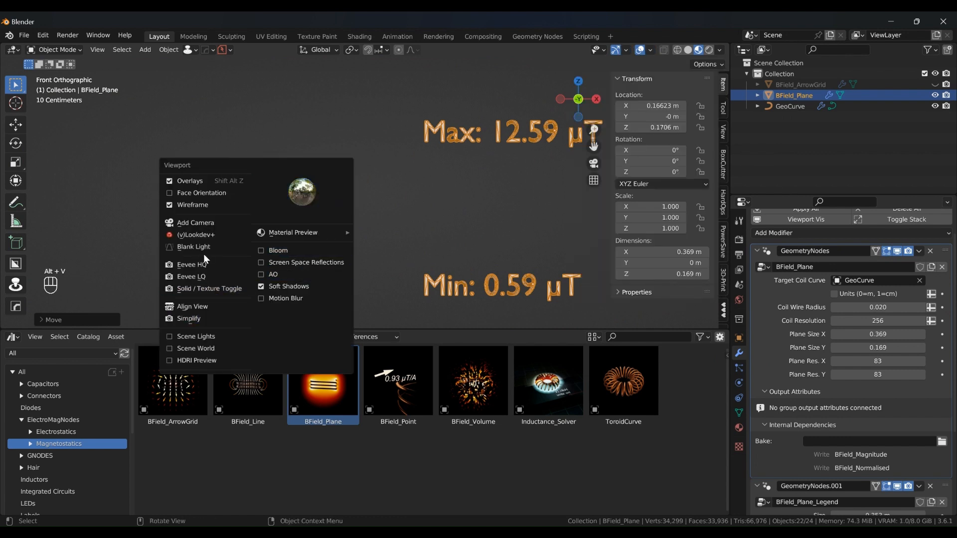
scroll(498, 197, up, 2)
scroll(480, 197, down, 2)
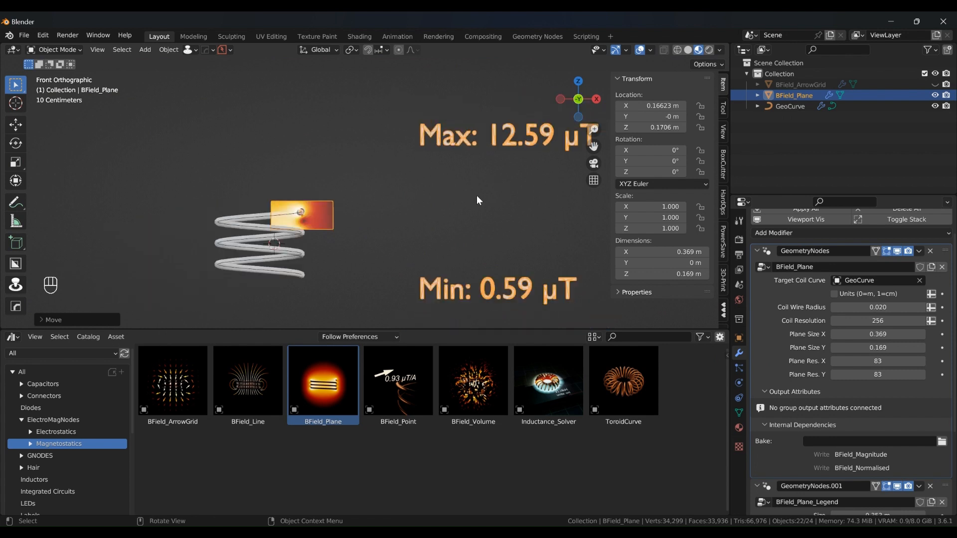
Step: Move BField_Plane to about X 0.121 m and Z 0.155 m, over the coil's upper wire end
shift+middle_drag(446, 202, 406, 223)
scroll(379, 218, up, 1)
scroll(379, 218, down, 2)
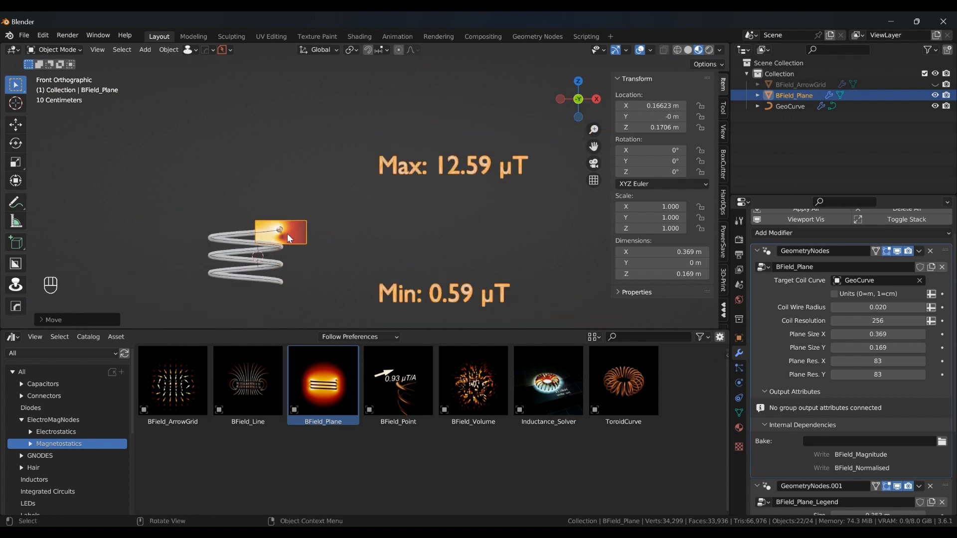
key(g)
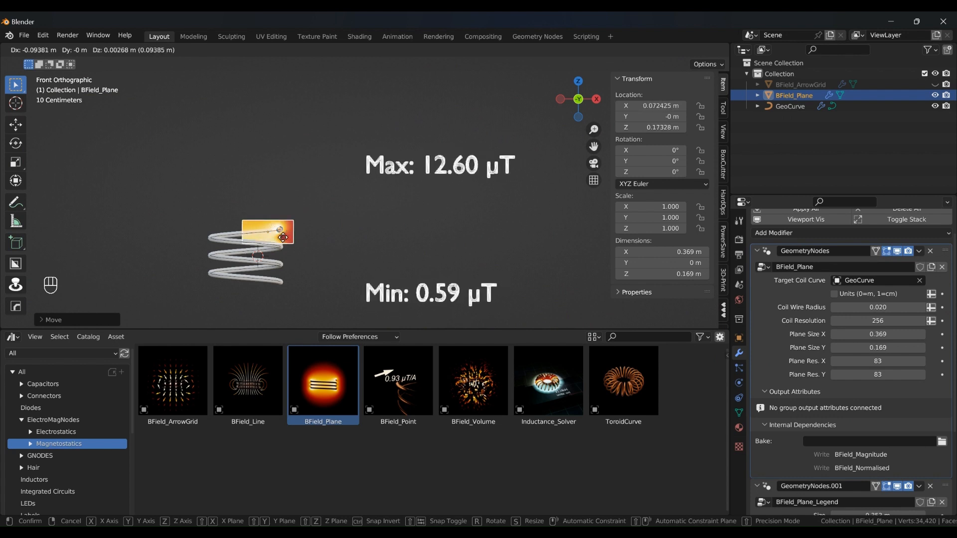
click(389, 267)
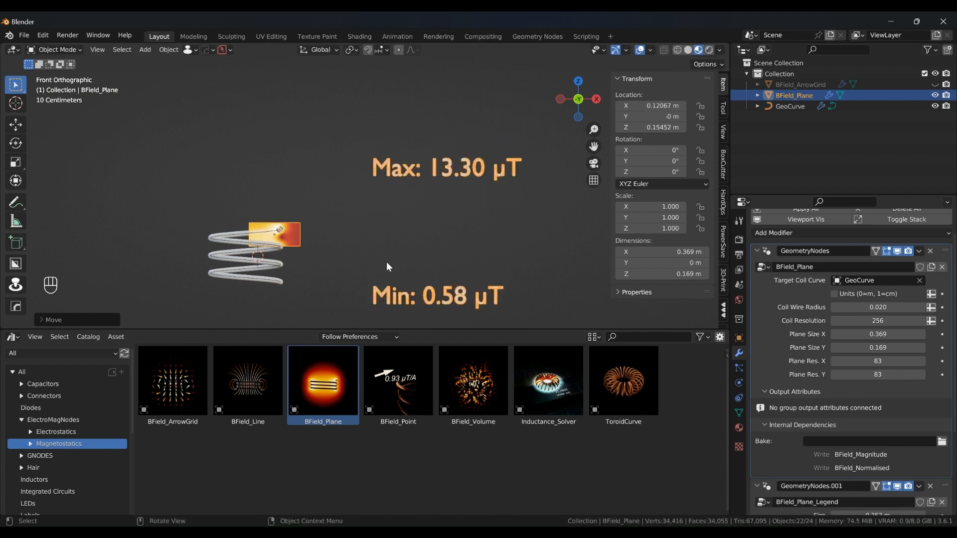
Step: Set both Plane Res. X and Plane Res. Y of BField_Plane to 200
click(883, 362)
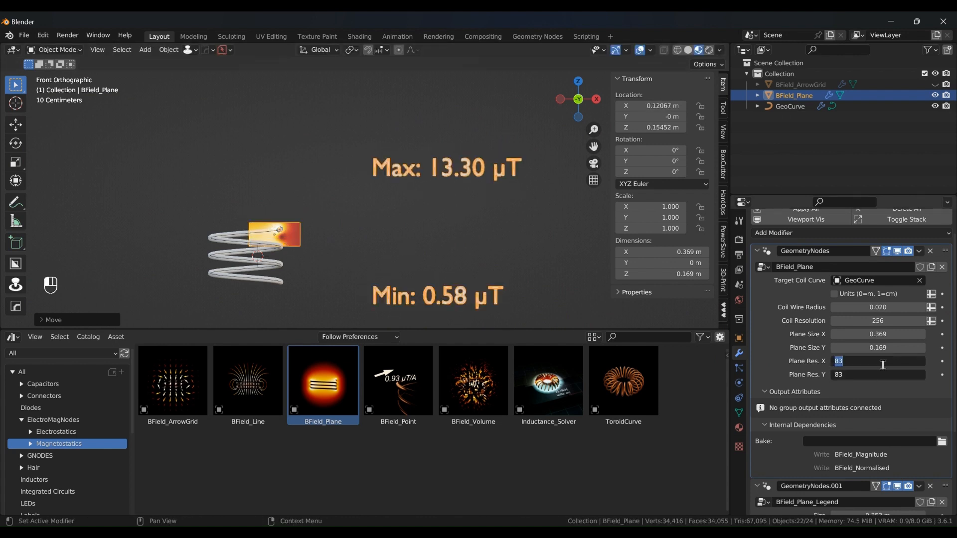
text(200)
key(Return)
Step: Move BField_Plane slightly upward around the coil's upper wire end
scroll(290, 239, up, 2)
scroll(289, 240, down, 1)
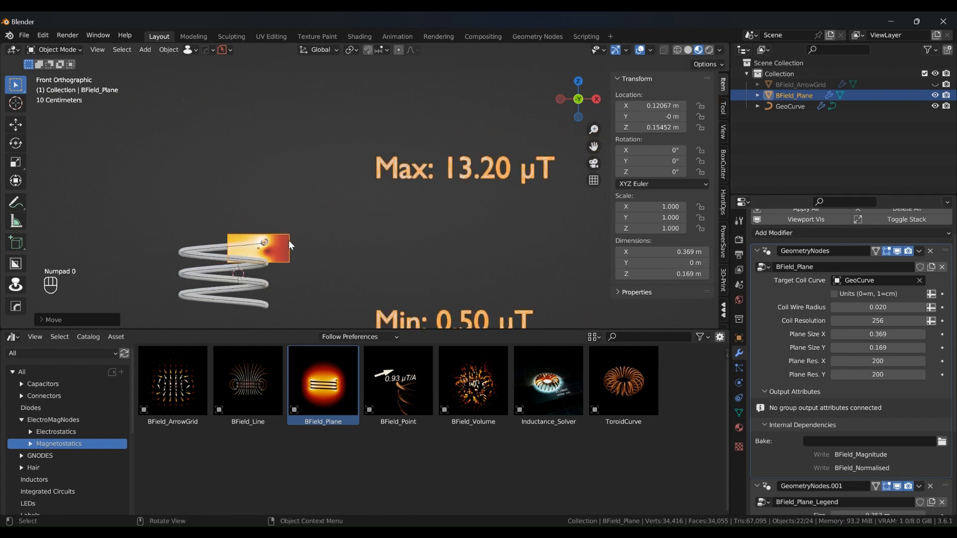
key(g)
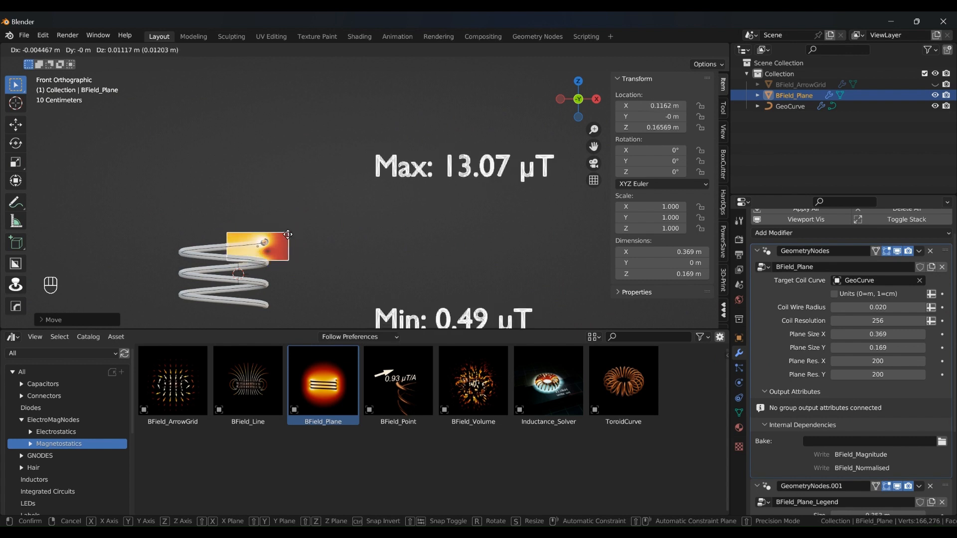
click(288, 231)
scroll(288, 233, up, 2)
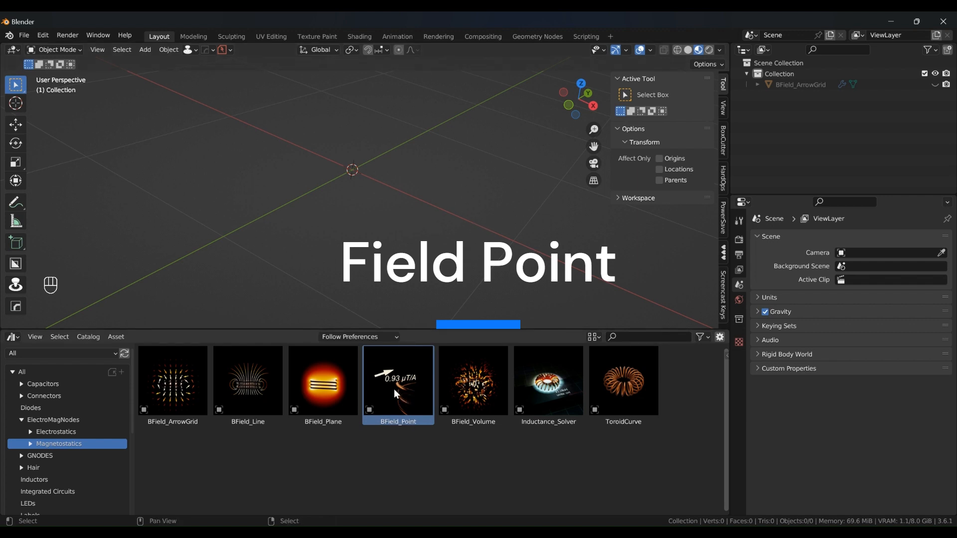
Step: Add the BField_Point asset to the scene and clear the location of both the field point and its coil
drag(408, 387, 348, 167)
key(KP_1)
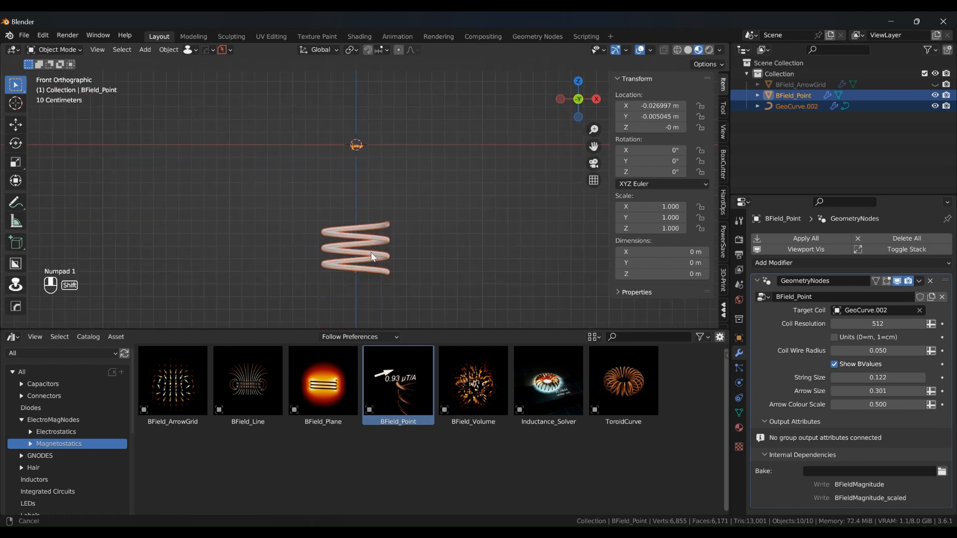
click(366, 264)
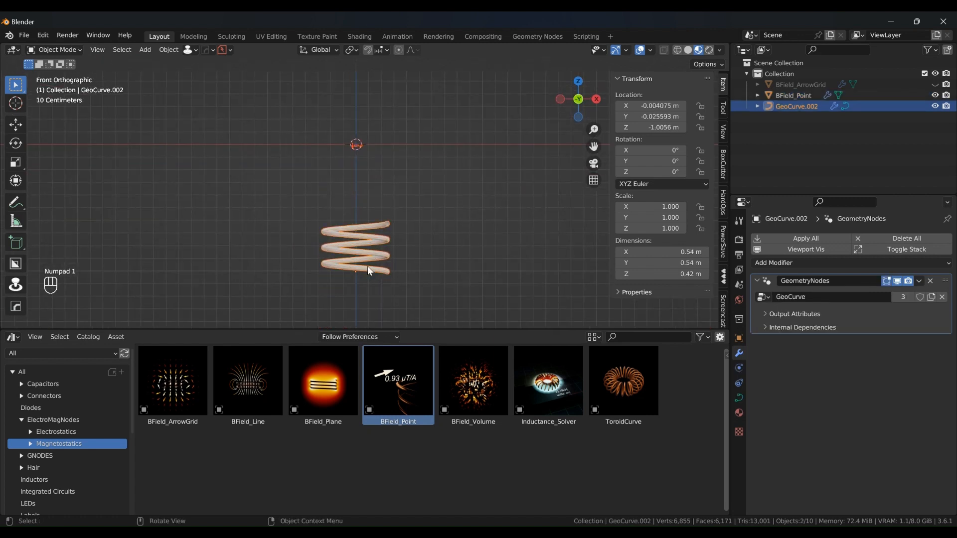
key(a)
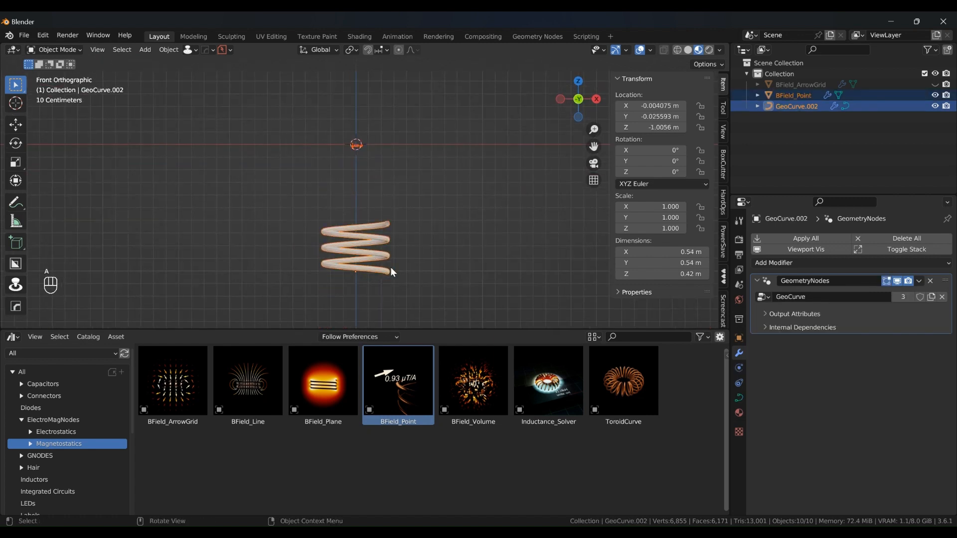
key(alt+g)
scroll(412, 169, up, 2)
shift+middle_drag(412, 169, 327, 227)
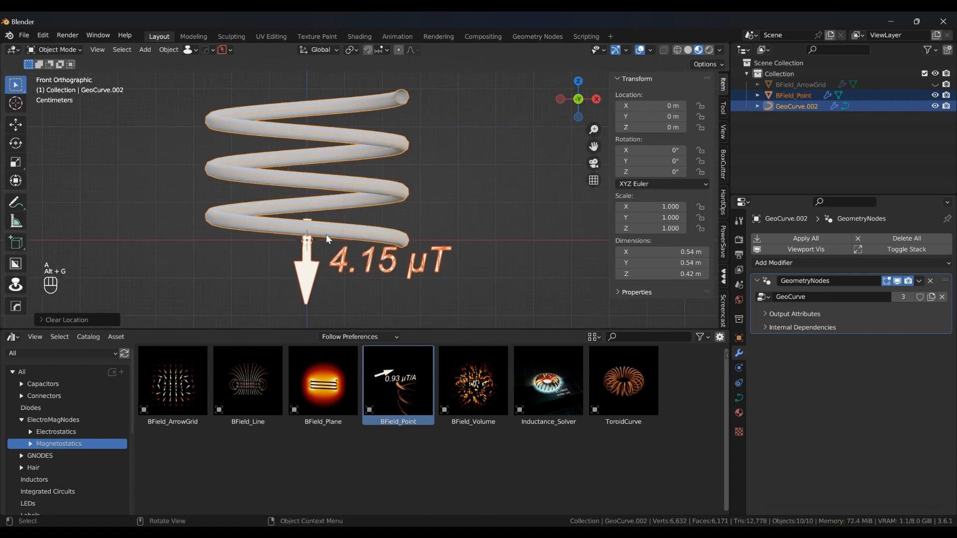
Step: Move BField_Point around the coil and place it above the upper wire end, about X 0.221 m and Z 0.474 m
click(324, 245)
click(314, 277)
key(g)
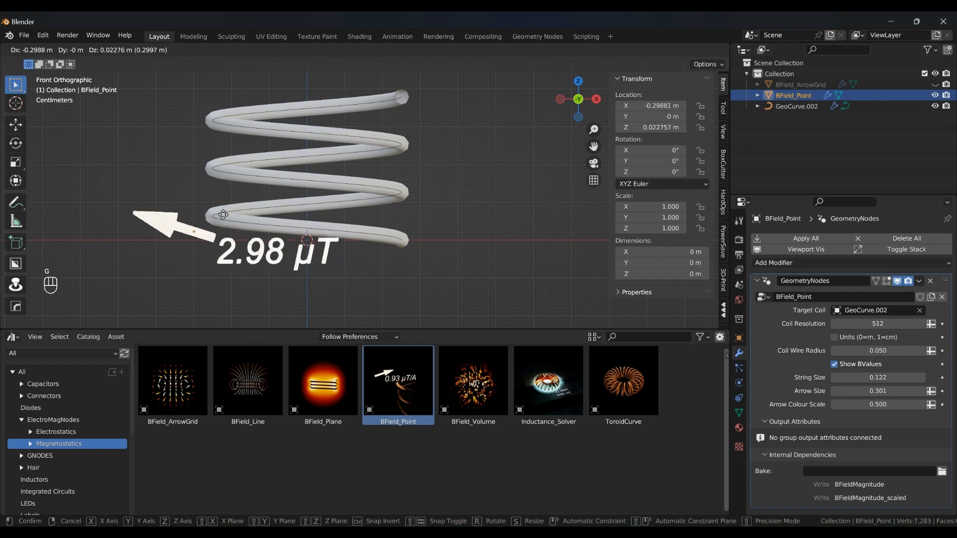
click(222, 115)
shift+middle_drag(220, 114, 226, 181)
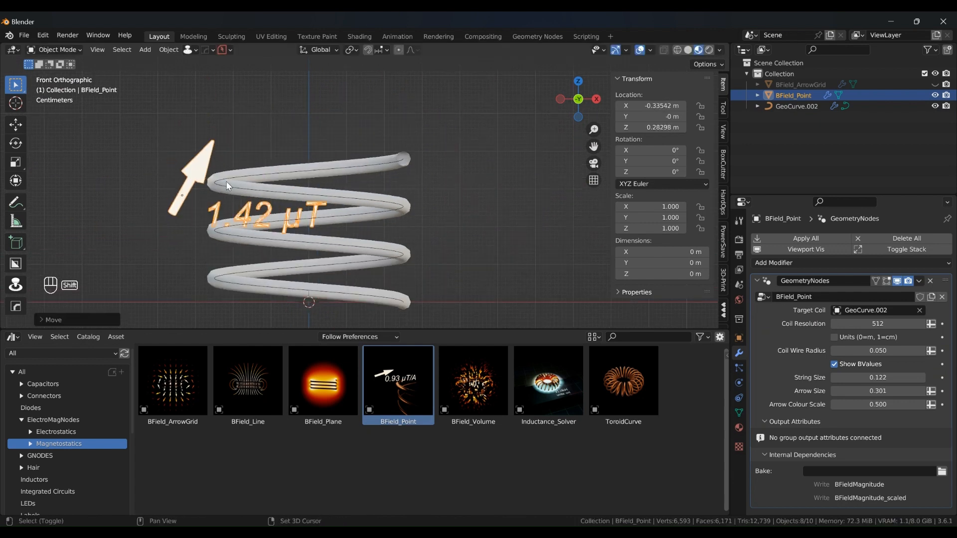
key(g)
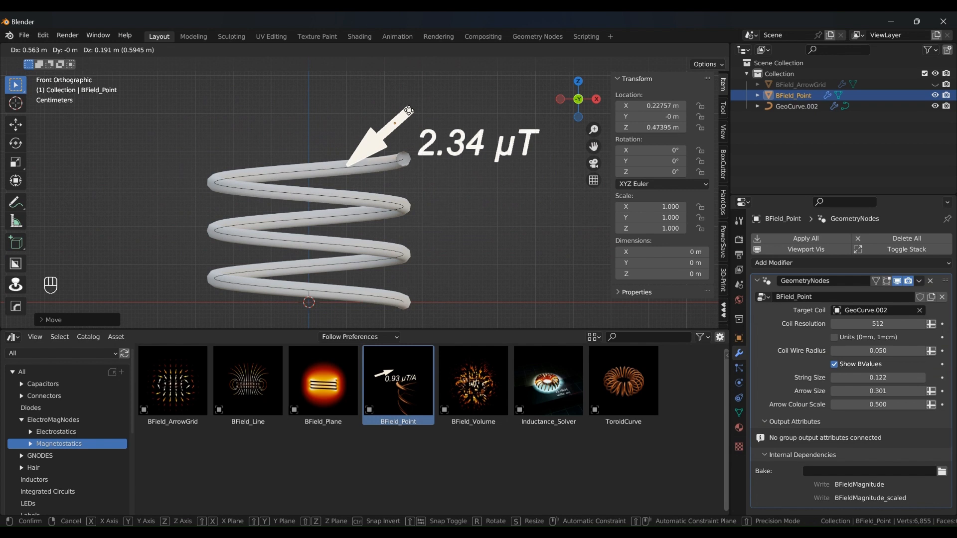
click(404, 110)
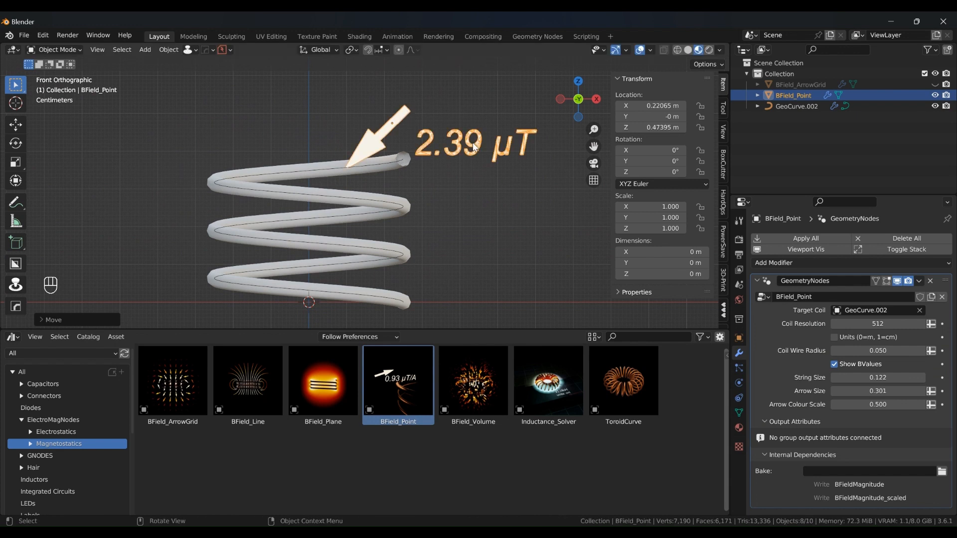
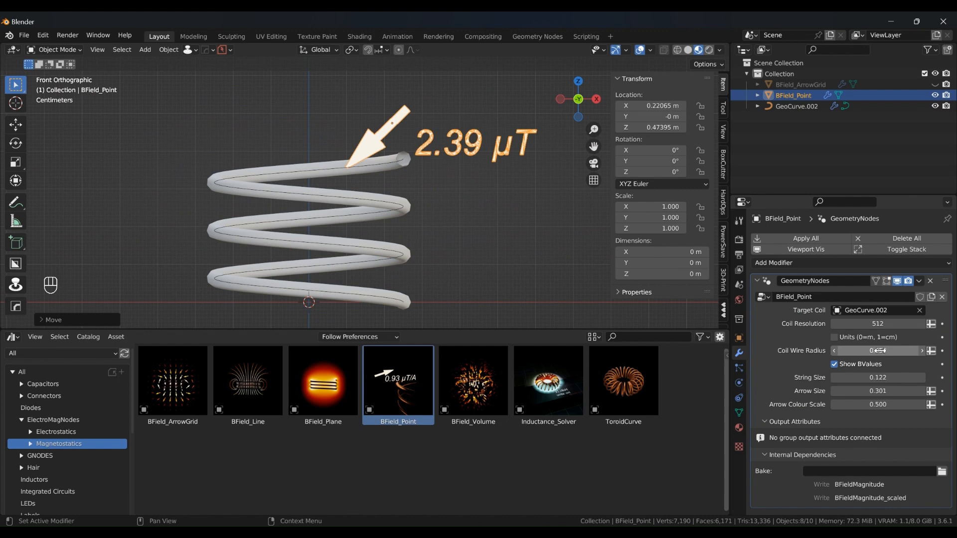
Step: Open GeoCurve.002's node tree in the Geometry Node Editor and examine the Curve Circle node's radius
click(400, 201)
click(21, 341)
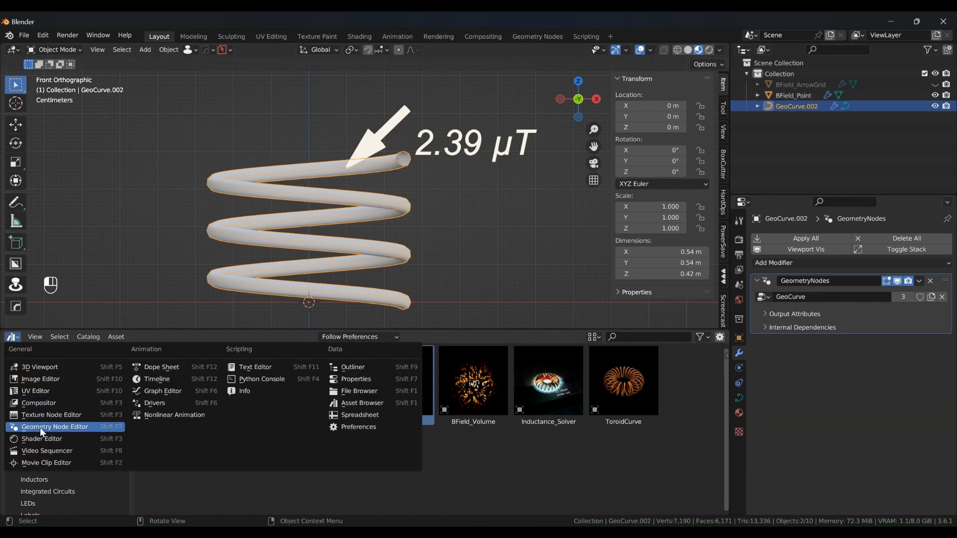
click(41, 429)
middle_drag(377, 423, 199, 455)
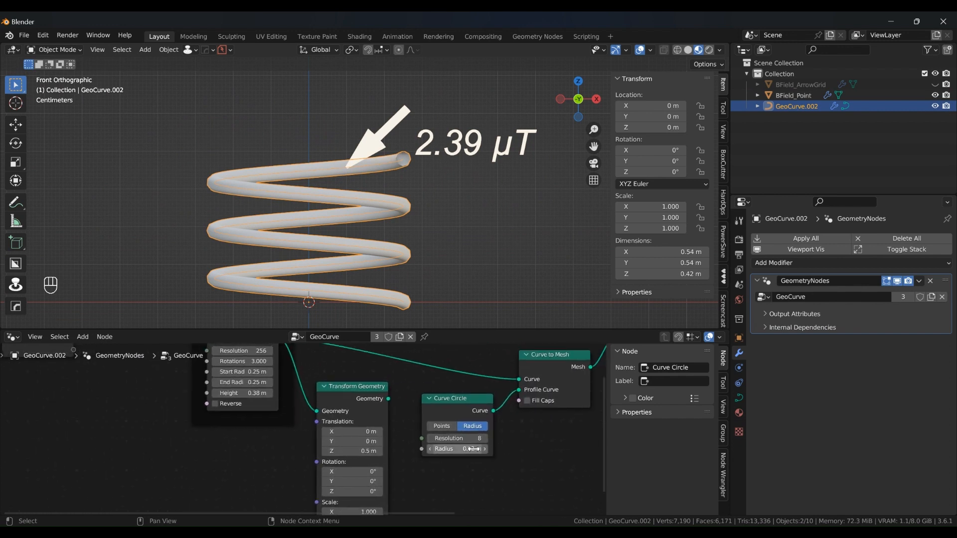
Step: Set BField_Point's Coil Wire Radius to 0.02
click(470, 148)
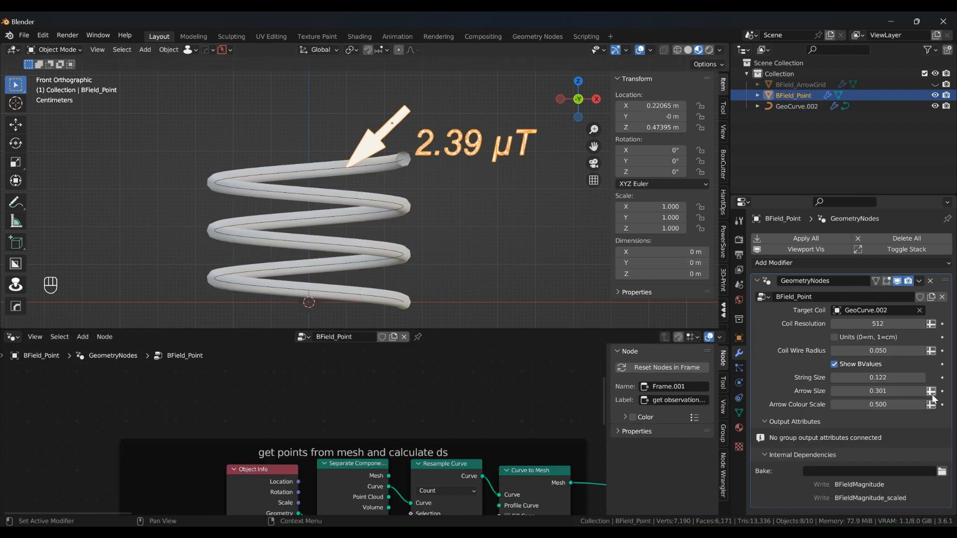
click(879, 348)
text(0.02)
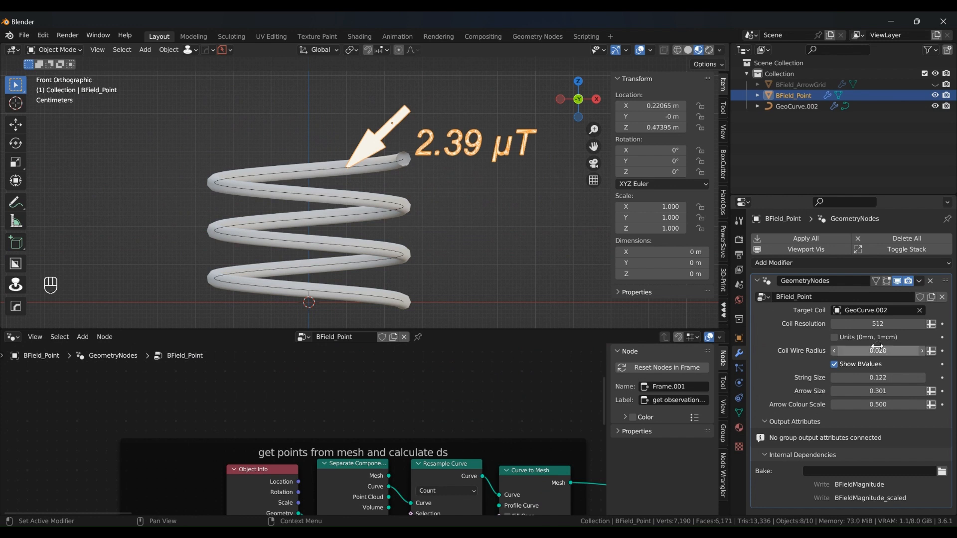
key(Return)
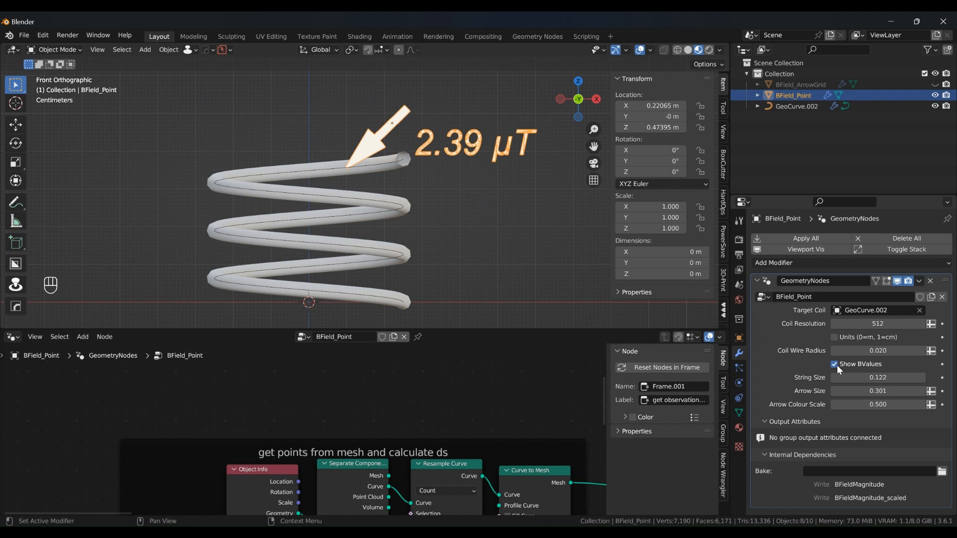
Step: Try a String Size of 0.202 on BField_Point, undo it, and try changing the Arrow Size
drag(860, 377, 387, 256)
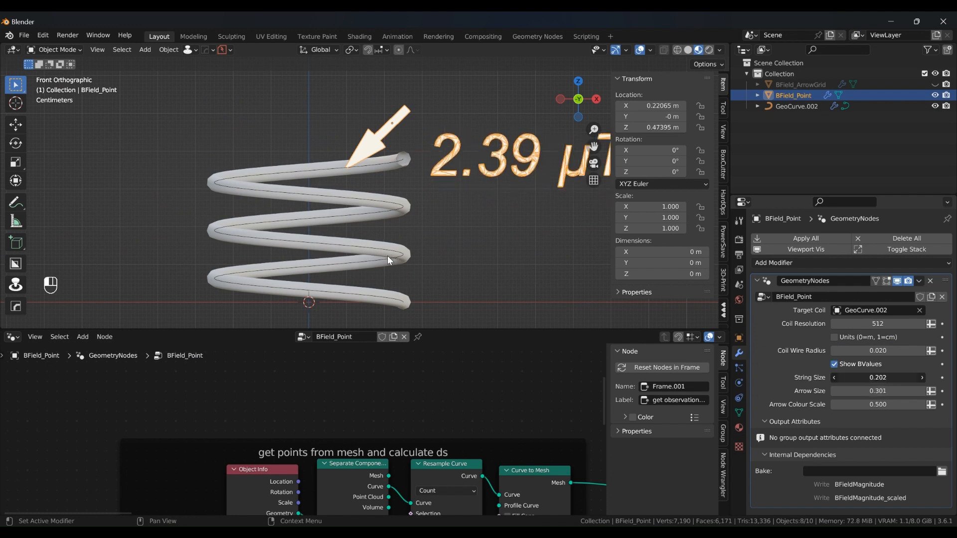
key(ctrl+z)
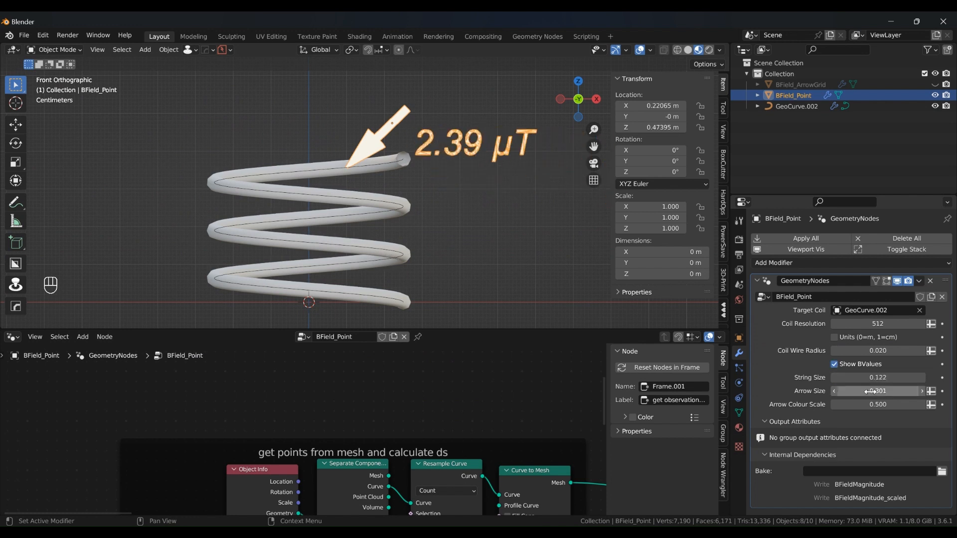
drag(873, 392, 406, 286)
right_click(873, 391)
right_click(406, 285)
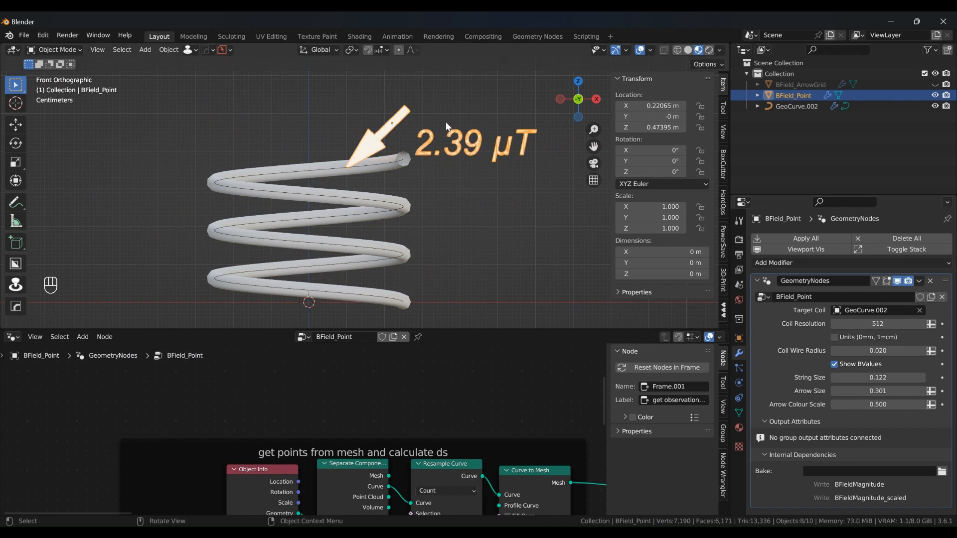
Step: Move BField_Point farther from the coil's upper wire end, to about X 0.26 m and Z 0.508 m
click(456, 168)
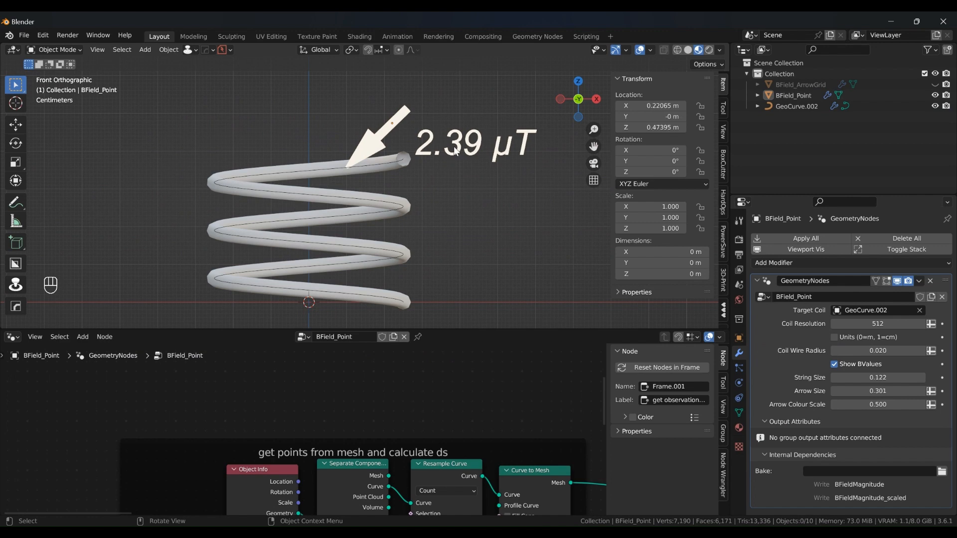
click(371, 130)
key(g)
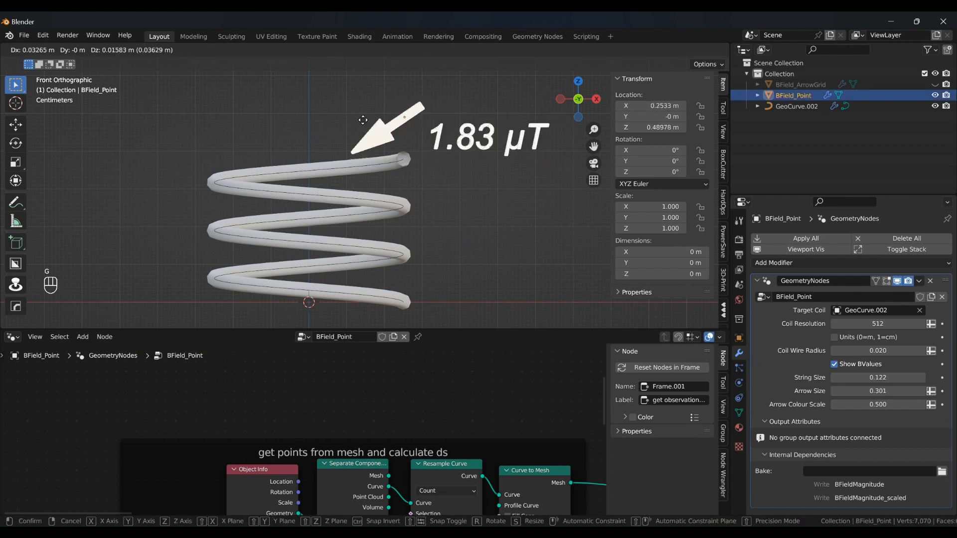
click(366, 114)
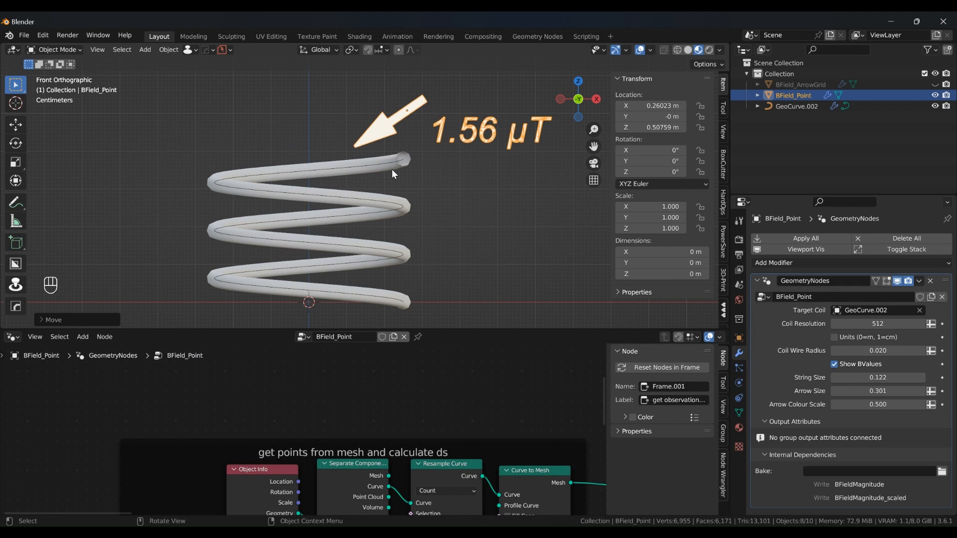
Step: Hide the coil GeoCurve.002 in the viewport
middle_drag(391, 169, 474, 220)
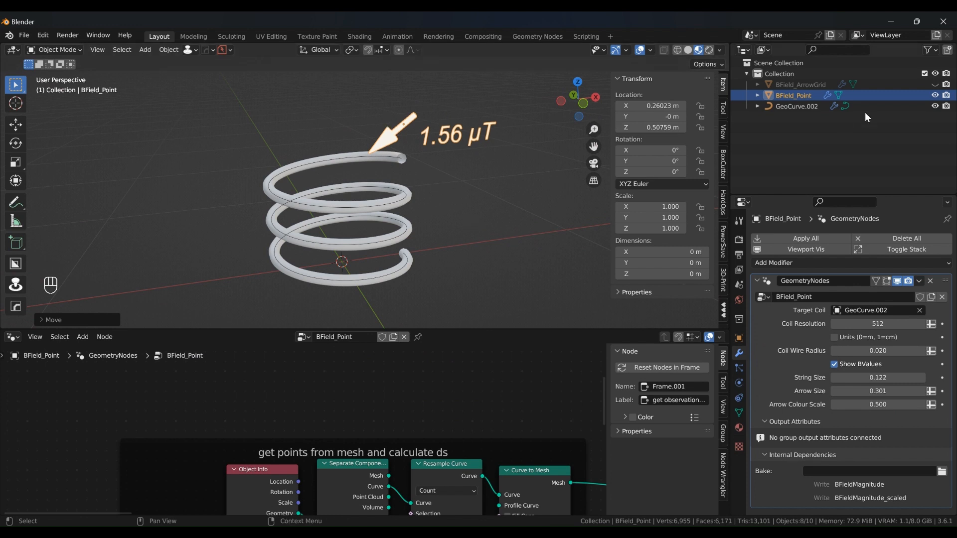
click(807, 106)
click(935, 106)
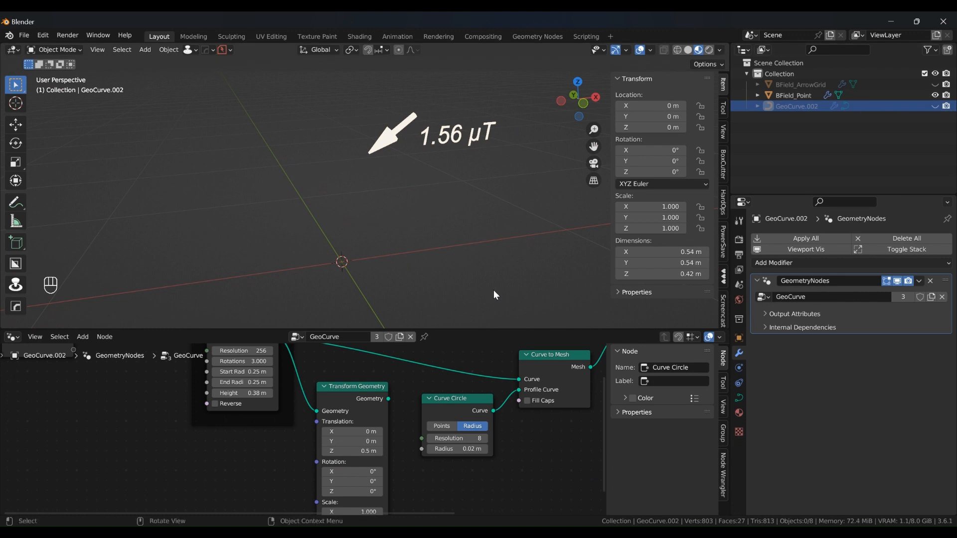
Step: Add a Bézier curve at the origin and straighten it into a 2 m line by recalculating its handles
key(shift+a)
mouse_move(475, 274)
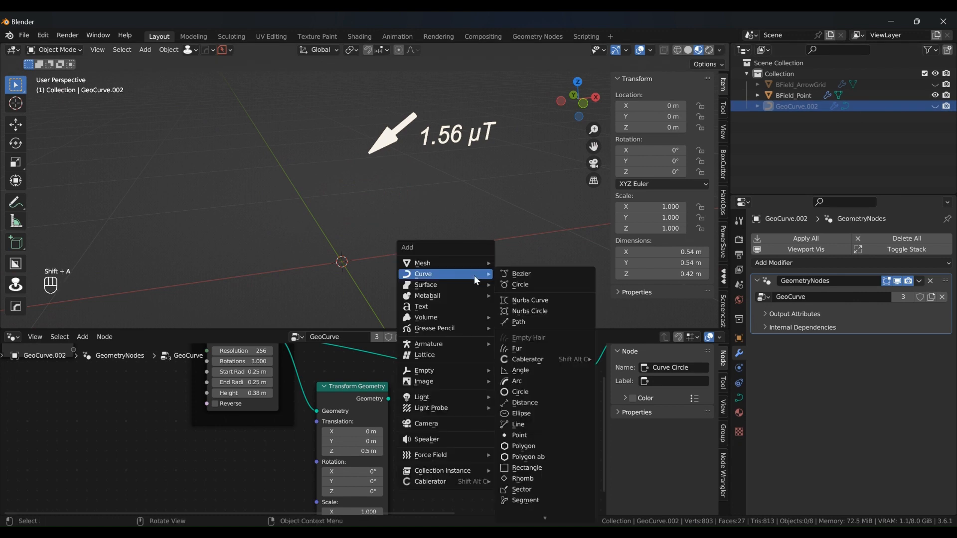
click(521, 274)
key(Tab)
scroll(483, 226, down, 1)
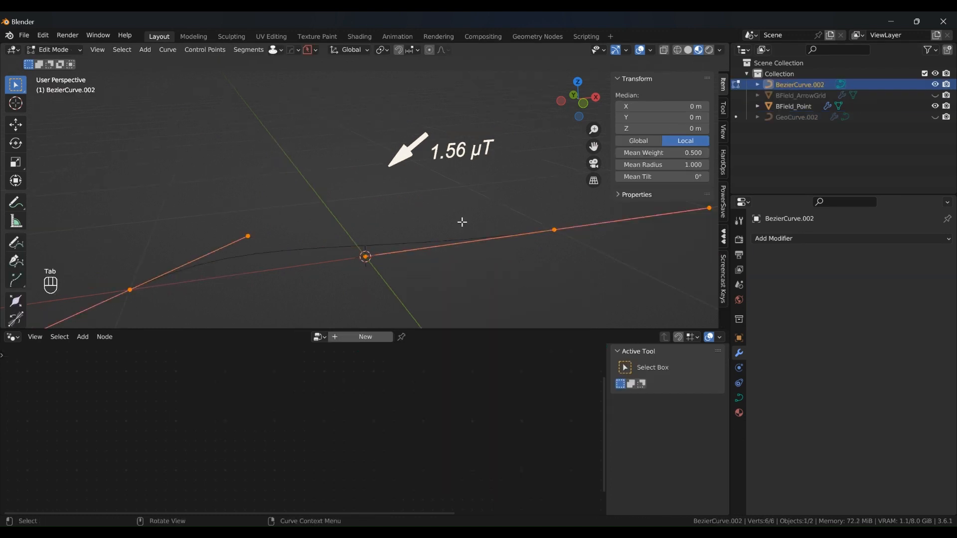
key(a)
key(shift+n)
key(Tab)
Step: Rotate the straight curve 90° about the Z axis
text(r)
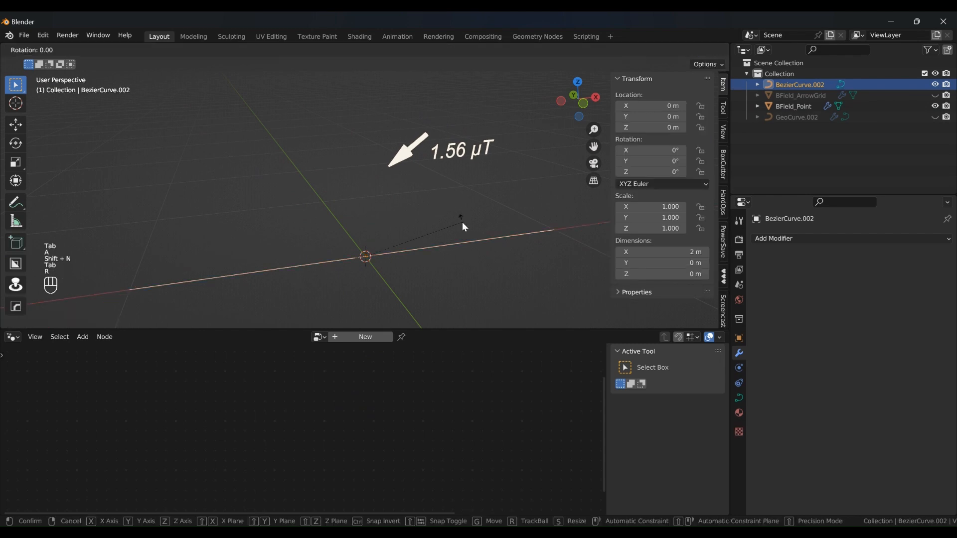
text(z90)
key(Return)
Step: Give the straight curve a Geometry Nodes modifier that uses the existing WindingViewer node group
scroll(410, 276, up, 2)
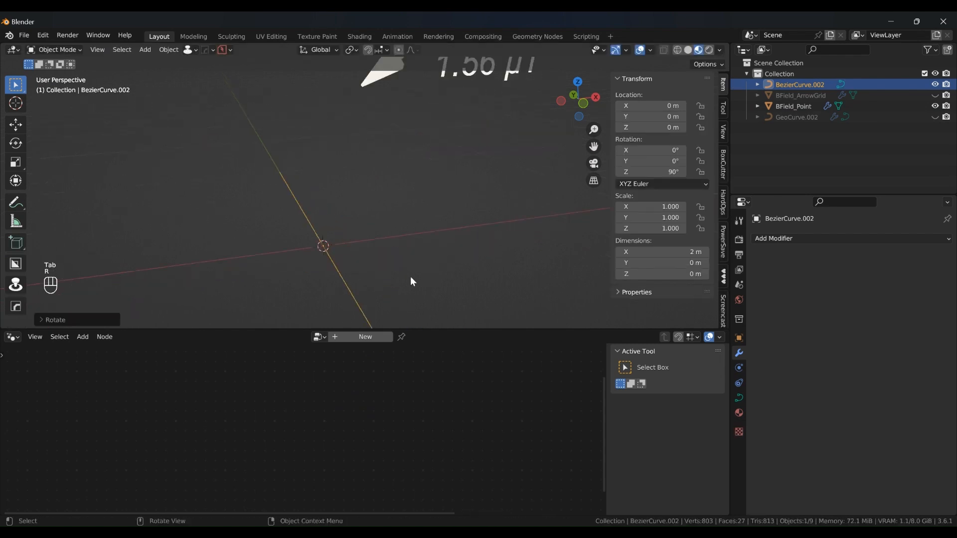
scroll(411, 277, down, 2)
shift+middle_drag(381, 279, 373, 223)
scroll(372, 223, up, 1)
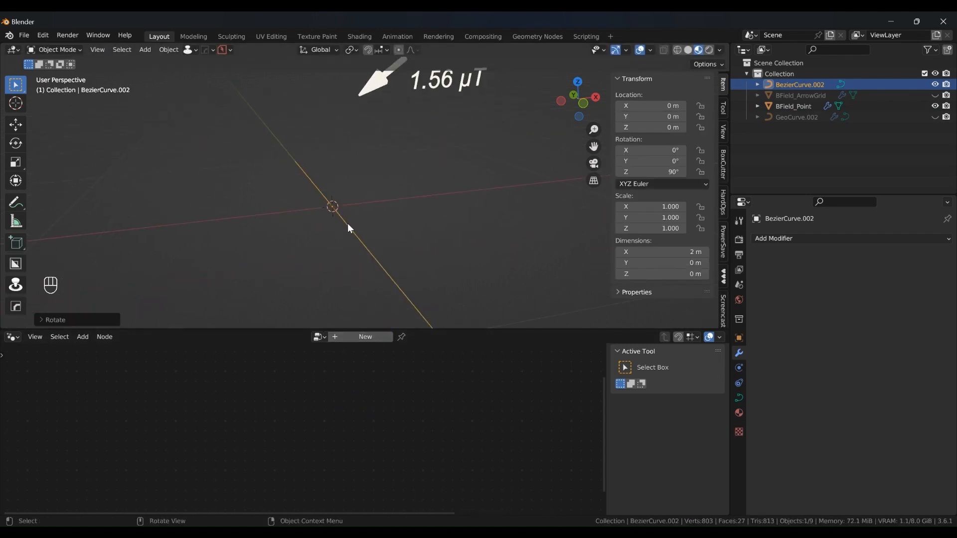
click(348, 338)
click(303, 337)
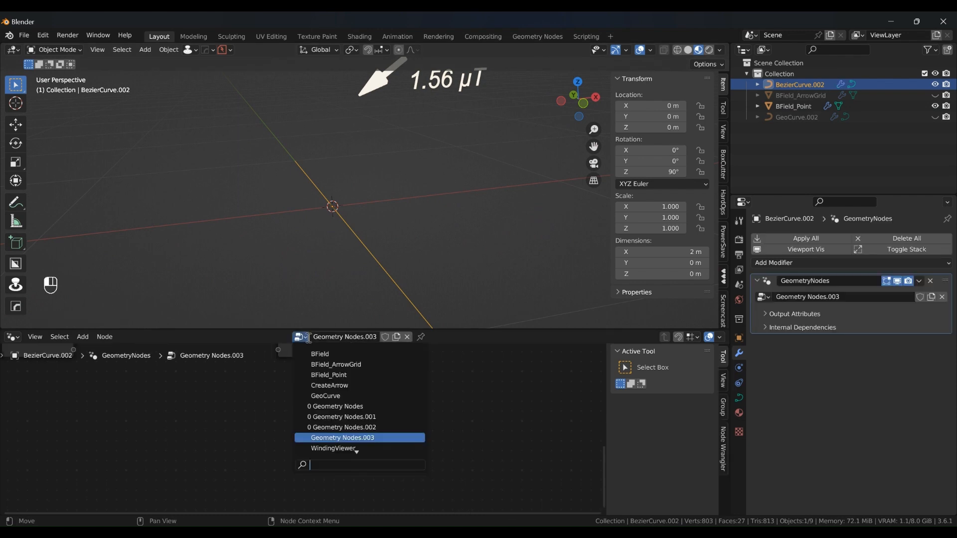
text(w)
click(335, 354)
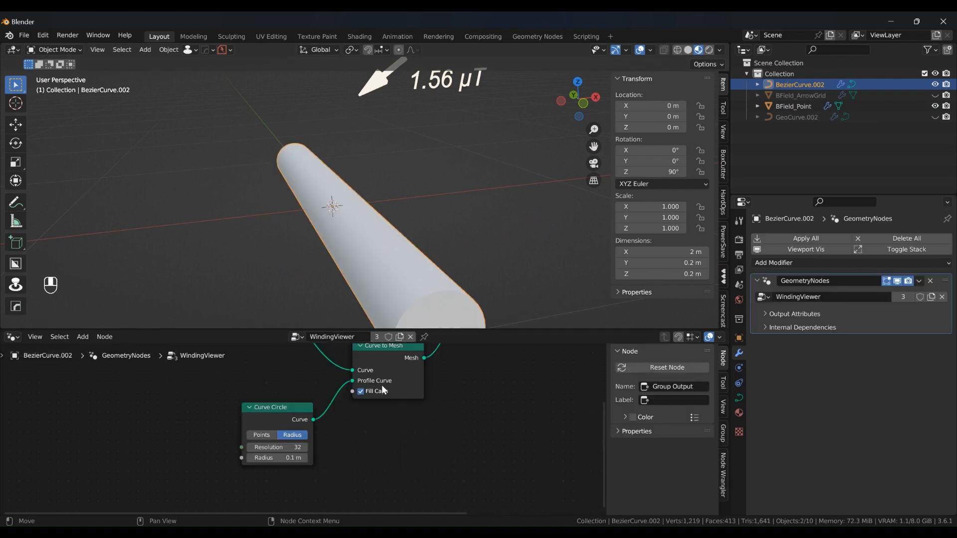
Step: Replace BField_Point's Target Coil with the straight wire BezierCurve.002
scroll(344, 414, up, 2)
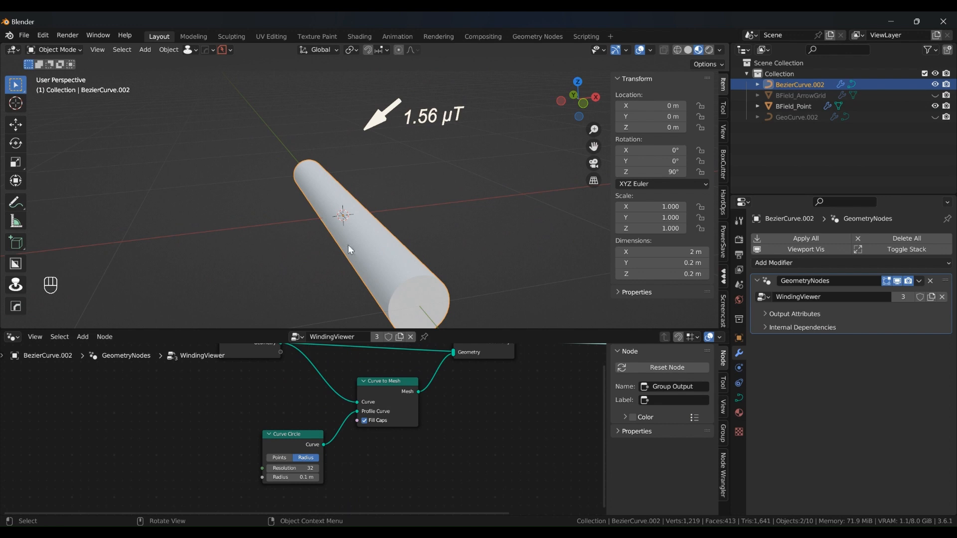
scroll(306, 471, up, 2)
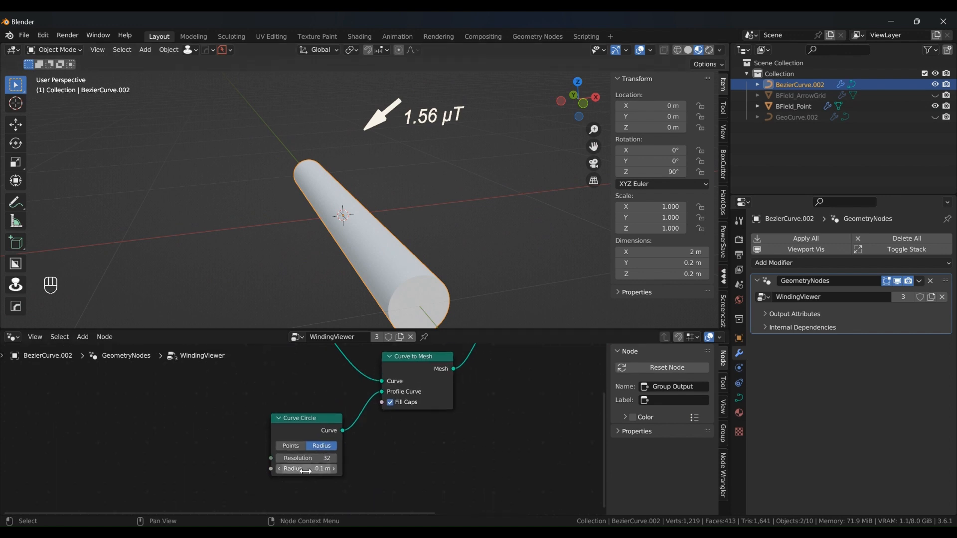
middle_drag(444, 213, 437, 213)
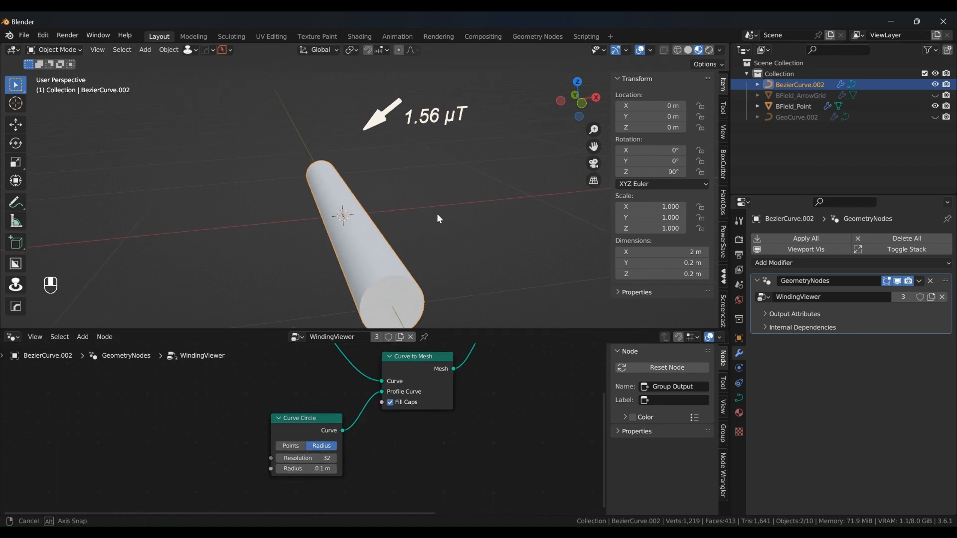
click(386, 120)
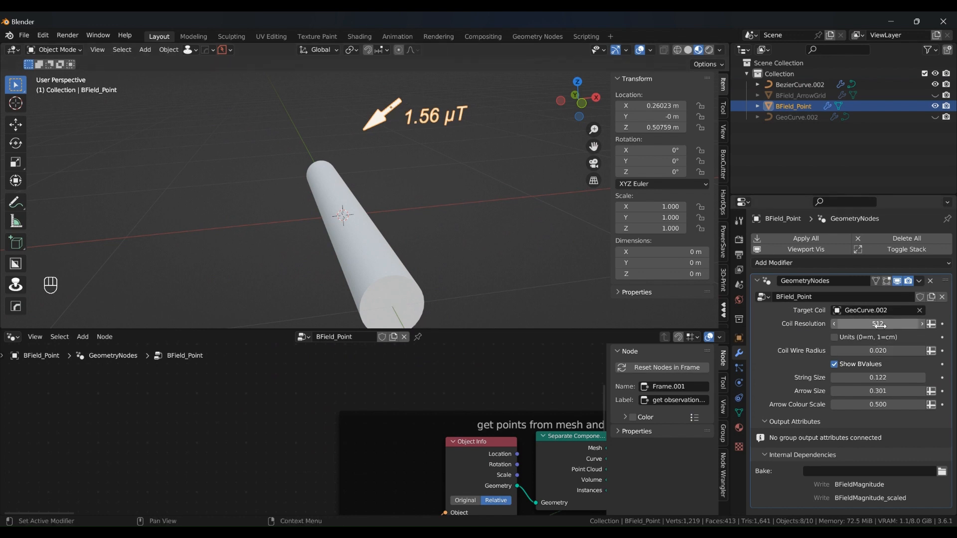
click(920, 310)
click(920, 311)
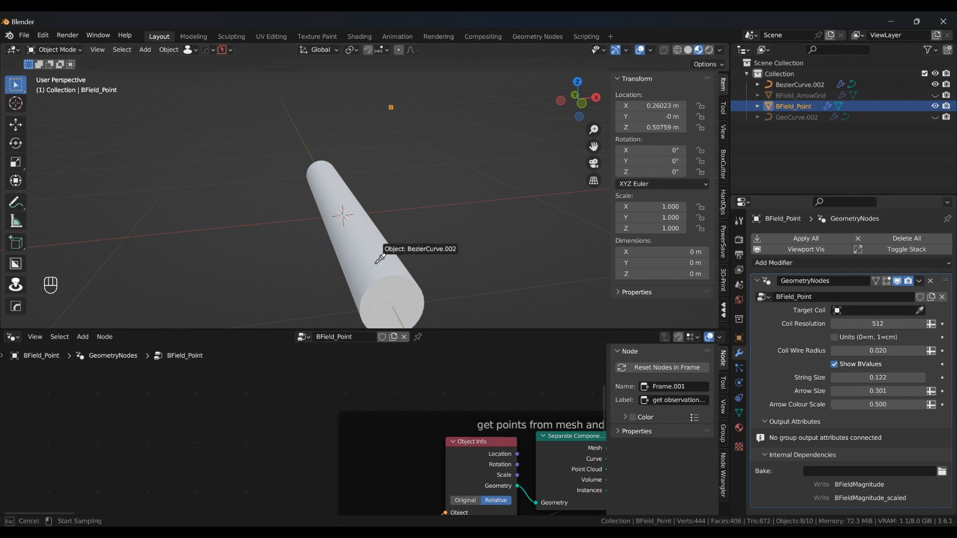
click(366, 259)
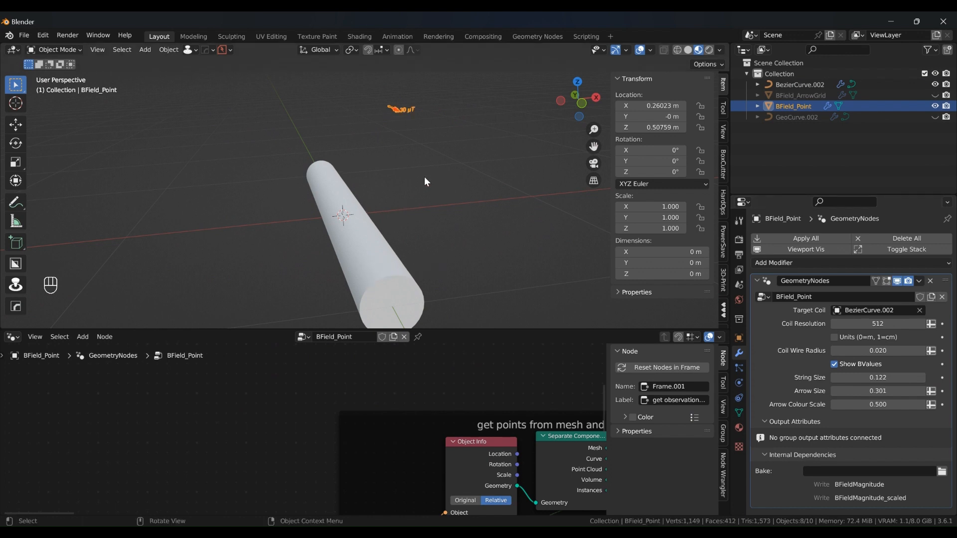
Step: In front view, move BField_Point just outside the wire's surface, to about X 0.113 m and Z 0.002 m
key(KP_1)
scroll(427, 144, up, 2)
scroll(430, 129, down, 1)
key(g)
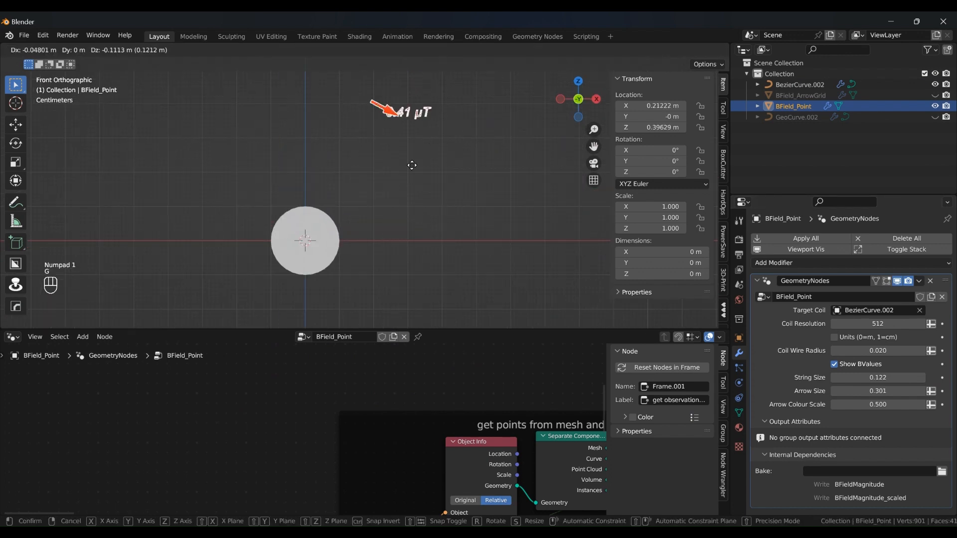
click(376, 305)
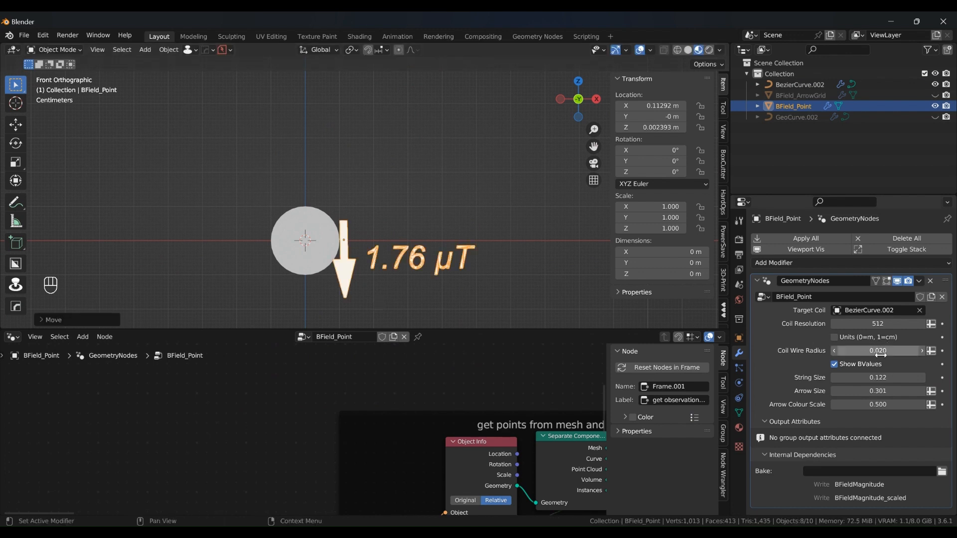
Step: Set BField_Point's Coil Wire Radius to 0.1 to match the wire's profile circle
click(301, 226)
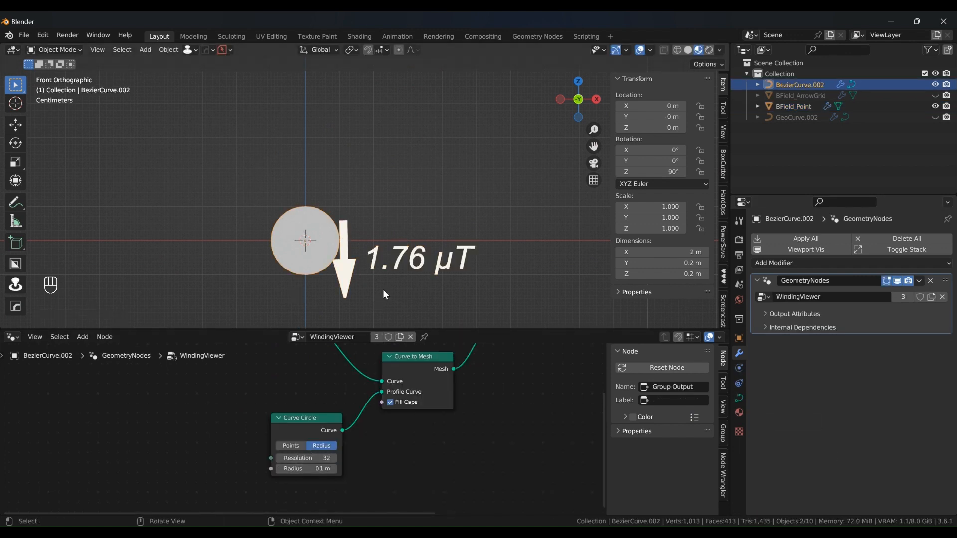
click(394, 272)
double_click(896, 351)
text(0)
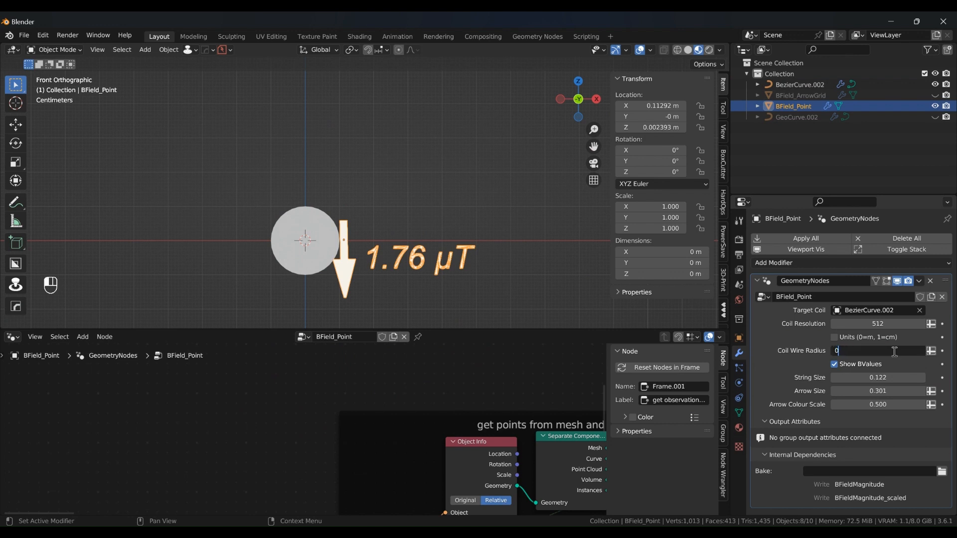
text(.1)
key(Return)
Step: Compare the wire's Curve Circle radius with BField_Point's Coil Wire Radius setting
scroll(365, 210, up, 5)
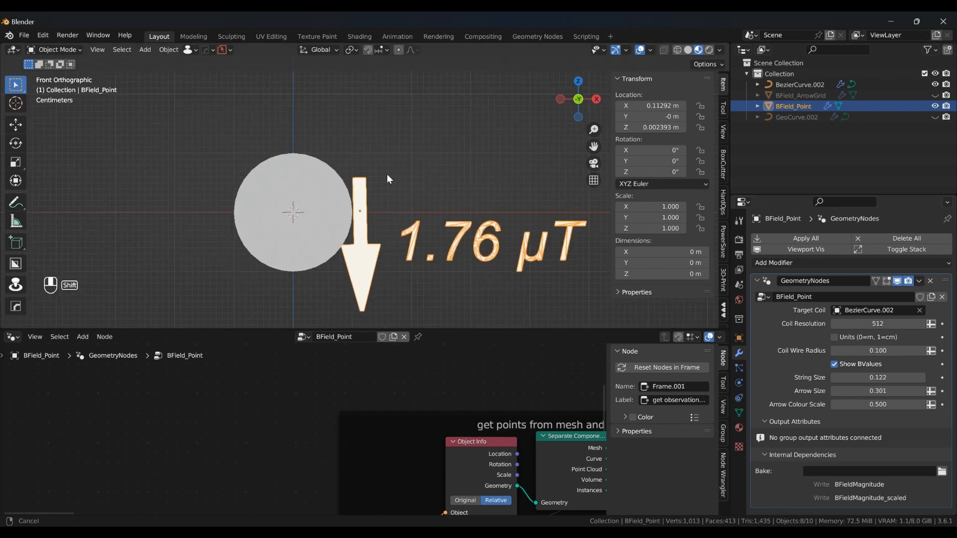
scroll(355, 216, up, 2)
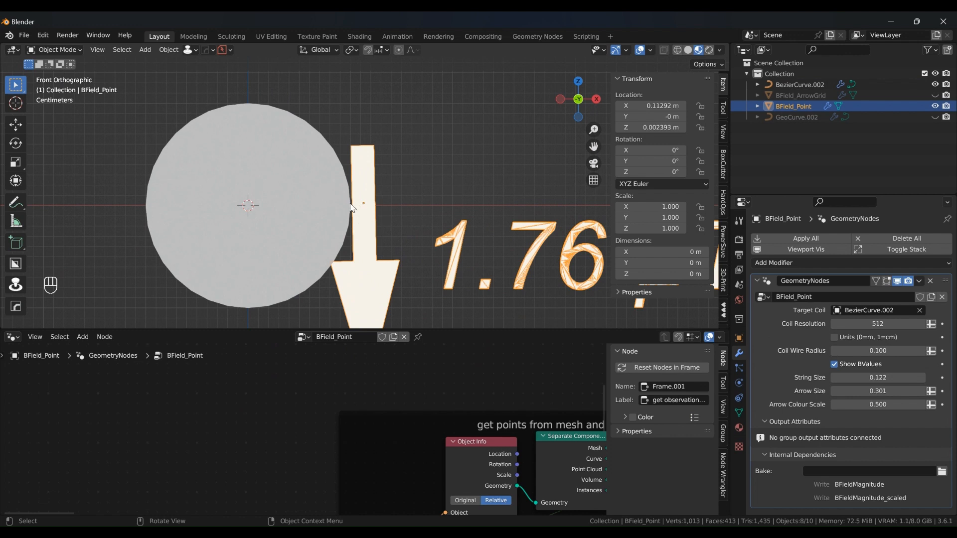
click(316, 228)
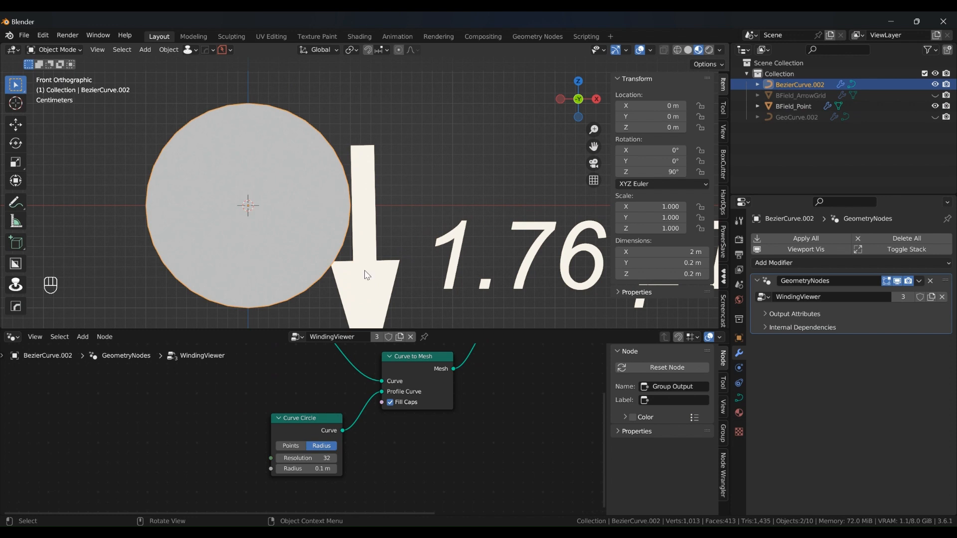
click(367, 283)
click(307, 238)
click(367, 279)
scroll(382, 233, down, 2)
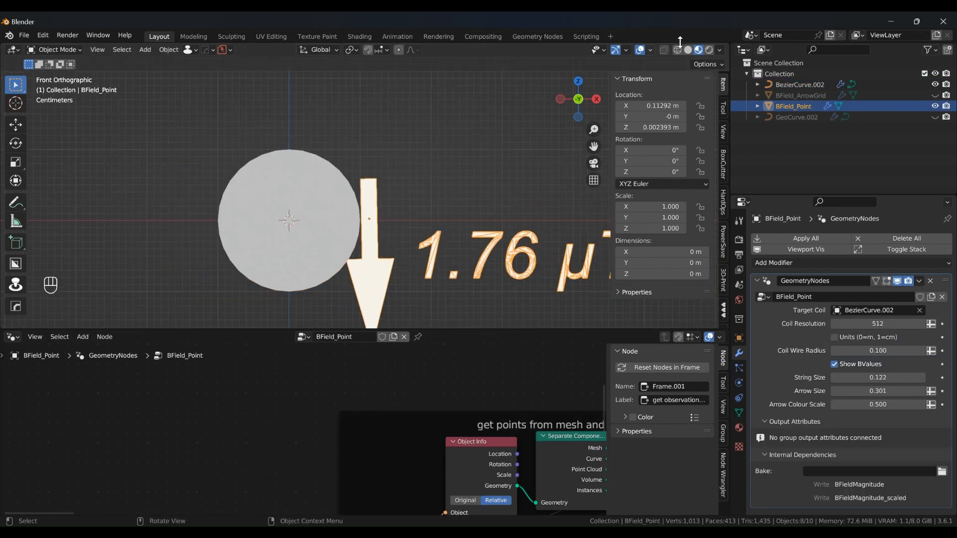
shift+middle_drag(378, 183, 343, 164)
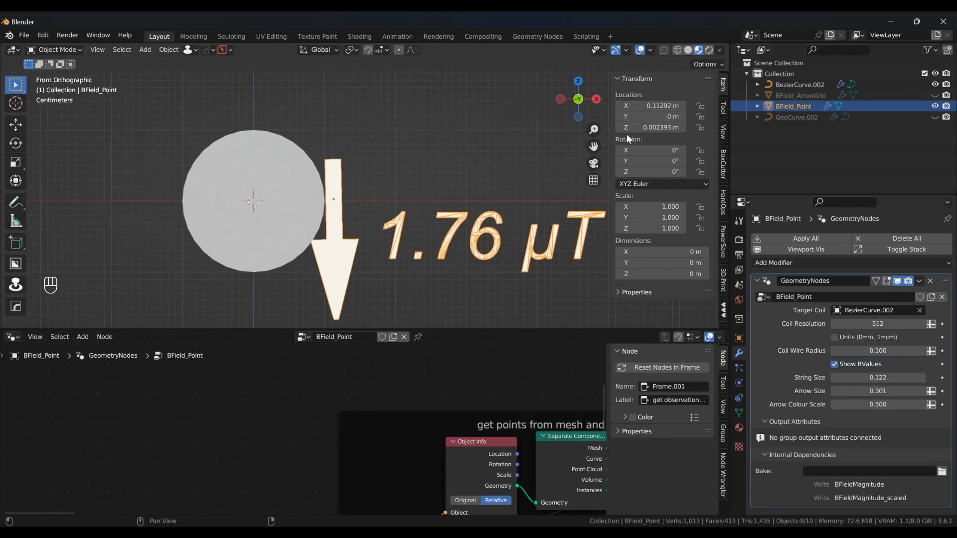
Step: Place BField_Point exactly on the wire's surface by setting its location to X 0.1 m and Z 0 m
click(667, 108)
text(0.)
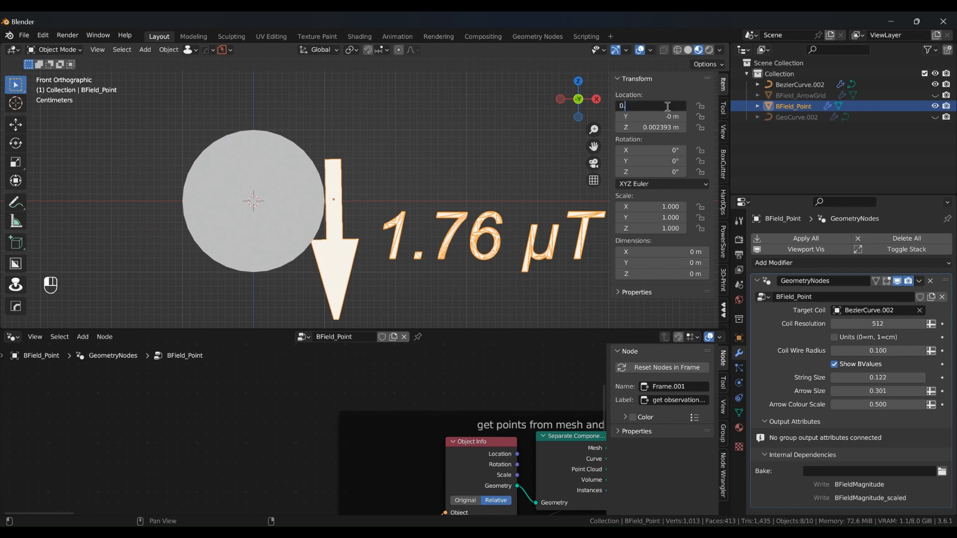
text(1)
key(Return)
key(BackSpace)
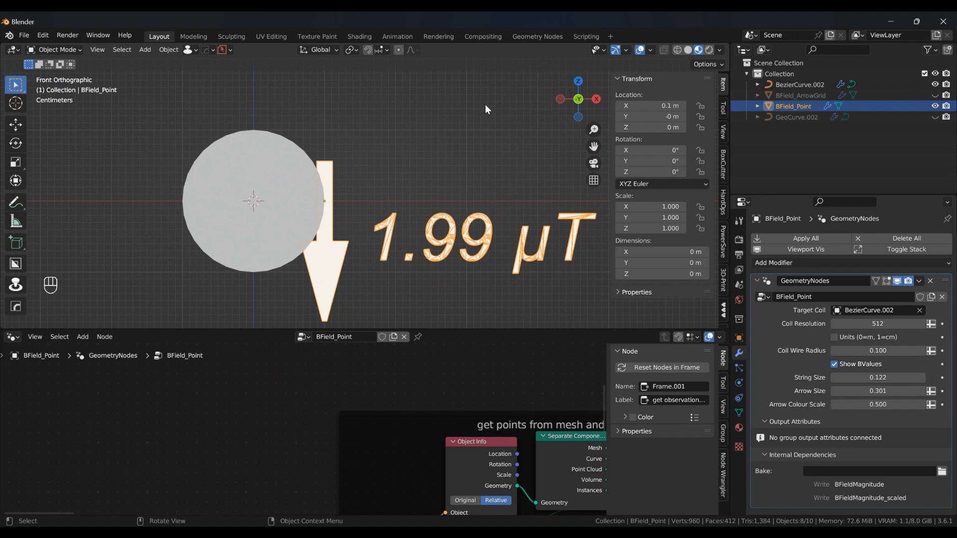
scroll(352, 200, down, 1)
scroll(351, 200, up, 1)
scroll(351, 204, down, 1)
key(g)
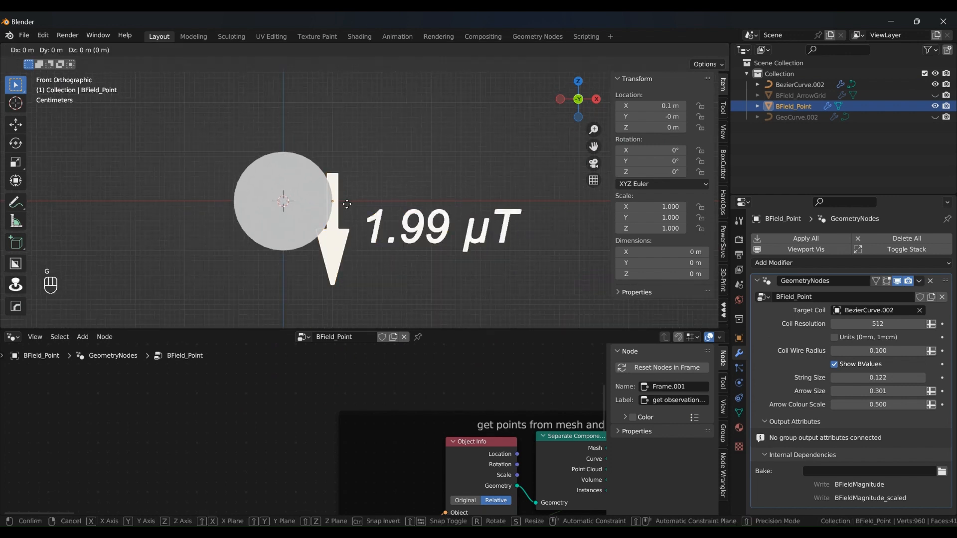
key(x)
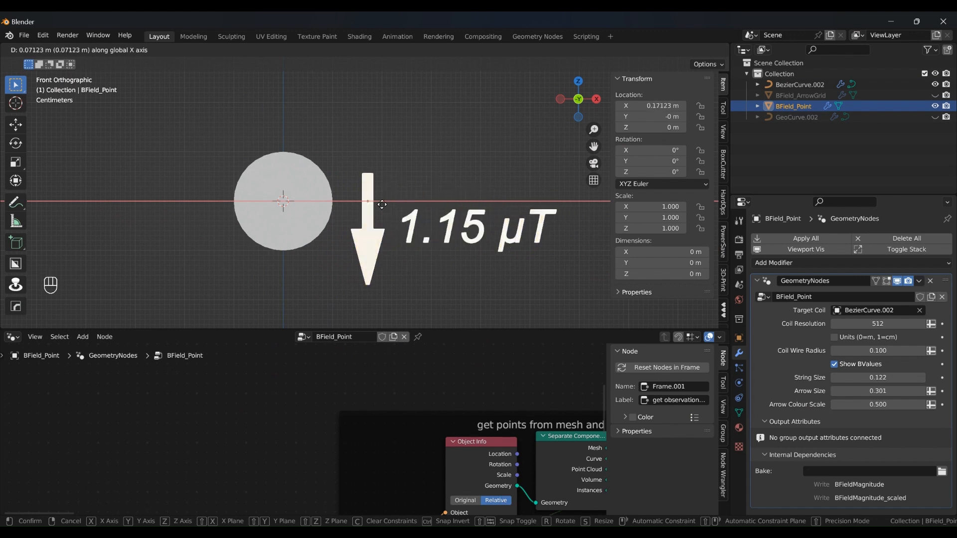
right_click(319, 203)
Step: Slide BField_Point along the X axis to the wire's opposite side, at about X -0.216 m
scroll(324, 202, up, 2)
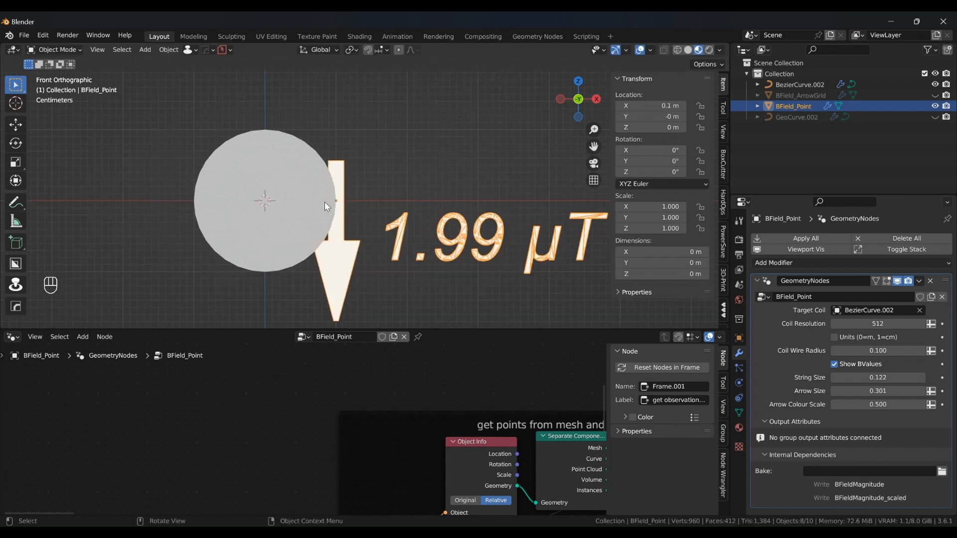
key(g)
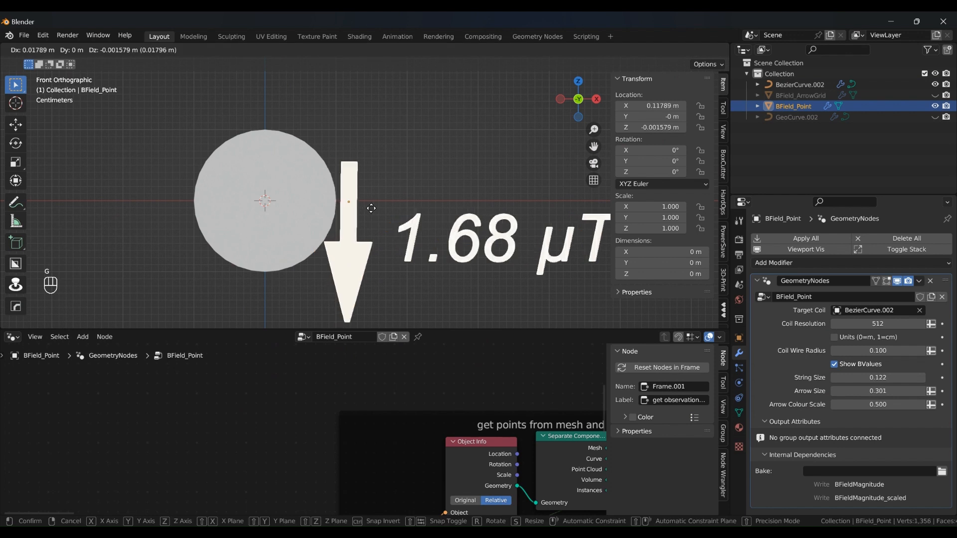
key(x)
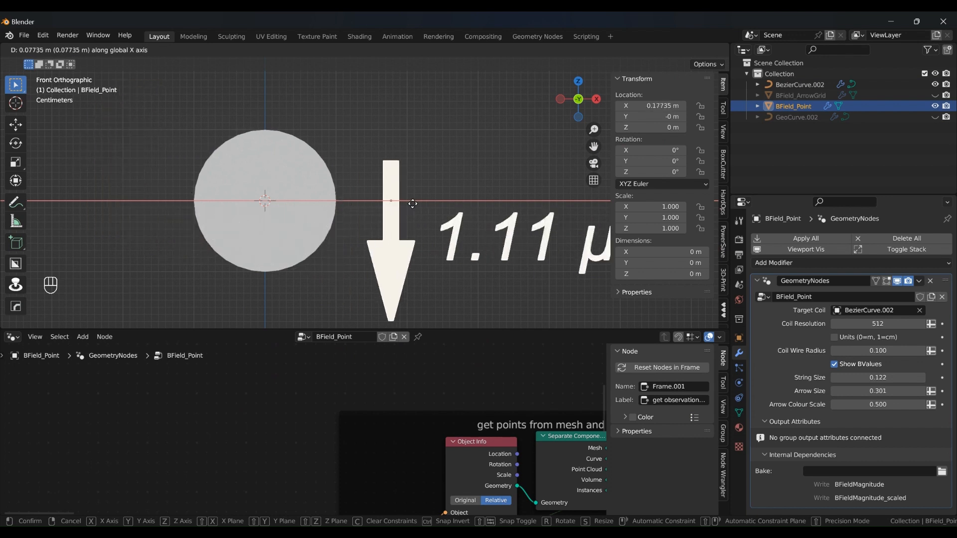
click(134, 182)
click(349, 171)
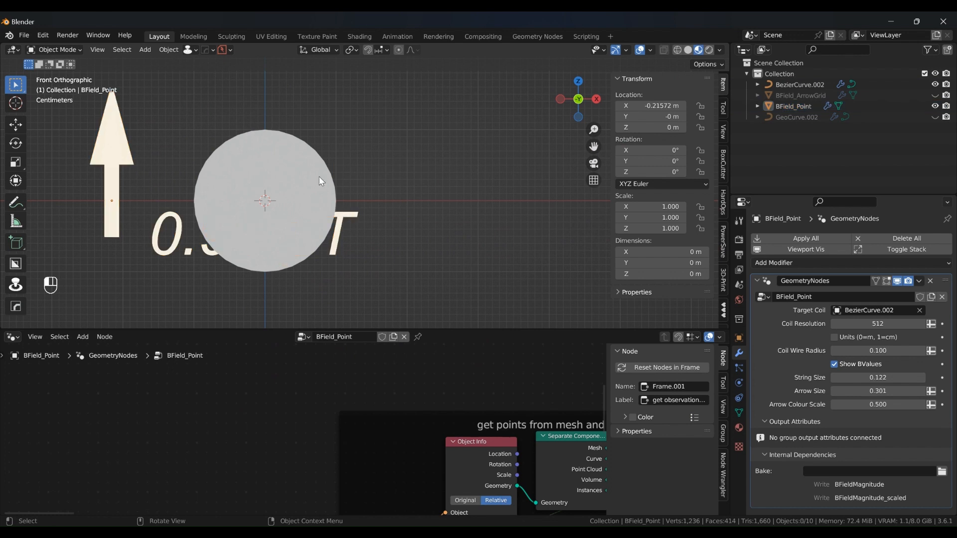
click(320, 181)
Step: Unhide BField_ArrowGrid and set its TargetCoilCurve to the straight wire BezierCurve.002
click(936, 95)
click(886, 94)
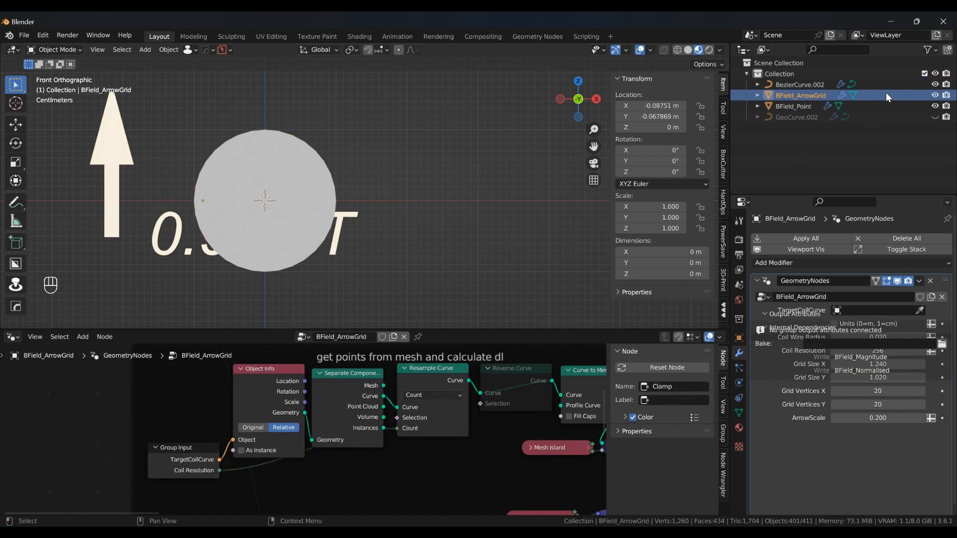
click(919, 311)
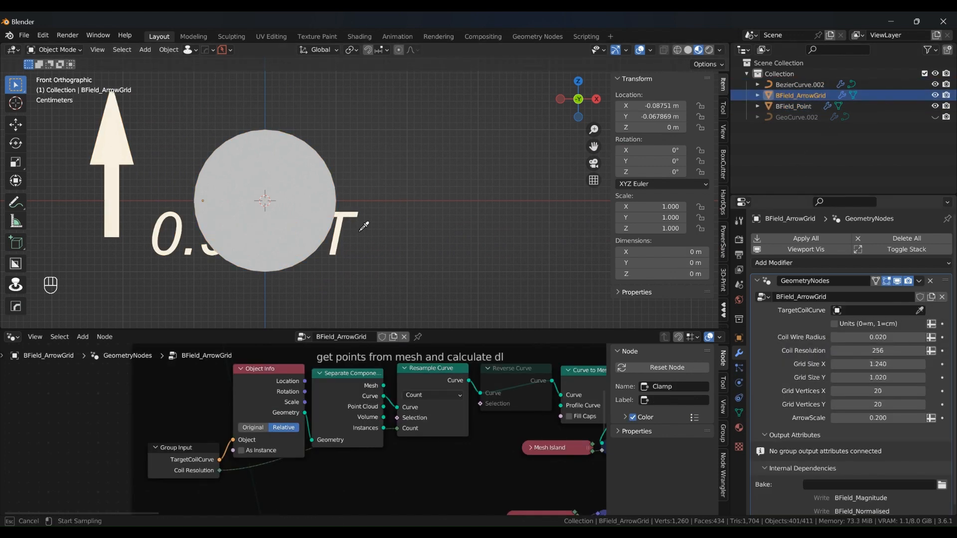
click(298, 171)
scroll(299, 159, up, 1)
scroll(279, 140, down, 2)
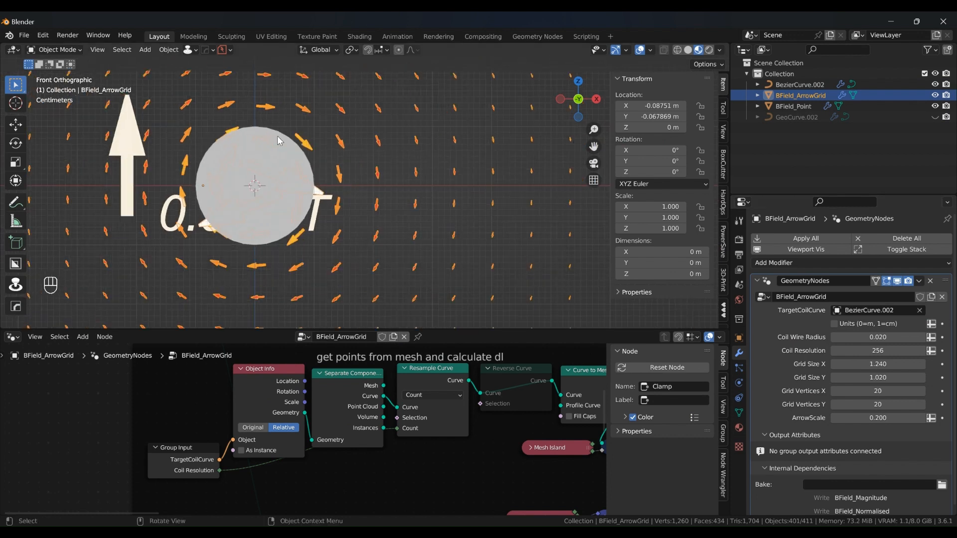
middle_drag(277, 140, 305, 202)
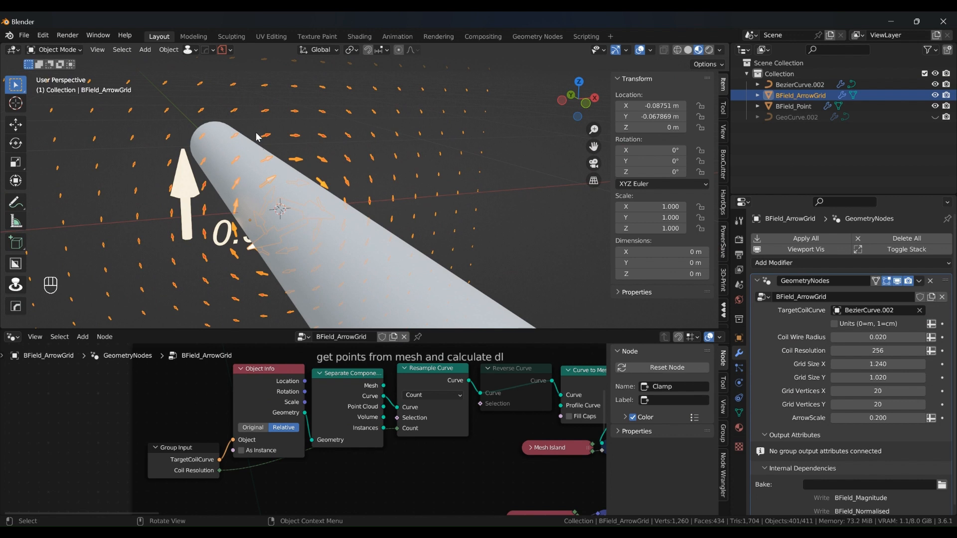
scroll(274, 161, up, 2)
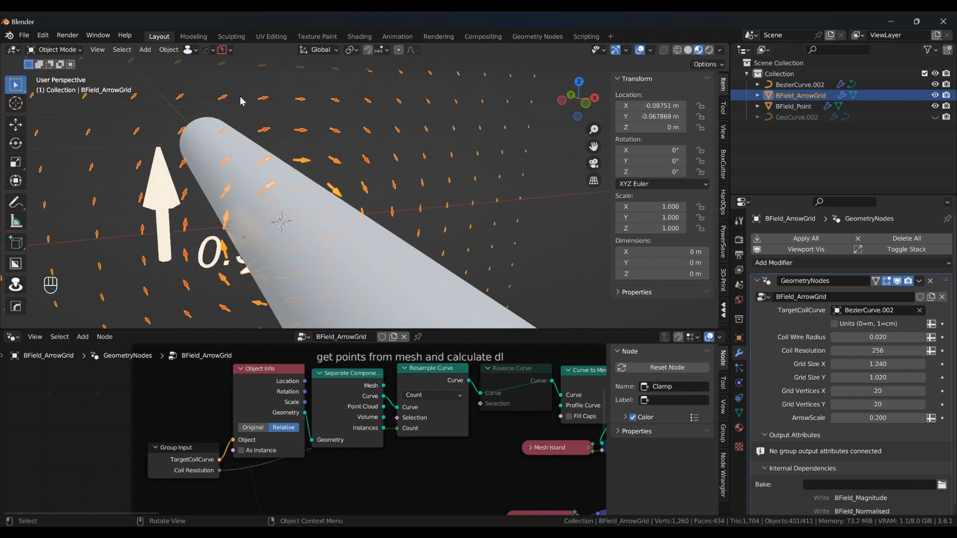
scroll(322, 131, down, 2)
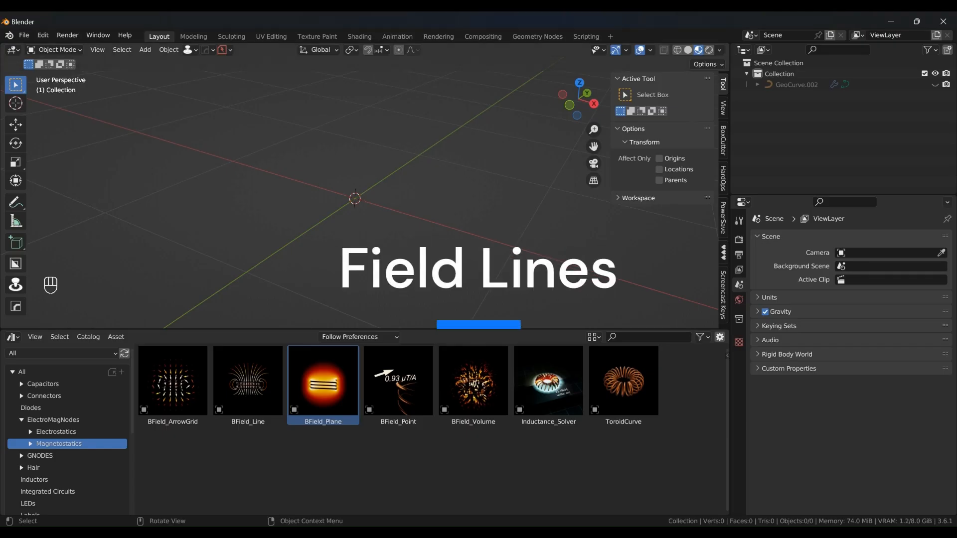
Step: Add the BField_Line asset to the scene and clear the location of the line and its coil to the origin
click(265, 405)
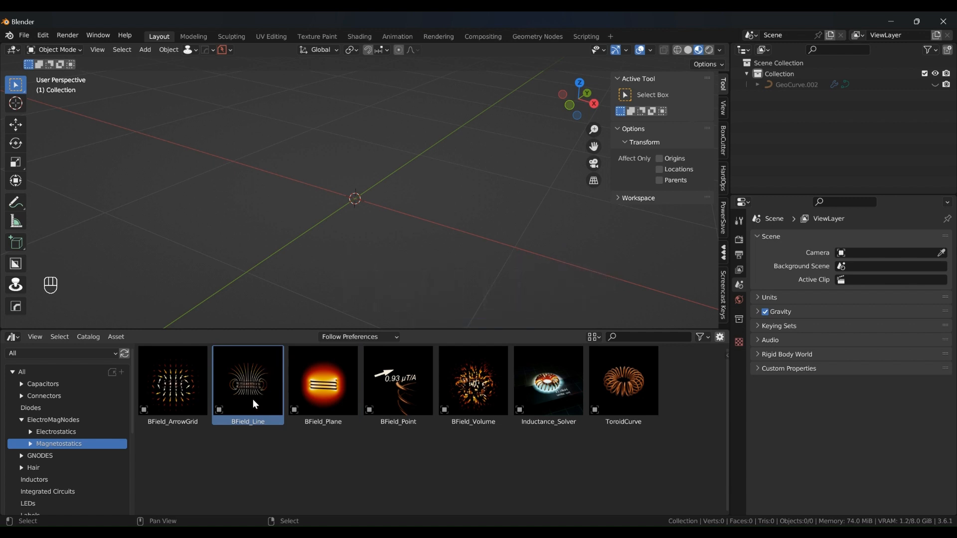
drag(249, 402, 349, 226)
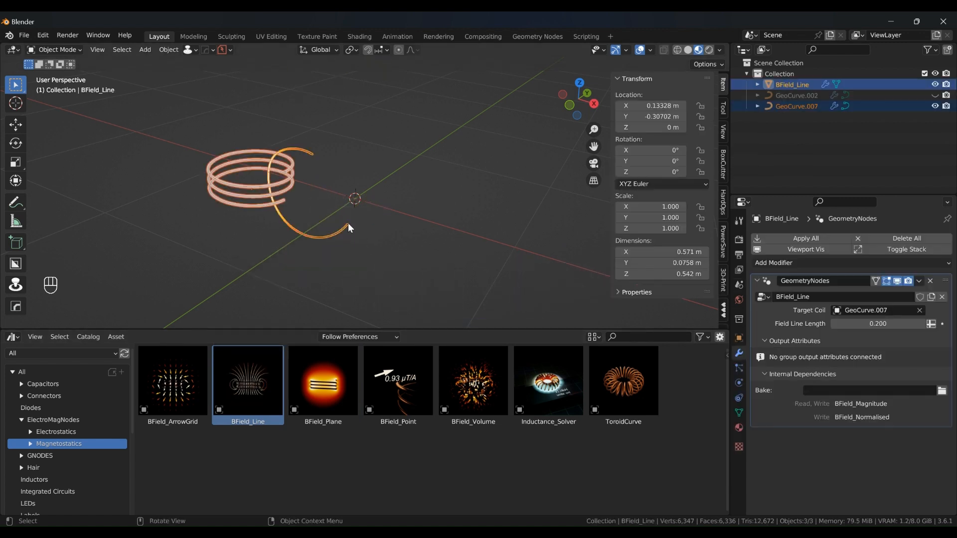
key(alt+g)
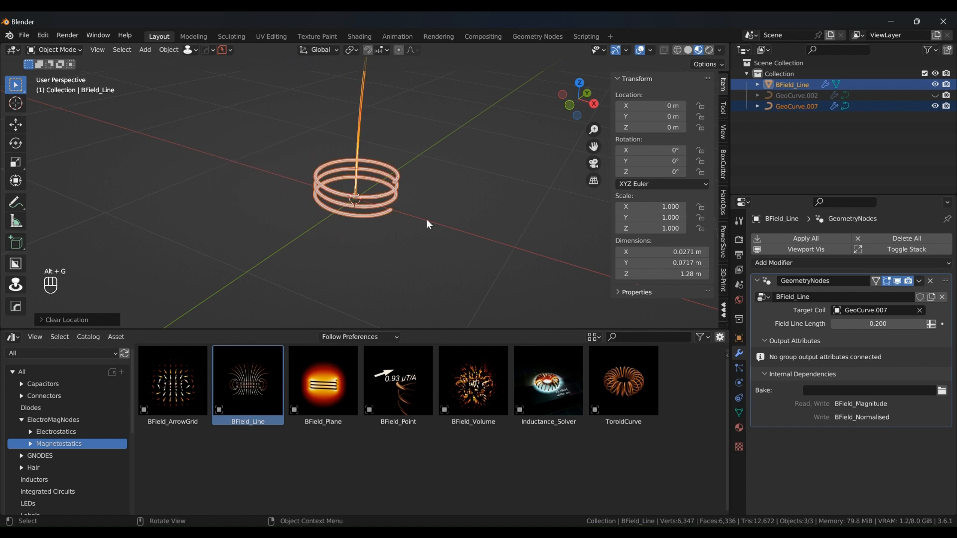
Step: In front view, move only BField_Line beside the coil to about X -0.37 m, Z -0.115 m
key(KP_1)
shift+middle_drag(368, 175, 342, 213)
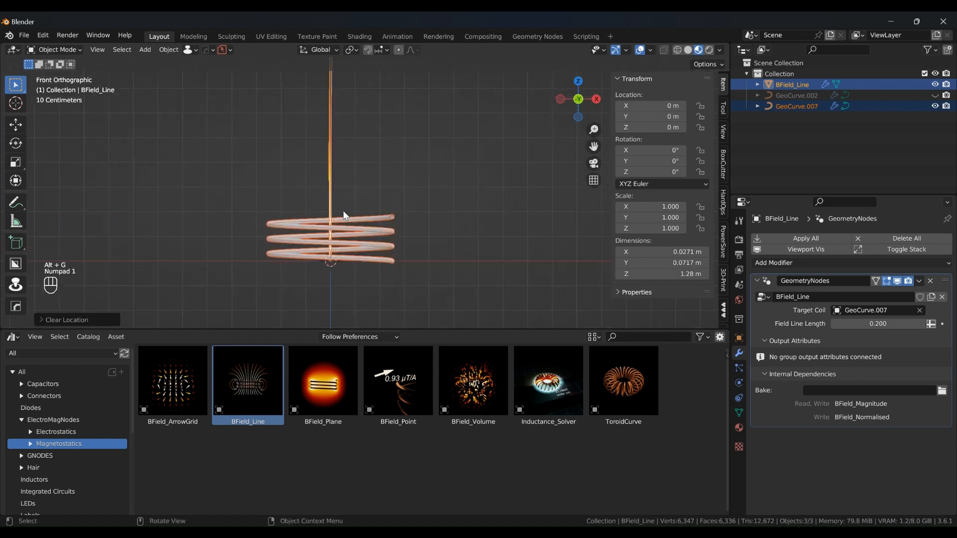
click(329, 163)
key(g)
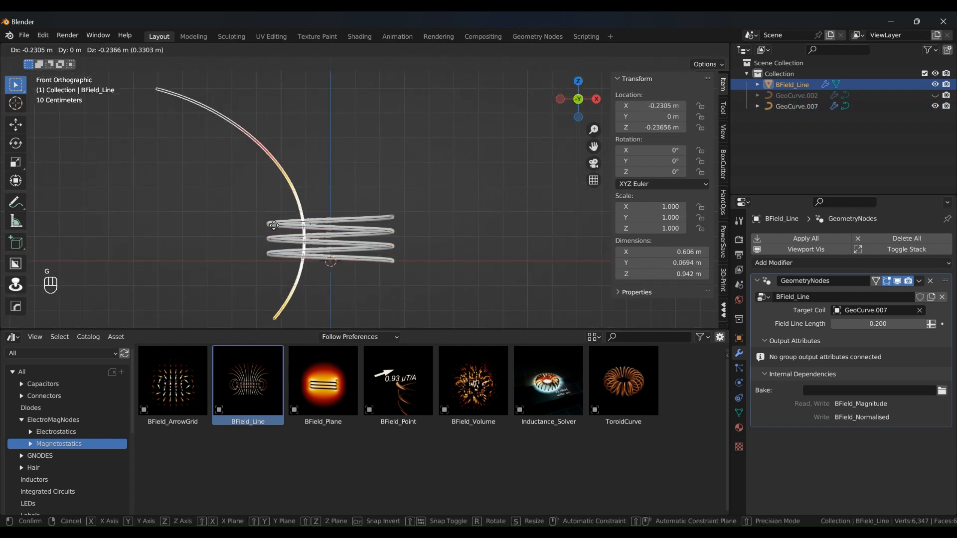
click(241, 196)
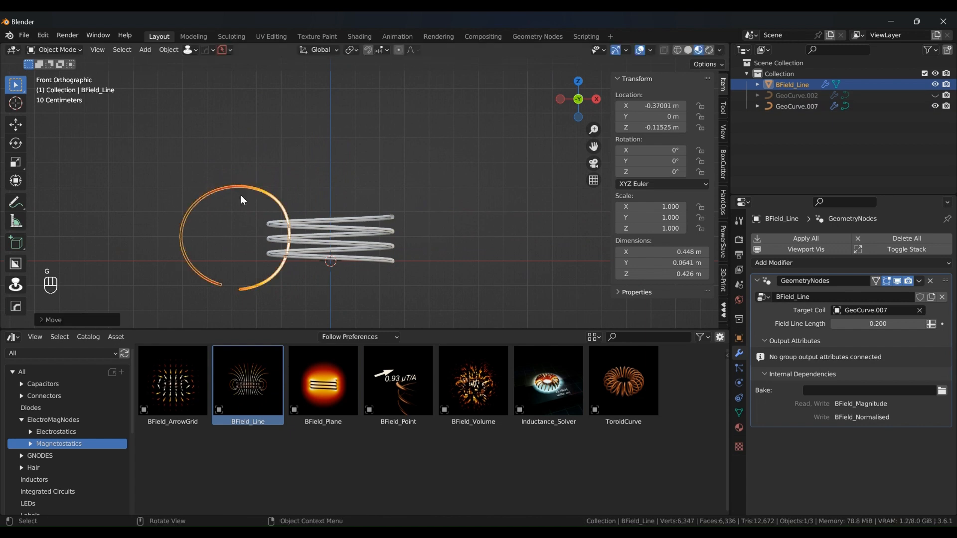
scroll(246, 220, up, 2)
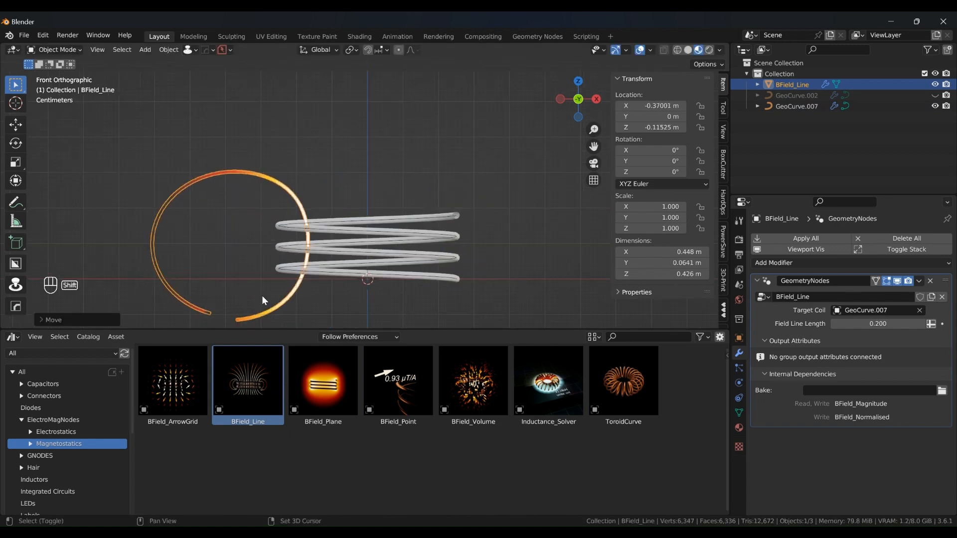
scroll(261, 275, up, 2)
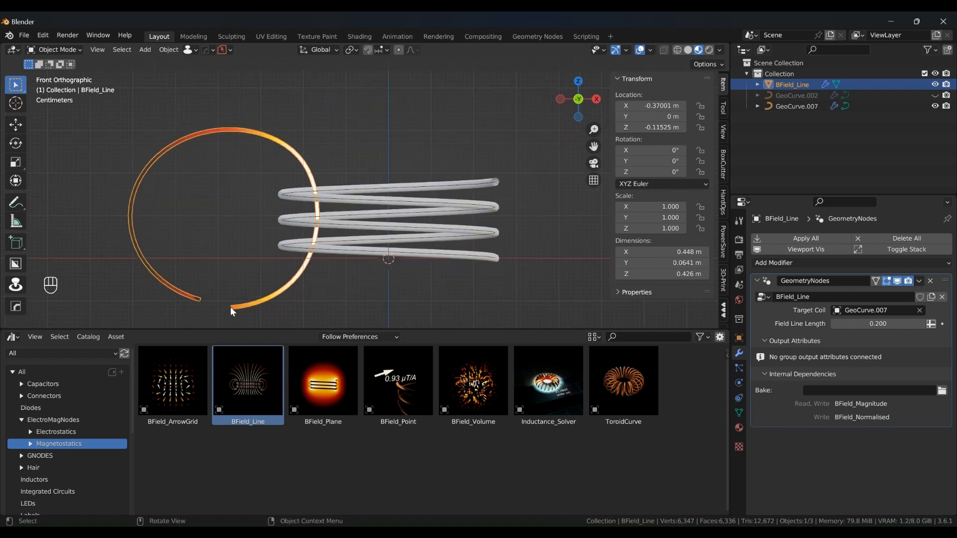
Step: Duplicate BField_Line and place the copy closer to the coil's axis, at about X -0.256 m, Z -0.223 m
click(231, 311)
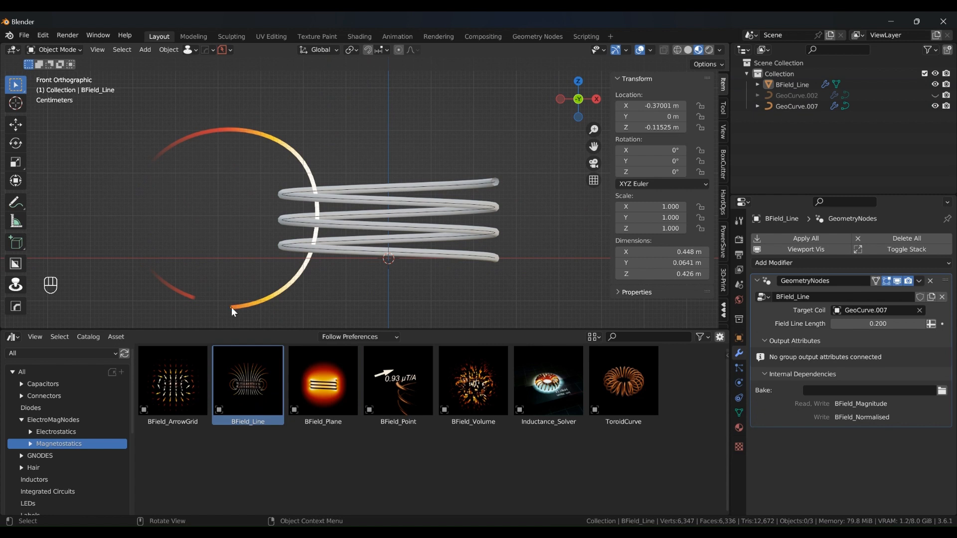
click(232, 307)
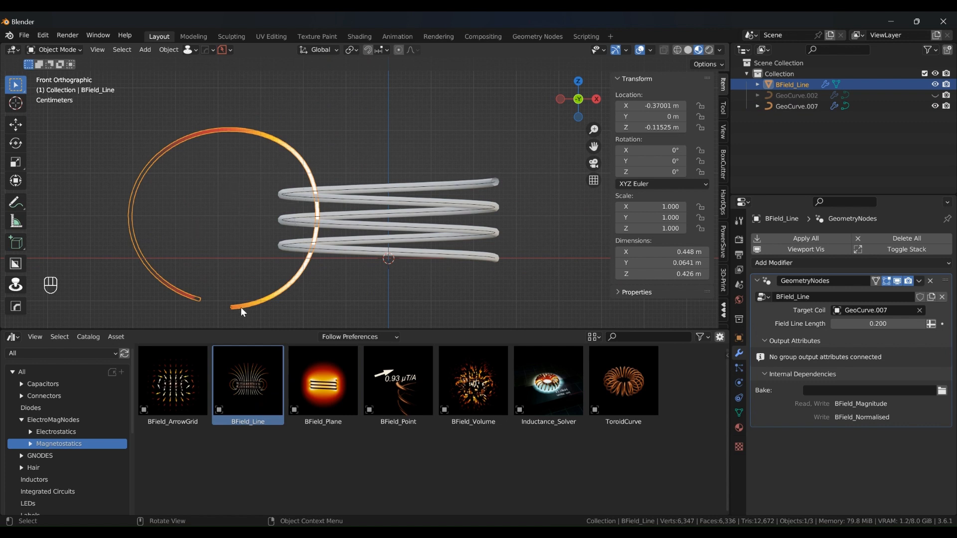
key(shift+d)
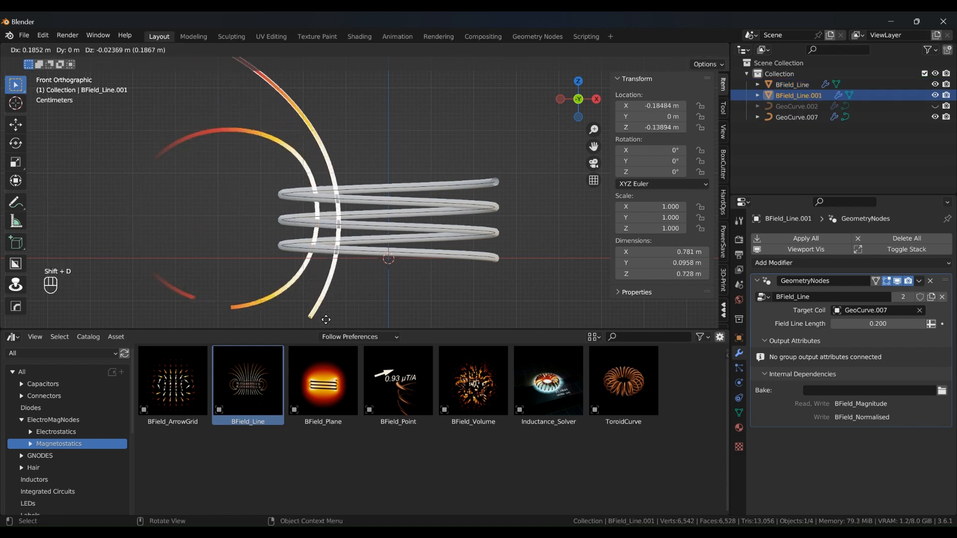
click(294, 90)
scroll(348, 133, down, 3)
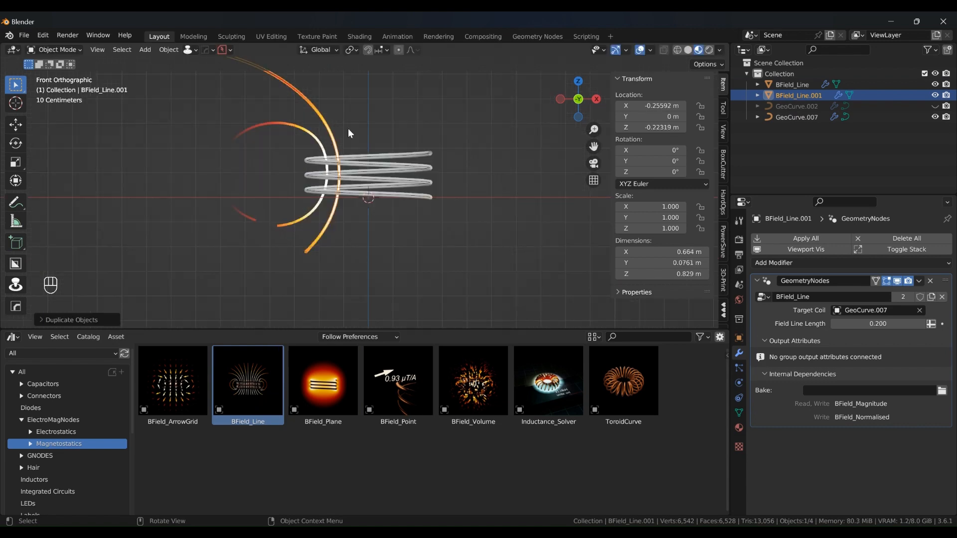
shift+middle_drag(349, 133, 338, 177)
Step: Make four more field line duplicates spaced across the coil's interior, the last at about X 0.137 m, Z -0.34 m
key(shift+d)
click(371, 205)
key(shift+d)
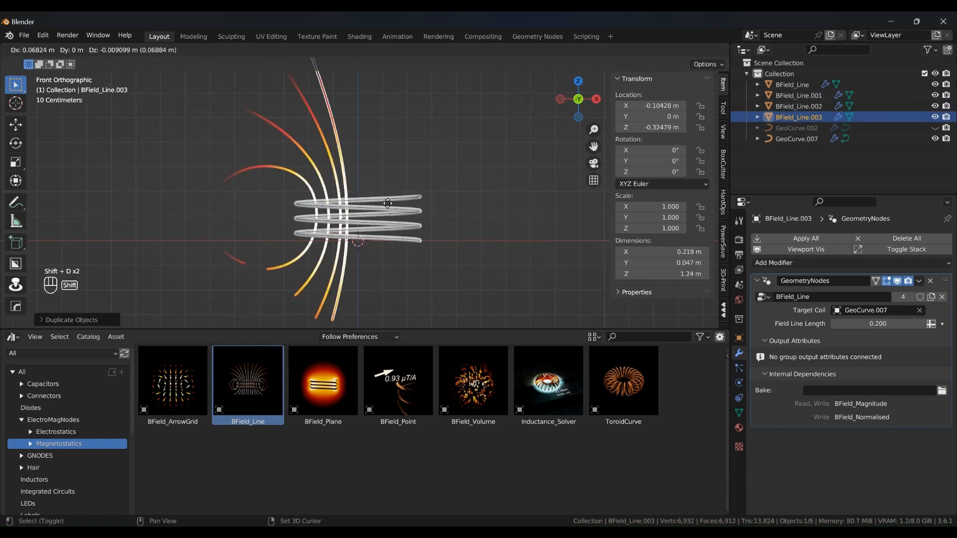
click(393, 204)
key(shift+d)
click(434, 214)
key(shift+d)
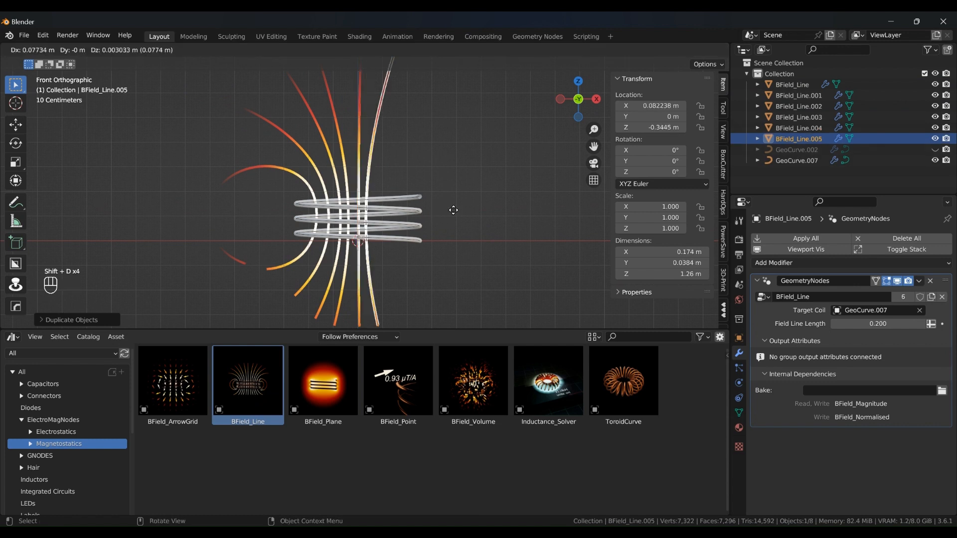
click(465, 210)
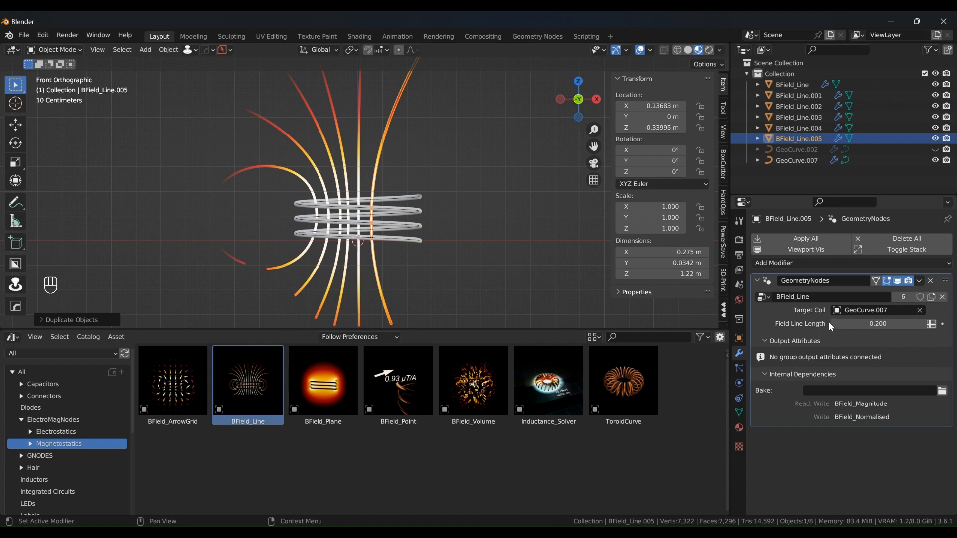
Step: Set the Field Line Length of BField_Line.005 to 0.1
drag(831, 324, 530, 297)
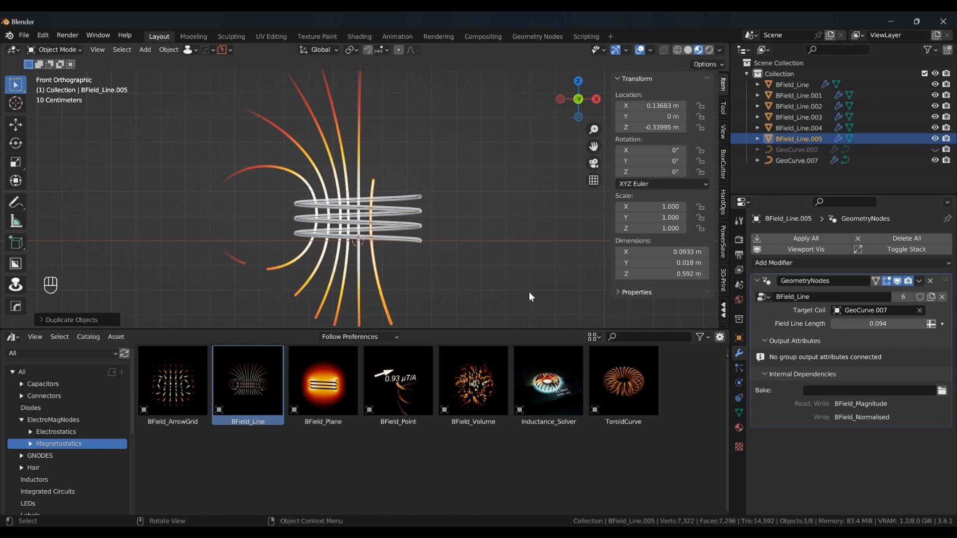
shift+middle_drag(531, 297, 765, 303)
mouse_move(872, 324)
mouse_down()
mouse_move(423, 328)
mouse_move(872, 324)
mouse_up()
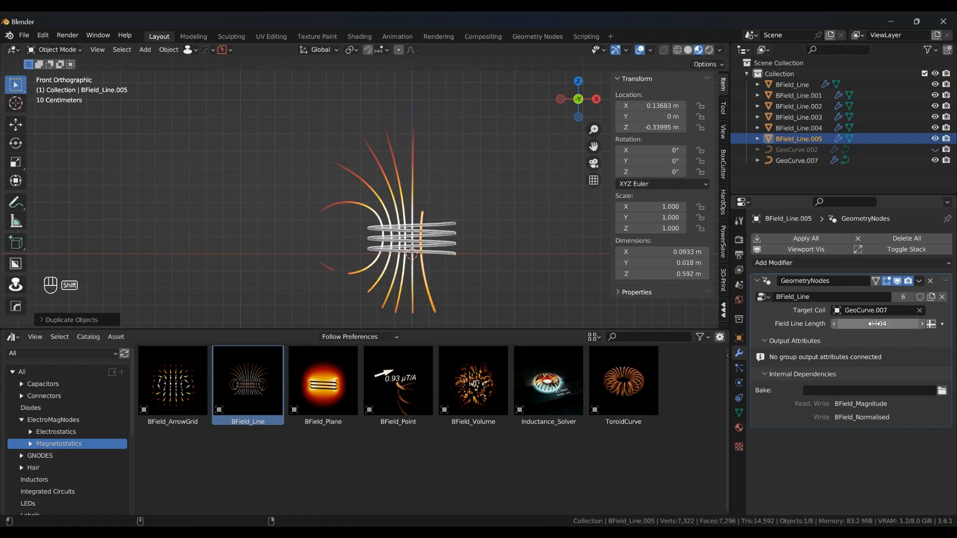
click(875, 325)
text(0.1)
key(Return)
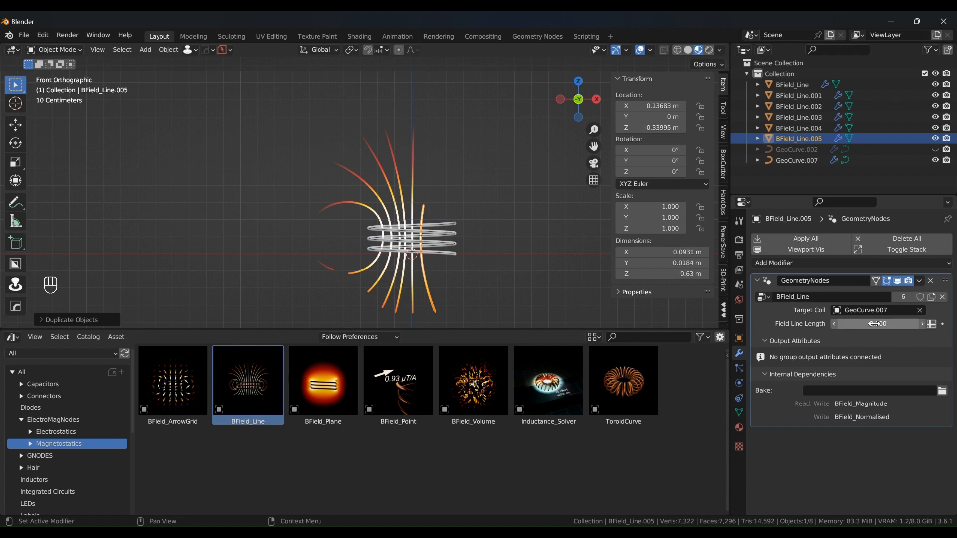
Step: Move BField_Line.005 outside the coil's +X edge, to about X 0.367 m, Z 0.038 m
scroll(567, 324, up, 2)
key(g)
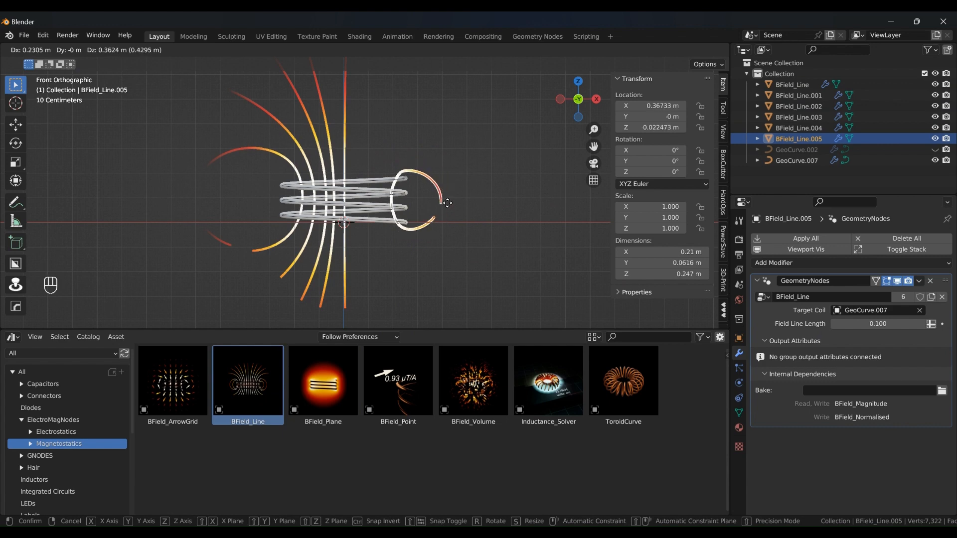
click(447, 200)
scroll(402, 210, up, 3)
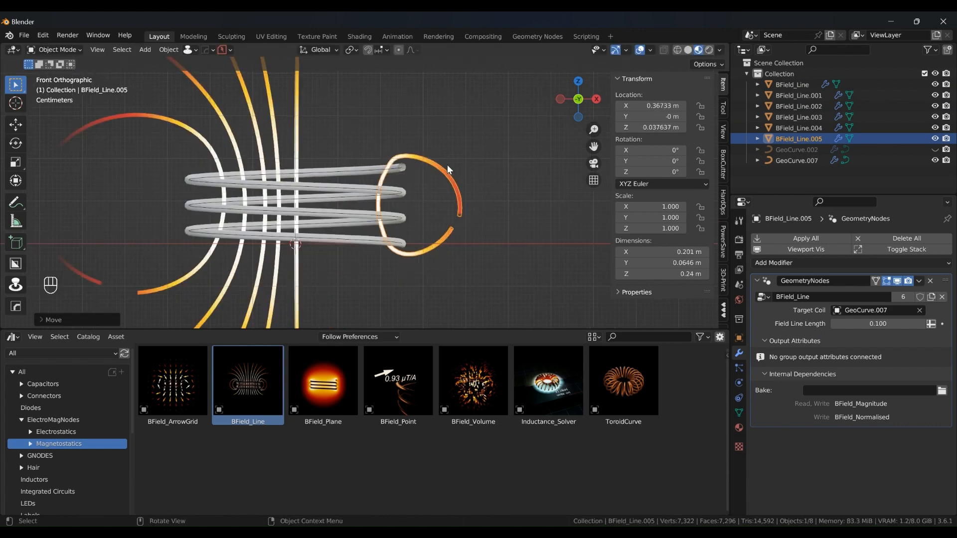
scroll(349, 204, up, 2)
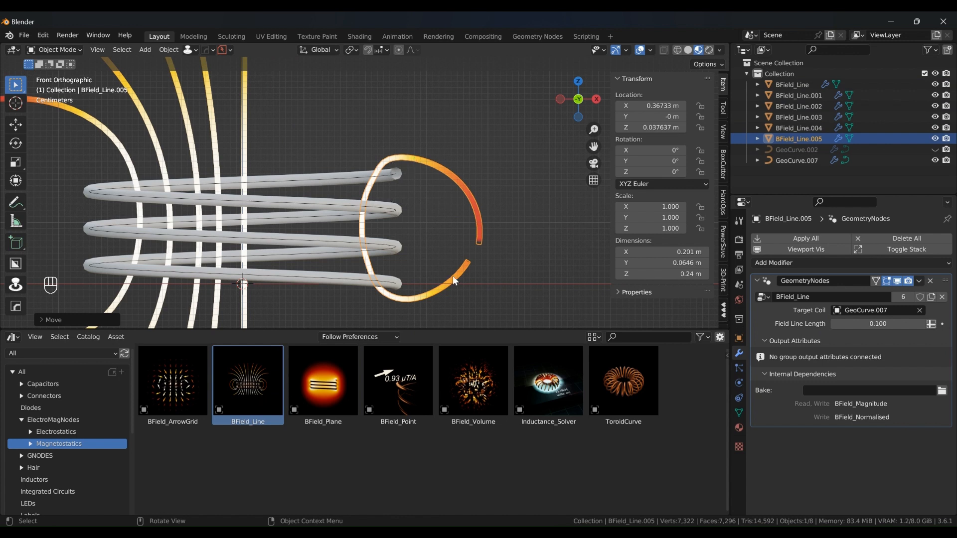
Step: Move BField_Line.005 close to the coil's windings, at about X 0.287 m, Z 0.096 m
key(g)
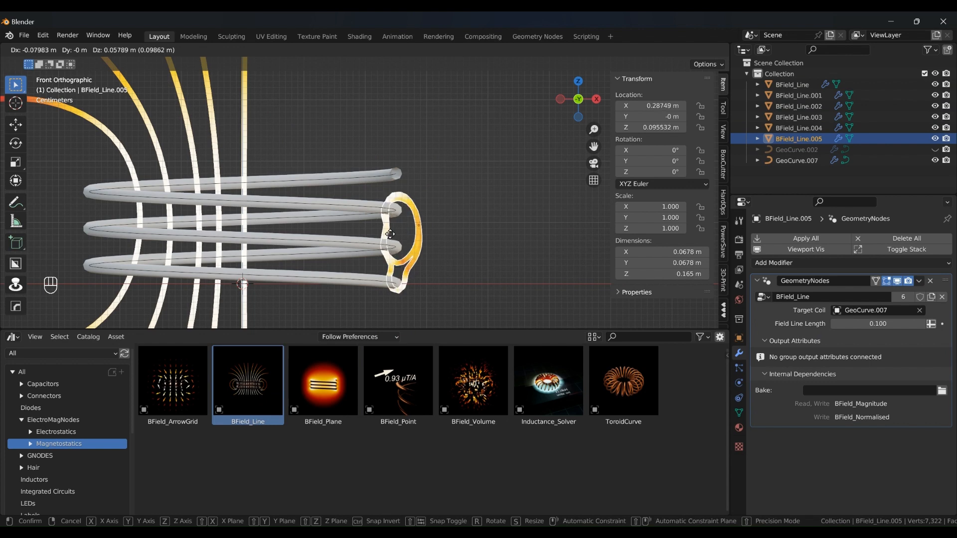
click(390, 234)
scroll(392, 247, up, 2)
Step: Select the coil GeoCurve.007 and show its node tree in the Geometry Node Editor
middle_drag(432, 220, 402, 251)
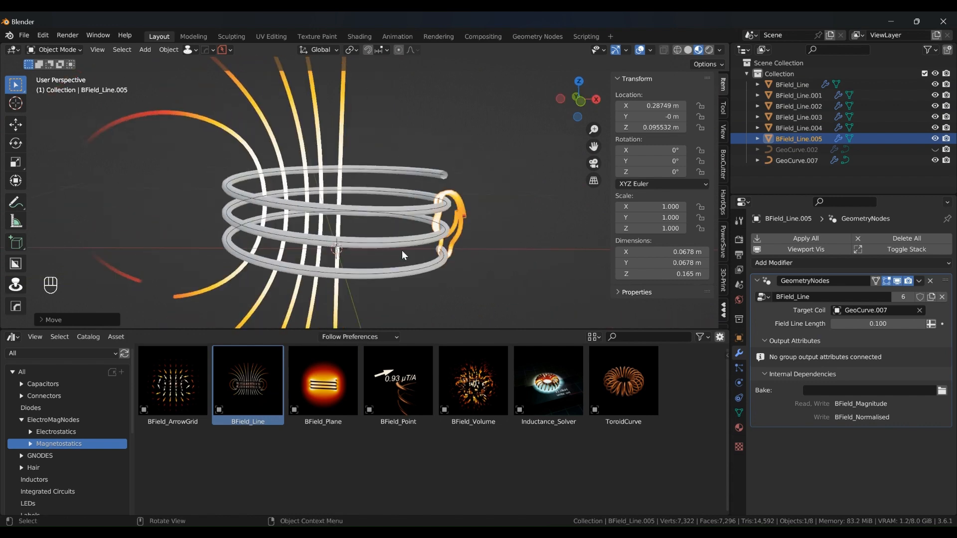
click(395, 275)
click(13, 338)
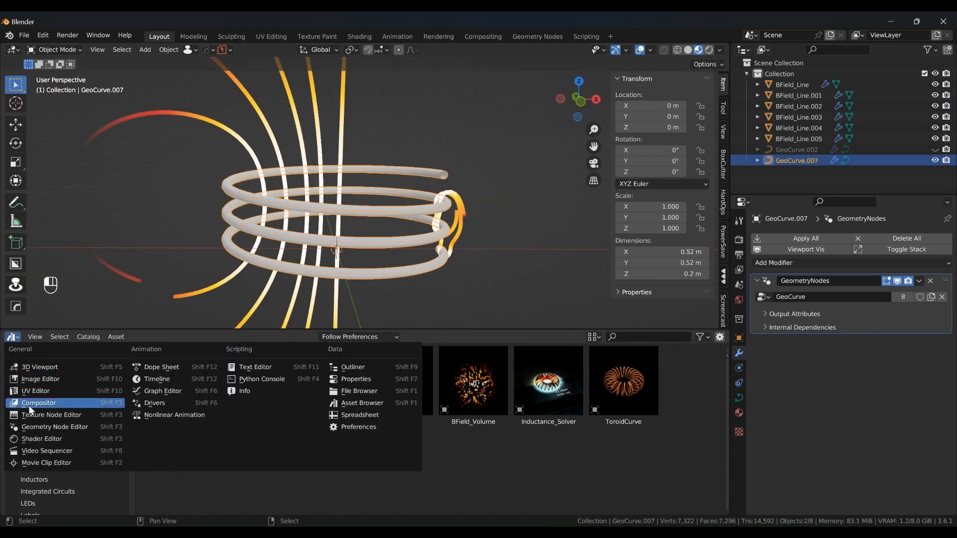
click(31, 427)
middle_drag(468, 415, 478, 416)
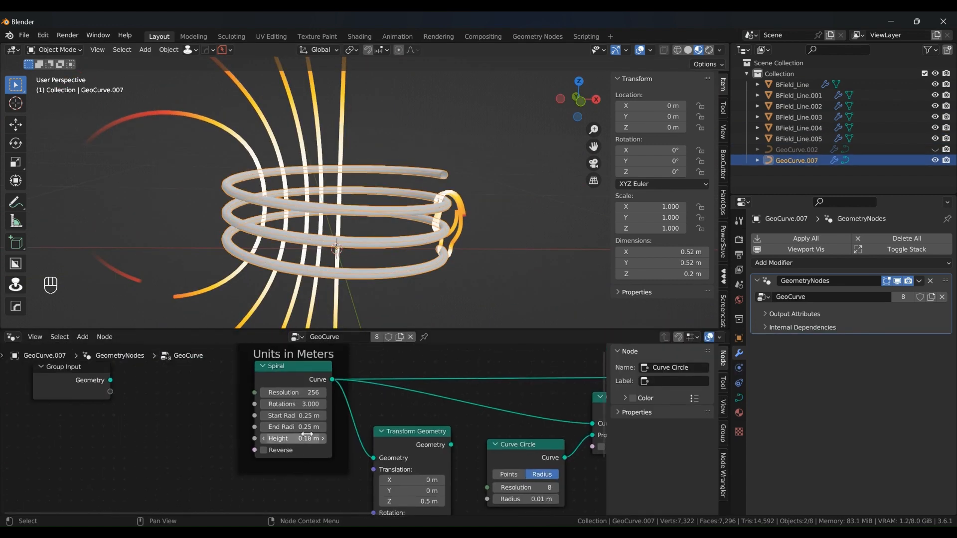
Step: Flatten the coil into a single loop by setting the Spiral node's Rotations to 1 and Height to 0 m
click(291, 404)
text(1)
key(Return)
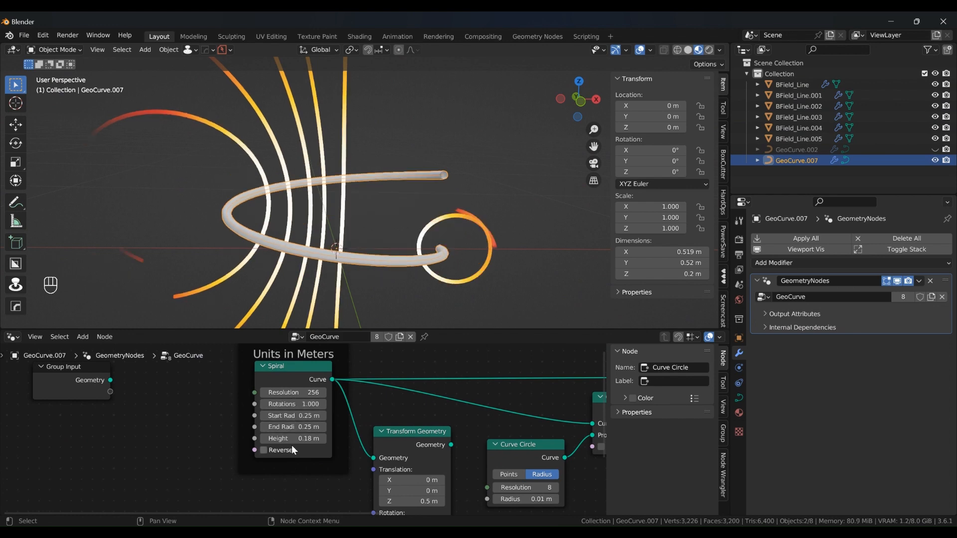
click(293, 438)
text(0)
key(Return)
middle_drag(439, 299, 388, 274)
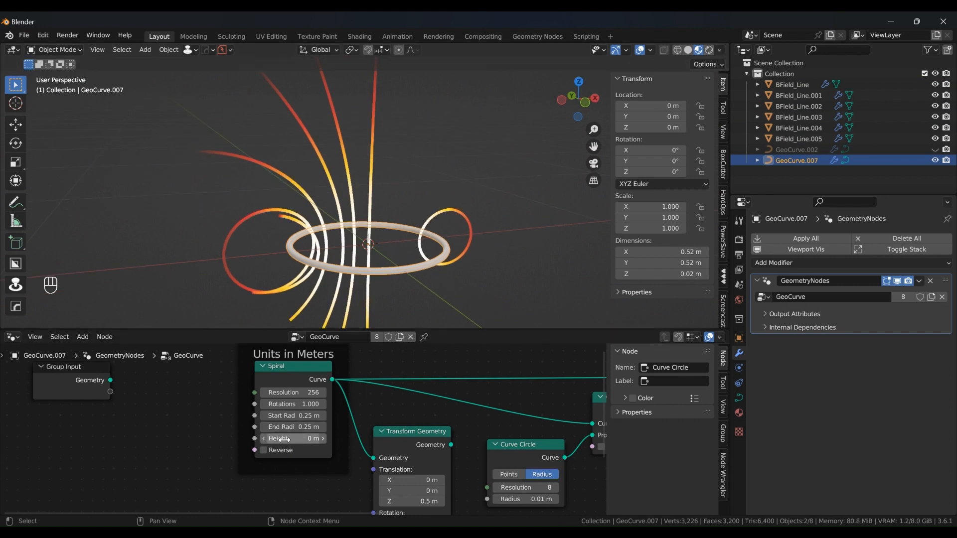
Step: Set the coil's Spiral node to 1.52 Rotations and a Height of about 0.12 m
key(shift)
shift+drag(289, 405, 563, 284)
shift+drag(290, 439, 479, 314)
Step: In front view, duplicate a full-length field line three times toward the coil's +X side, ending at about X 0.358 m, Z -0.341 m
key(KP_1)
click(337, 249)
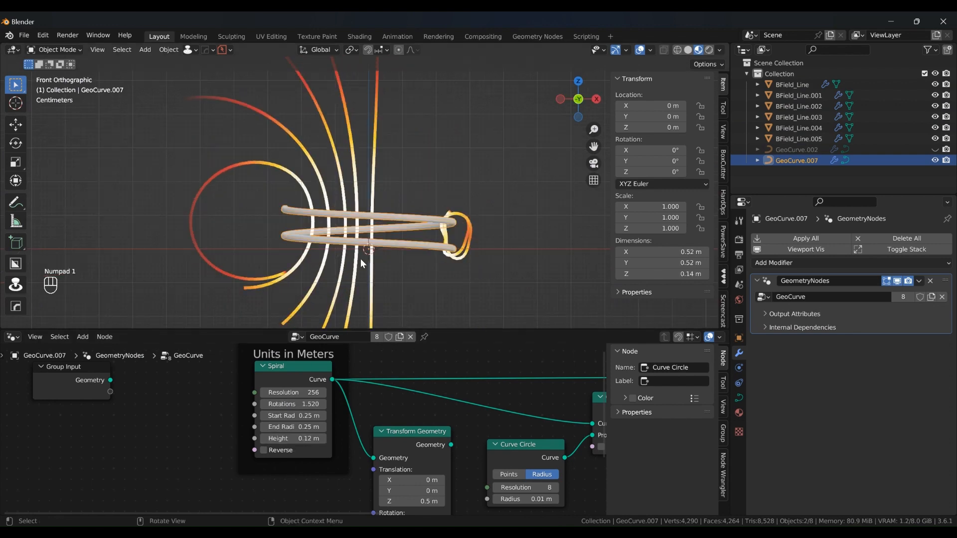
key(shift+d)
click(394, 265)
key(shift+d)
click(463, 267)
key(shift+d)
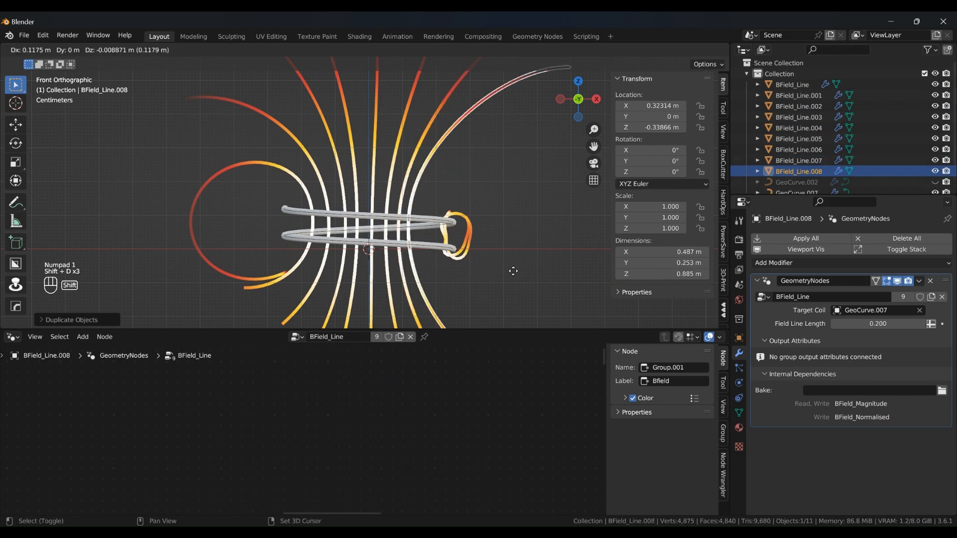
click(518, 272)
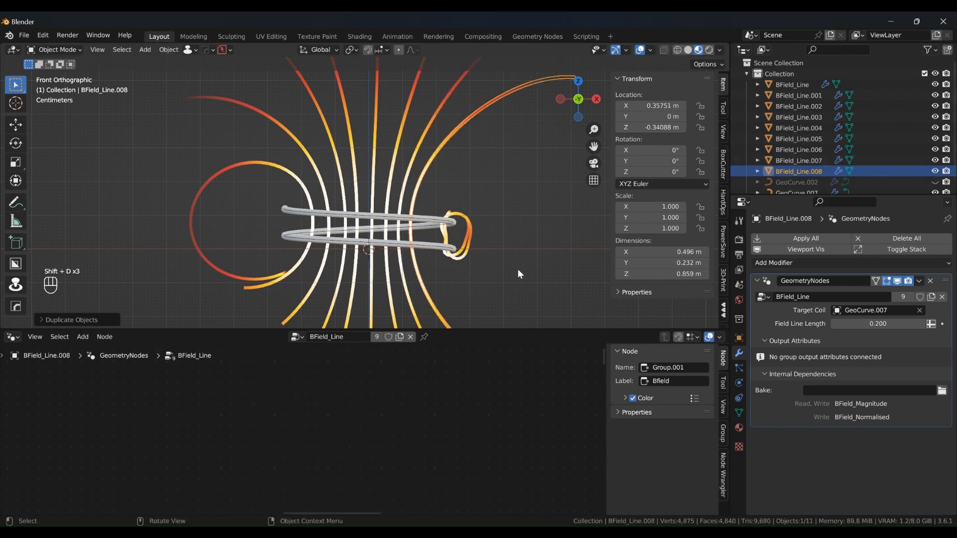
Step: Select the coil again and increase its Spiral node's Height
click(322, 192)
click(323, 211)
shift+drag(301, 438, 549, 316)
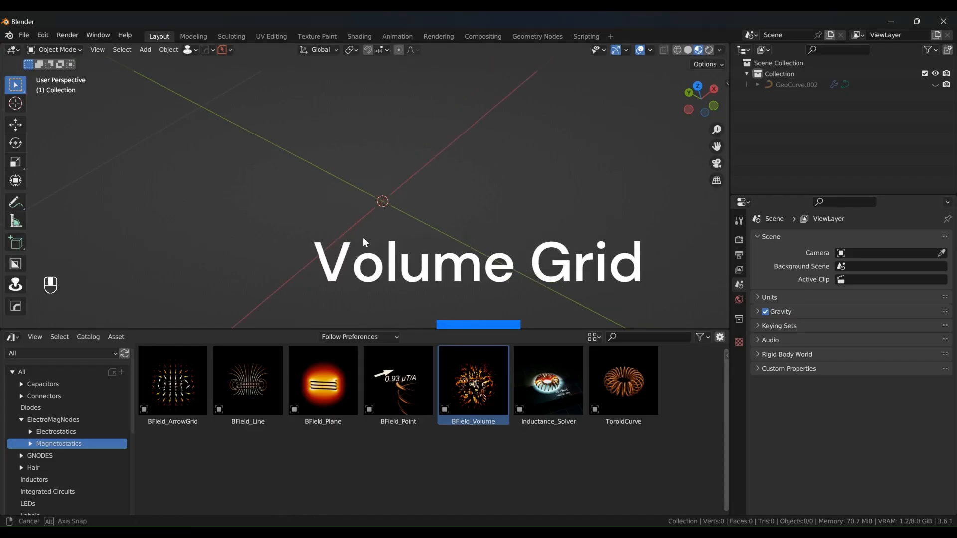
Step: Add the BField_Volume asset near the scene origin and select its toroid coil ToroidCurve.002
drag(470, 405, 388, 199)
middle_drag(438, 202, 332, 237)
key(KP_7)
click(282, 249)
click(279, 219)
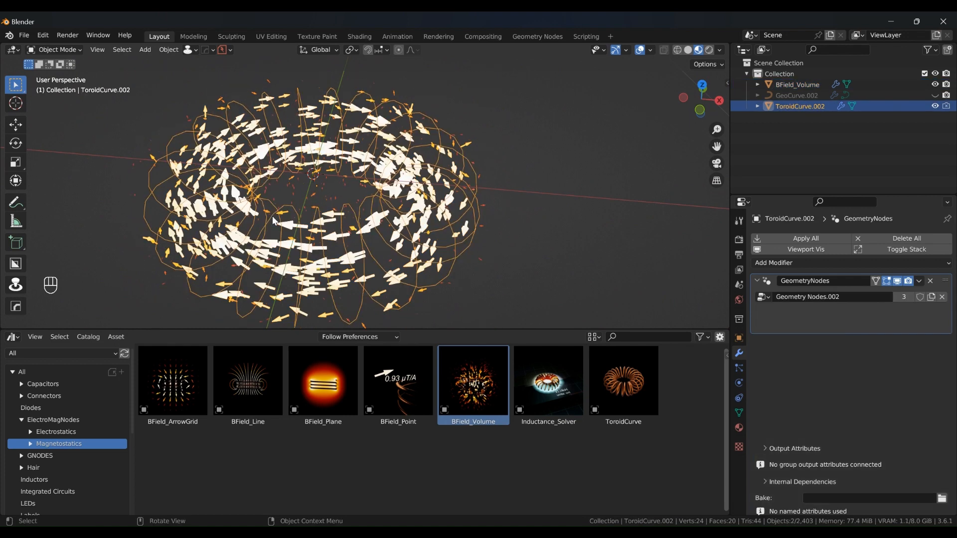
Step: Select BField_Volume and, in top view, set its Volume Resolution to 5
click(289, 245)
key(KP_7)
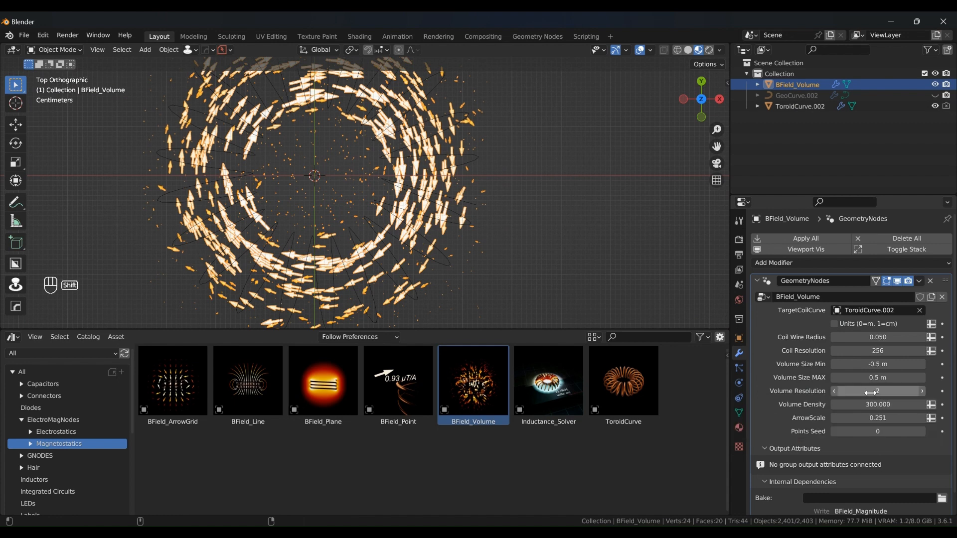
shift+drag(872, 390, 898, 391)
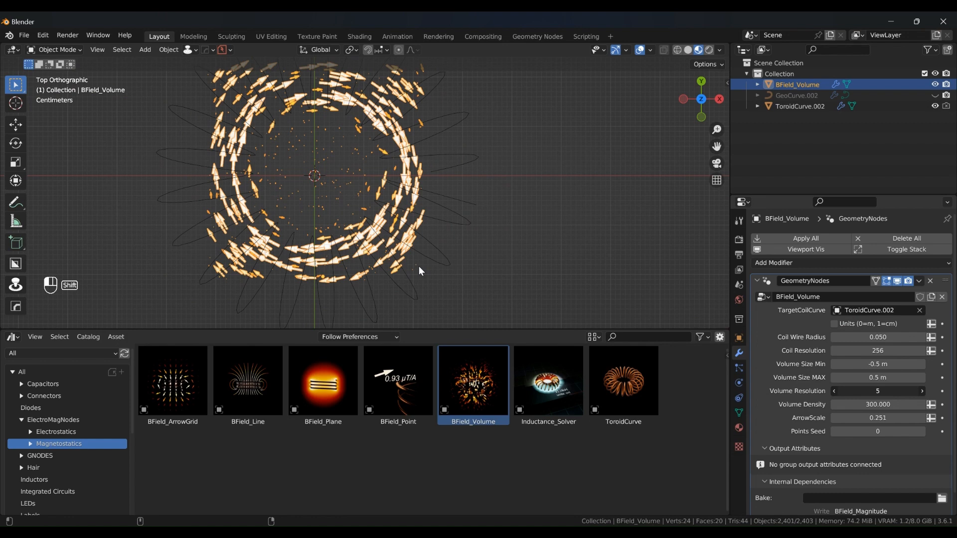
Step: Set BField_Volume's Volume Resolution to 2, Volume Density to 200 and Points Seed to 73
click(869, 393)
text(2)
key(Return)
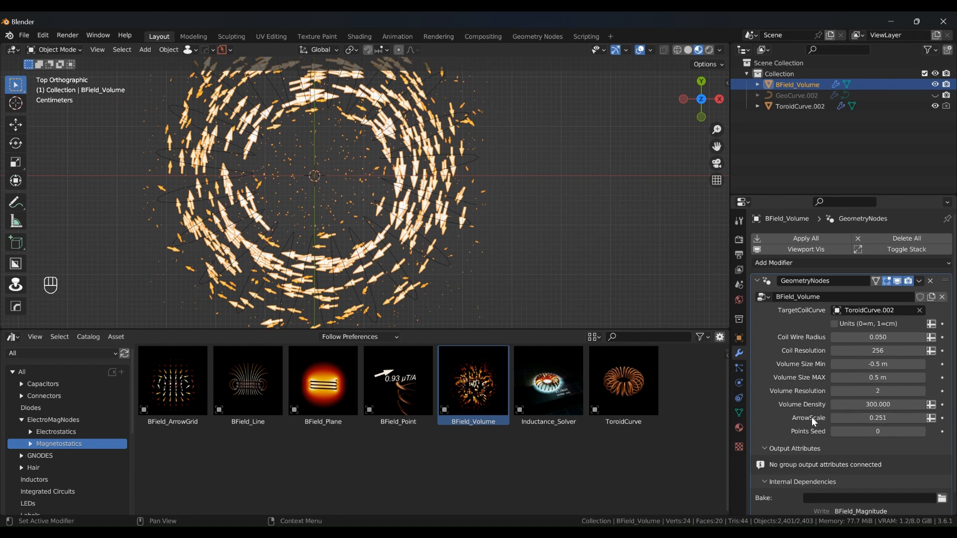
click(883, 404)
text(200)
key(Return)
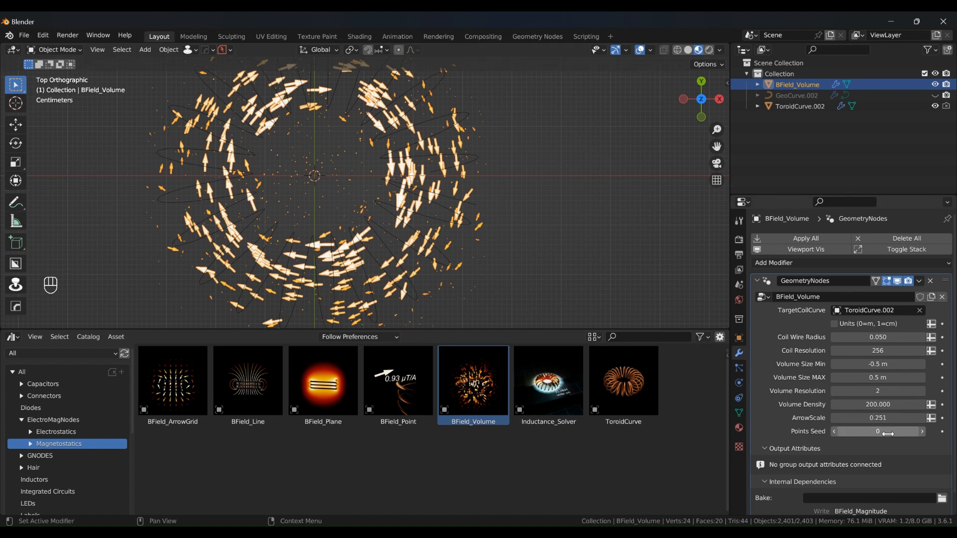
shift+drag(886, 432, 851, 426)
middle_drag(389, 295, 422, 220)
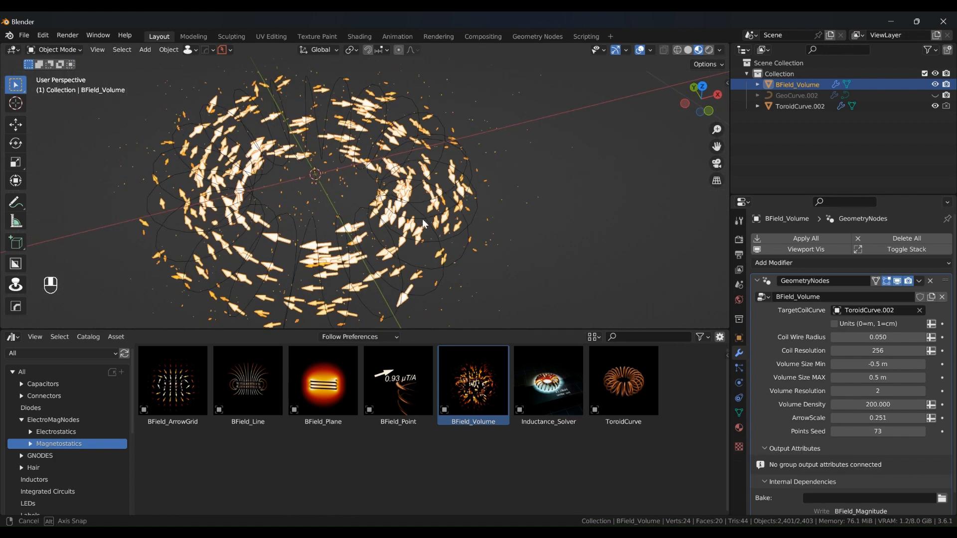
Step: Select the toroid coil ToroidCurve.002 and show its node tree in a Geometry Node Editor in place of the asset browser
click(389, 229)
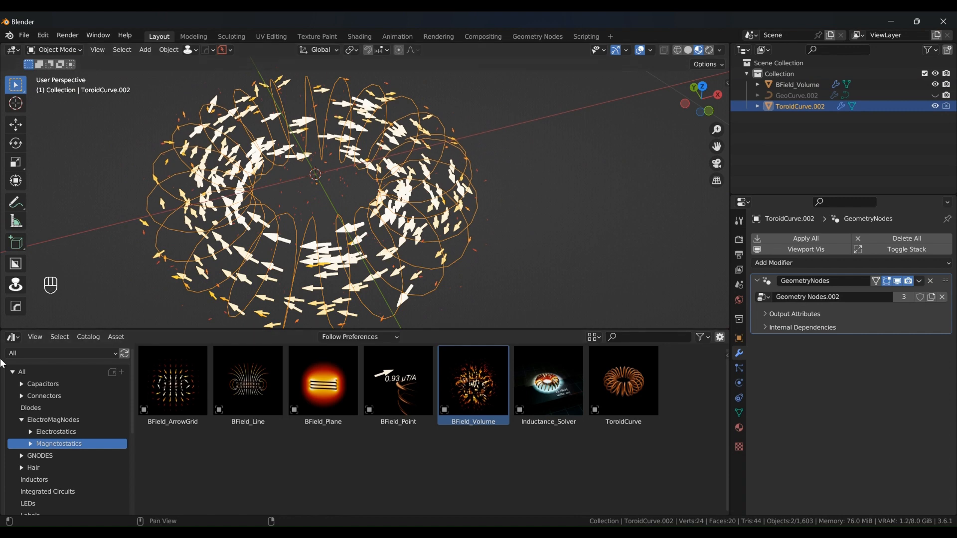
click(17, 340)
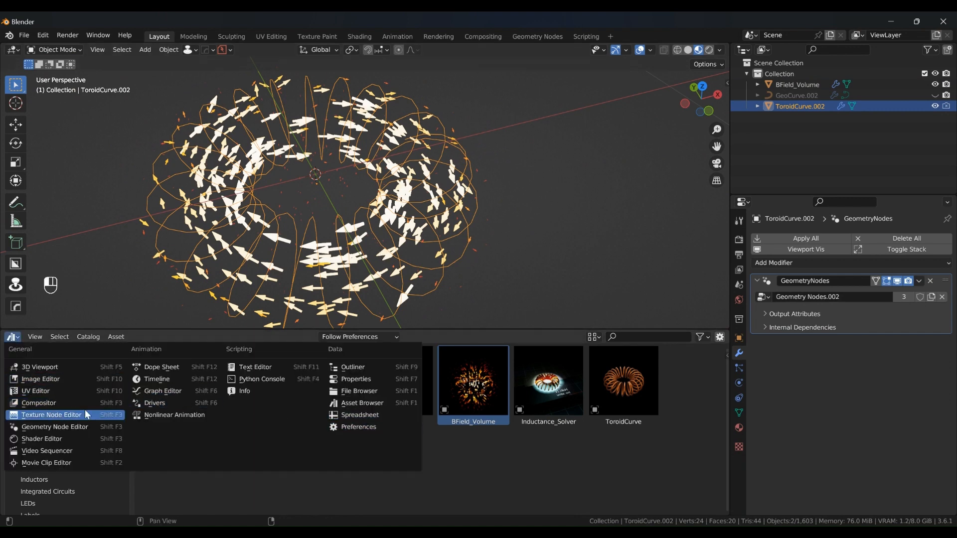
click(73, 432)
middle_drag(335, 444, 340, 414)
scroll(340, 414, down, 2)
scroll(219, 409, up, 4)
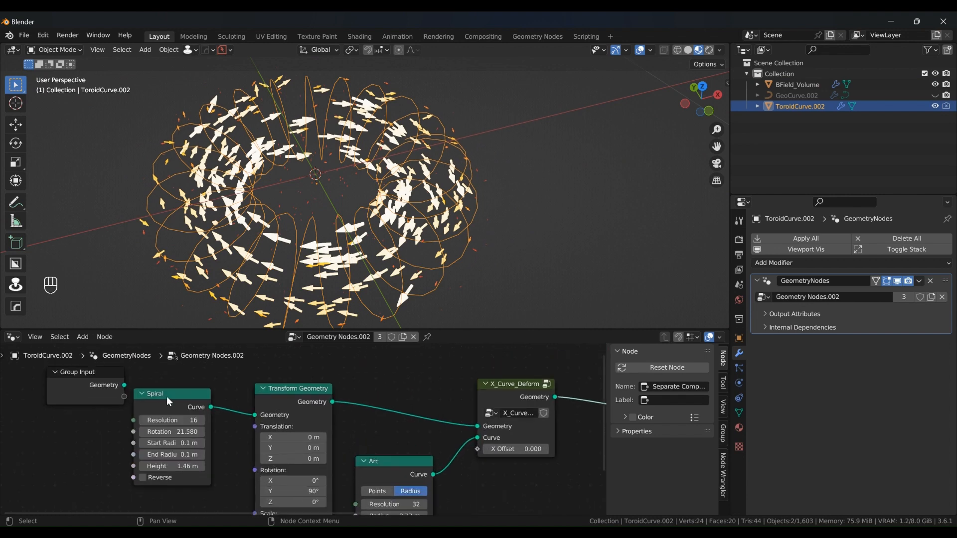
Step: Increase the Radius of the toroid's Arc node to 0.32 m
drag(167, 398, 173, 396)
middle_drag(317, 398, 337, 401)
scroll(319, 403, down, 2)
drag(377, 391, 382, 392)
drag(271, 452, 273, 447)
middle_drag(387, 423, 405, 387)
scroll(345, 439, up, 5)
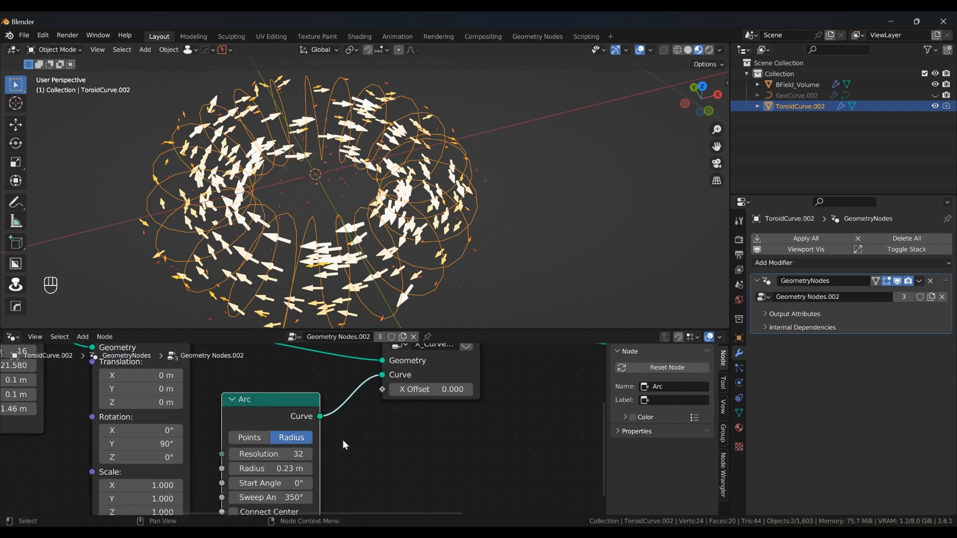
middle_drag(343, 445, 382, 430)
shift+drag(305, 459, 350, 459)
scroll(321, 252, down, 2)
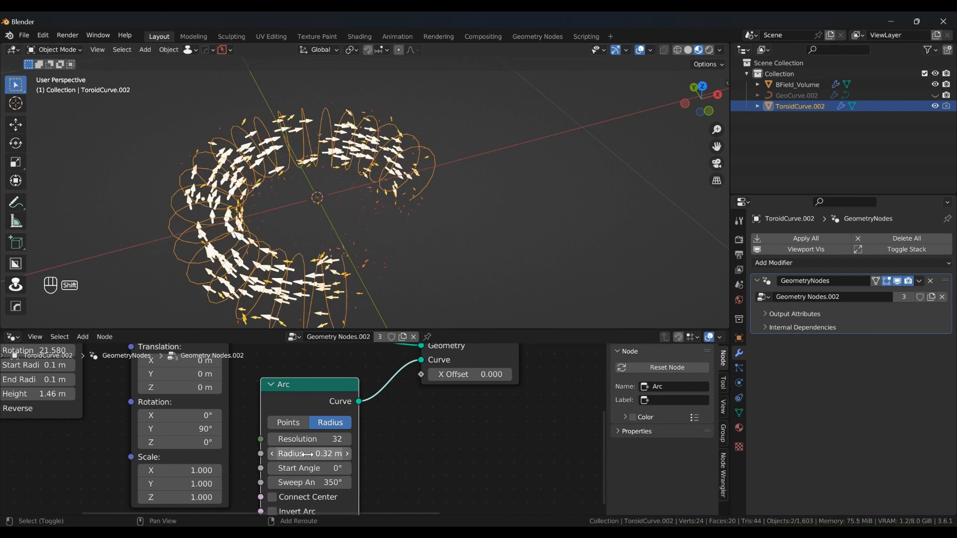
middle_drag(346, 234, 333, 265)
scroll(333, 266, down, 3)
Step: On the toroid's Spiral node, set the Height to 1.76 m and reduce the Rotations to 11.530
middle_drag(71, 427, 212, 434)
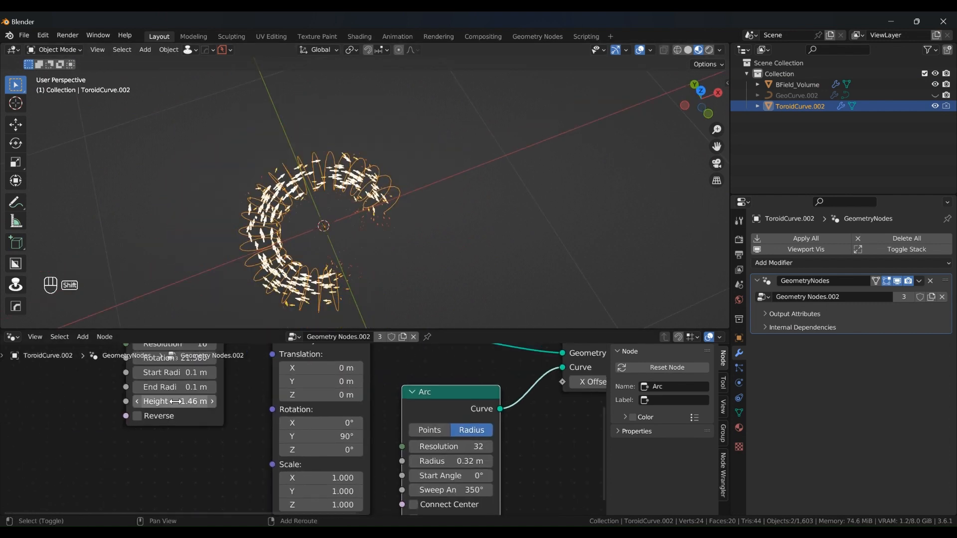
shift+drag(179, 401, 209, 401)
shift+drag(423, 276, 432, 277)
middle_drag(179, 415, 196, 455)
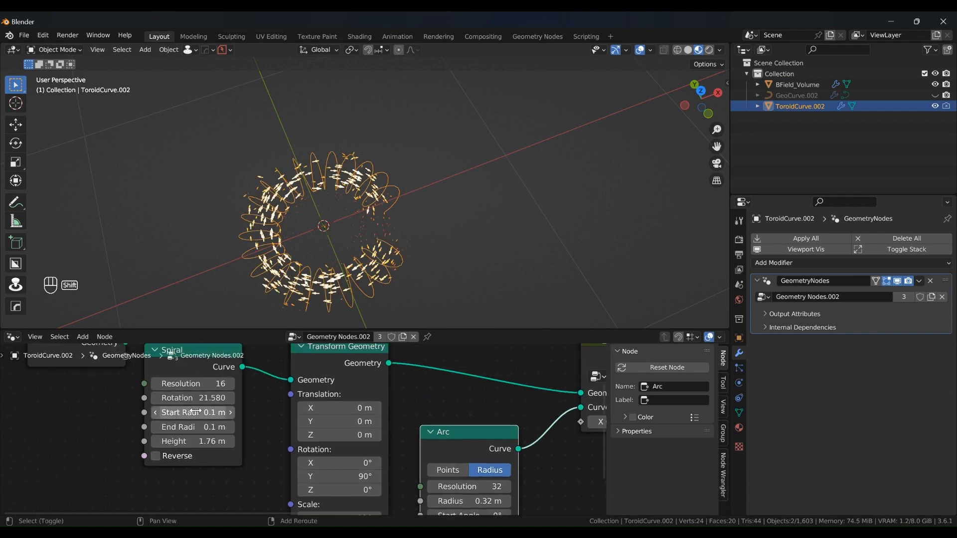
shift+drag(194, 398, 269, 436)
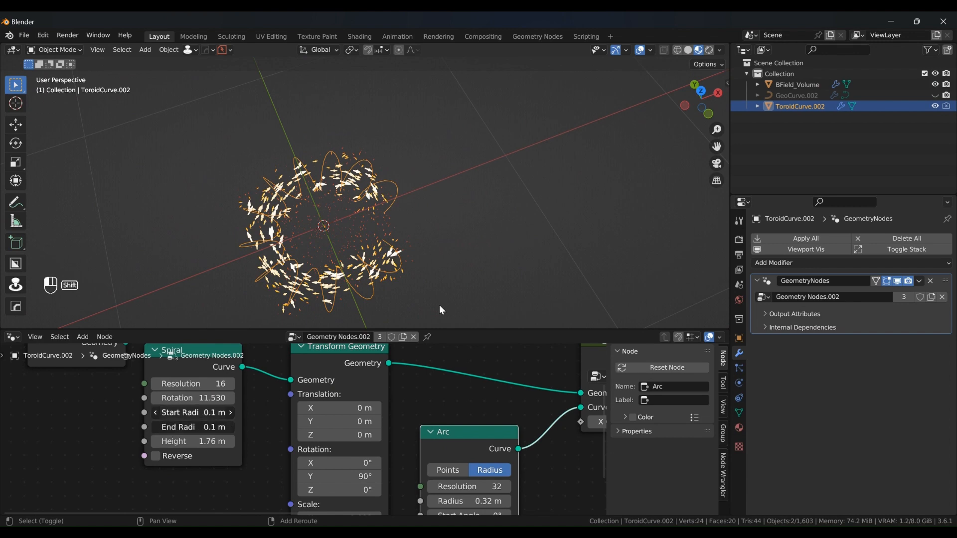
shift+drag(444, 309, 445, 308)
middle_drag(311, 241, 399, 217)
click(299, 266)
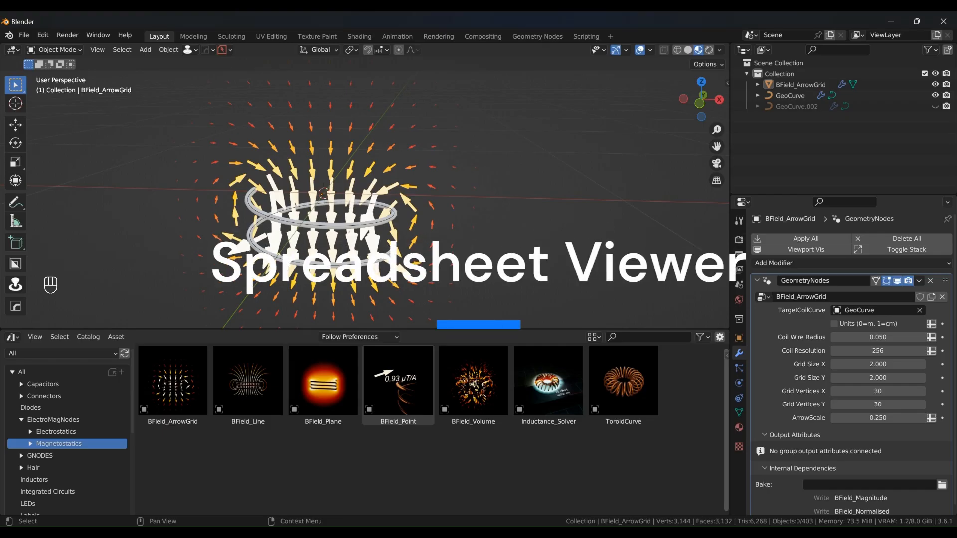
Step: Select the BField_ArrowGrid object around the coil and switch to the Geometry Nodes workspace
middle_drag(315, 240, 343, 245)
scroll(317, 244, up, 2)
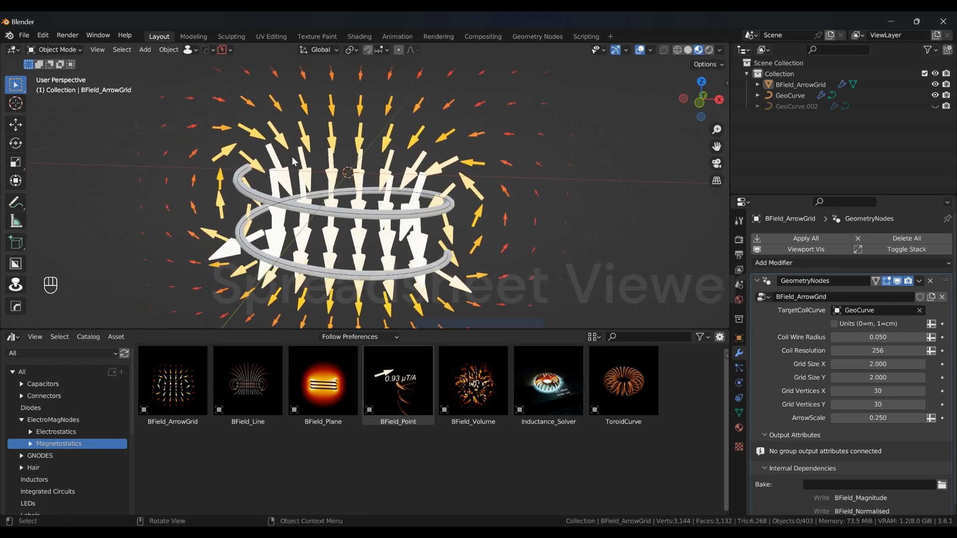
middle_drag(337, 153, 332, 176)
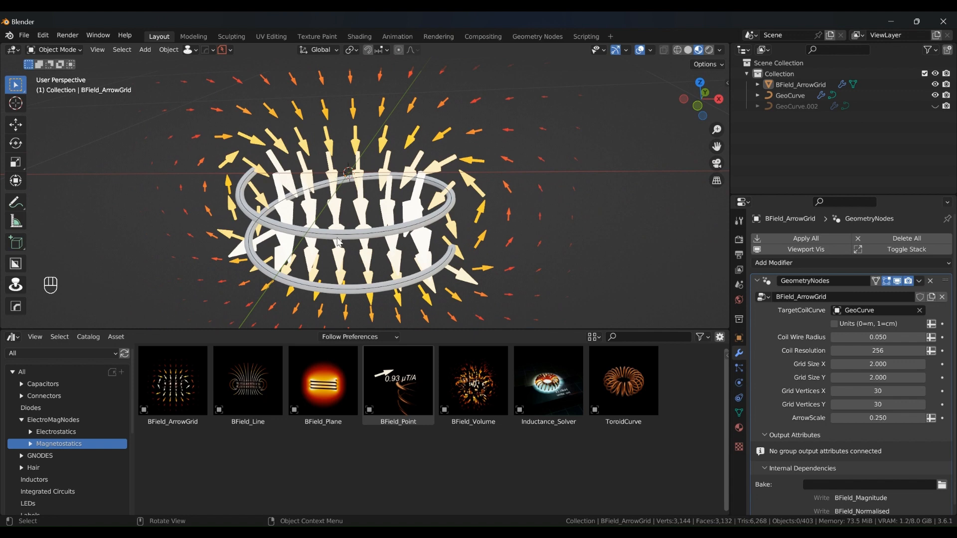
middle_drag(338, 242, 313, 222)
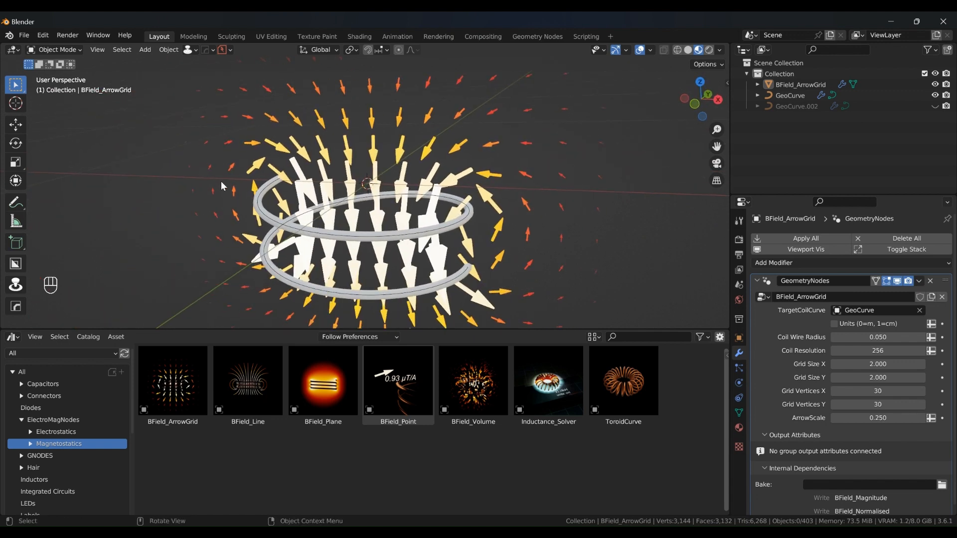
click(255, 168)
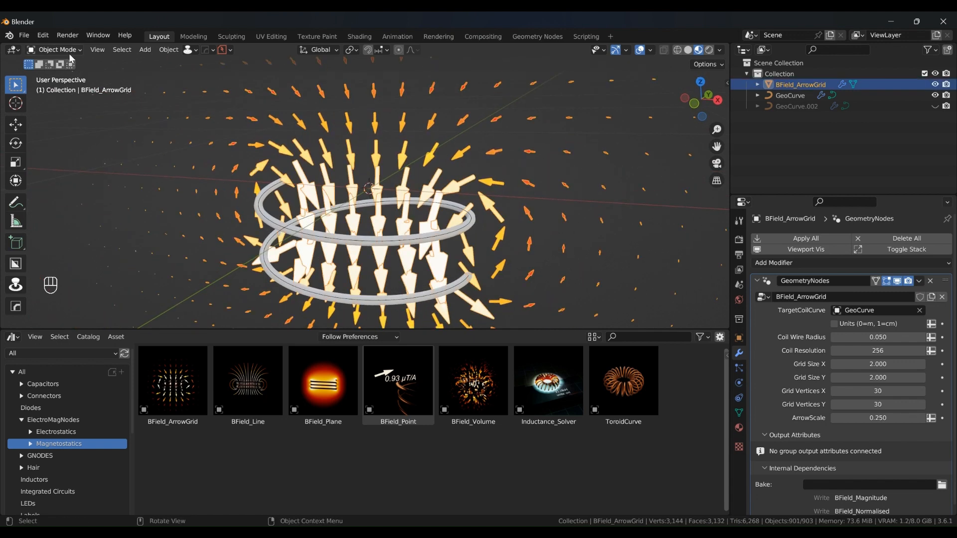
click(538, 36)
scroll(547, 175, up, 8)
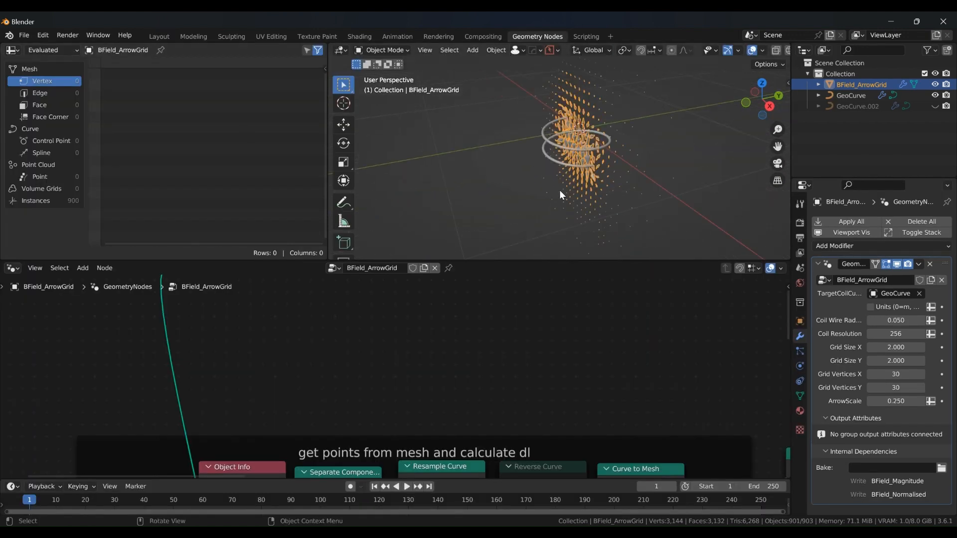
middle_drag(560, 190, 626, 171)
shift+middle_drag(565, 103, 520, 126)
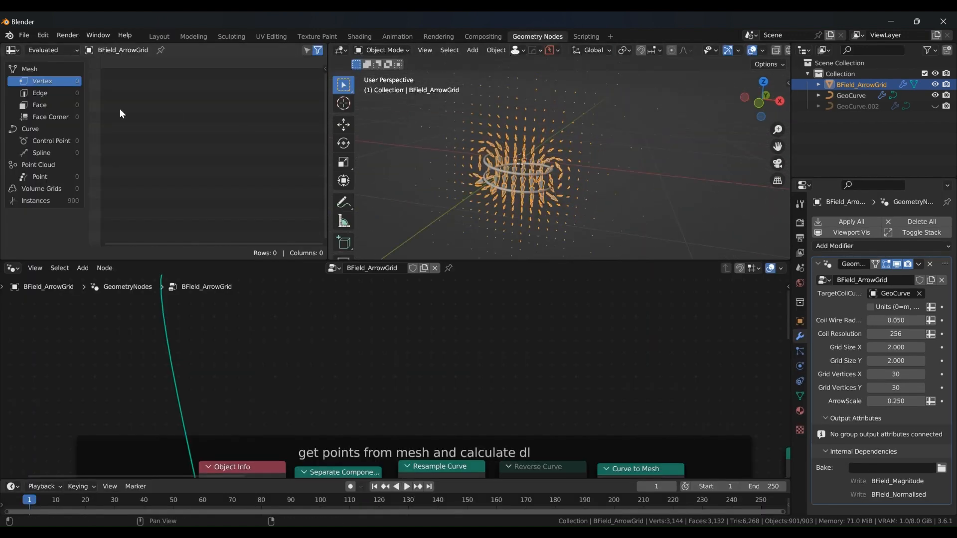
Step: Show BField_ArrowGrid's Instances data in the spreadsheet and look through its position, BField_Magnitude, BField_Normalised, Rotation and Scale columns
click(57, 201)
scroll(481, 143, up, 4)
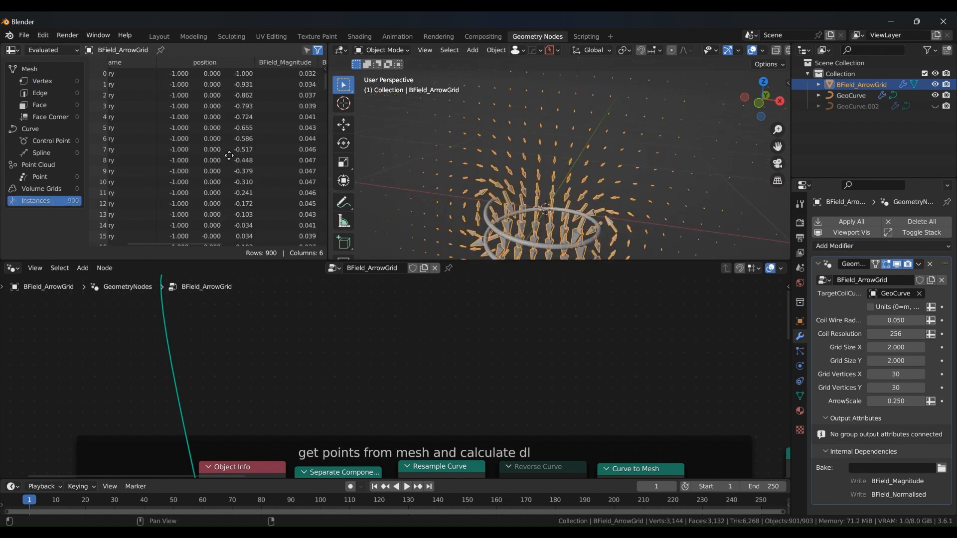
ctrl+scroll(229, 156, right, 3)
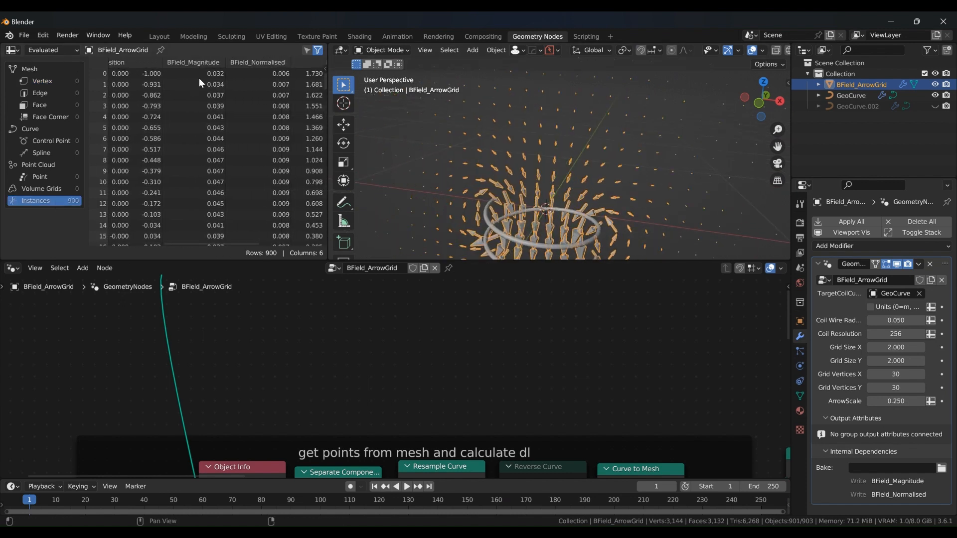
ctrl+scroll(267, 145, right, 2)
ctrl+scroll(248, 96, right, 4)
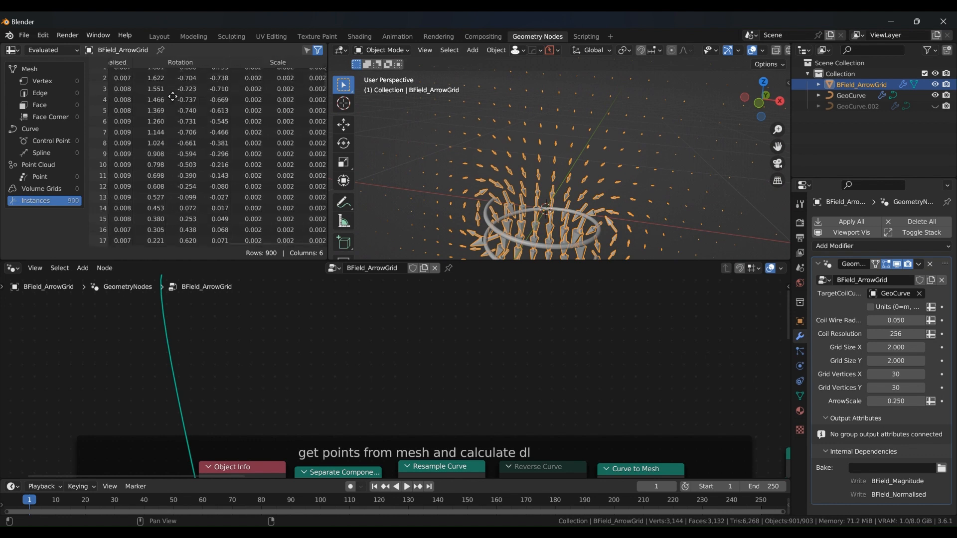
ctrl+scroll(294, 188, left, 6)
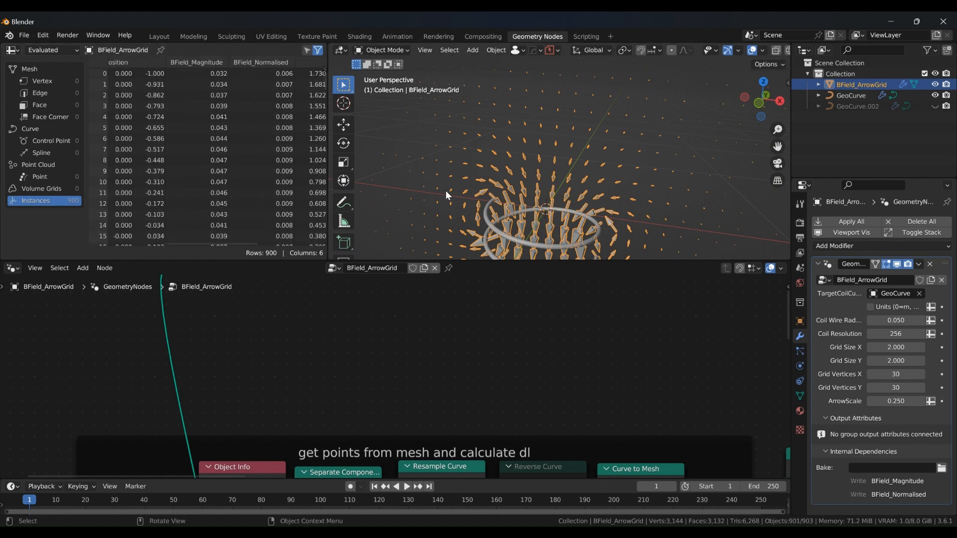
Step: Compare the field arrows around the coil with the spreadsheet's BField_Magnitude values around row 370, and return to the first rows
scroll(508, 176, up, 5)
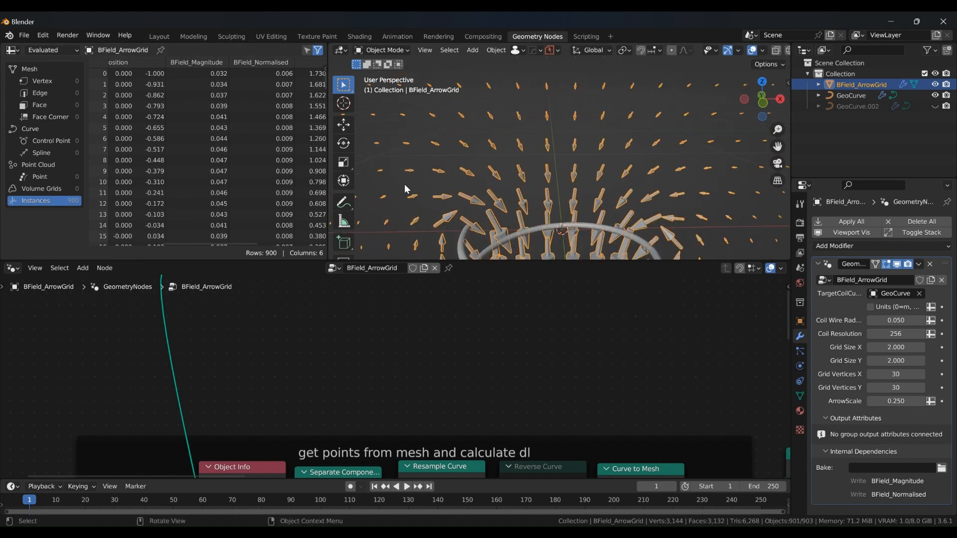
drag(325, 77, 312, 151)
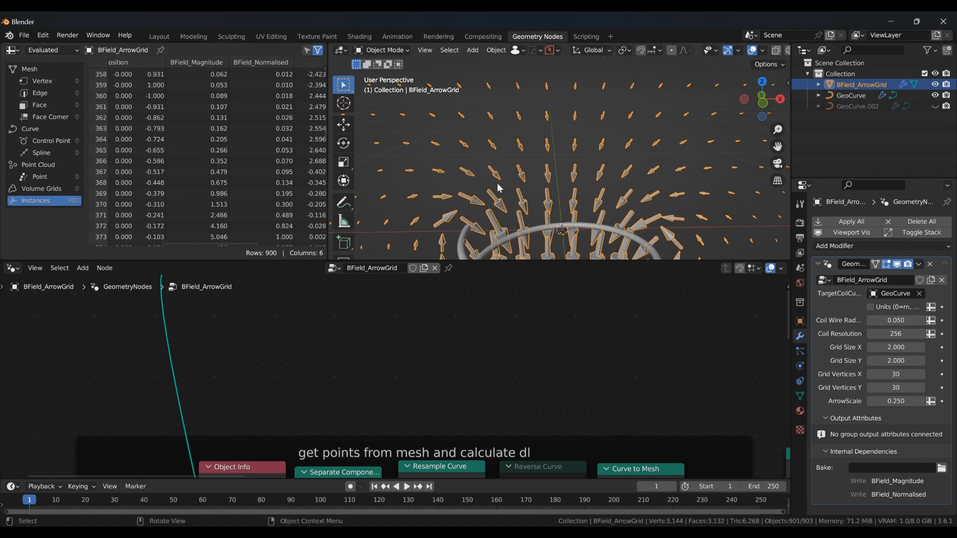
mouse_move(498, 188)
middle_down()
mouse_move(539, 175)
mouse_move(498, 181)
mouse_move(573, 187)
mouse_move(507, 178)
middle_up()
middle_drag(607, 175, 617, 185)
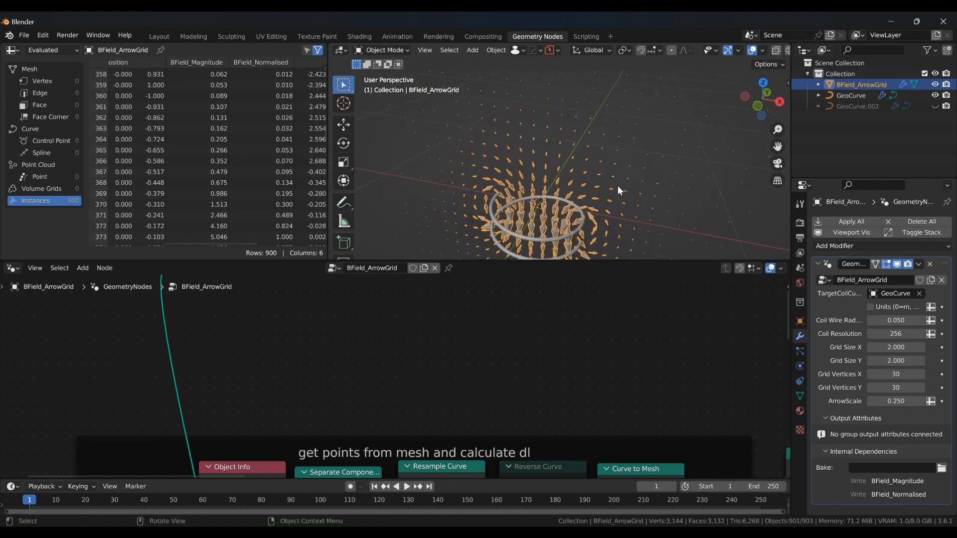
scroll(609, 184, up, 2)
scroll(514, 162, up, 1)
scroll(486, 152, down, 1)
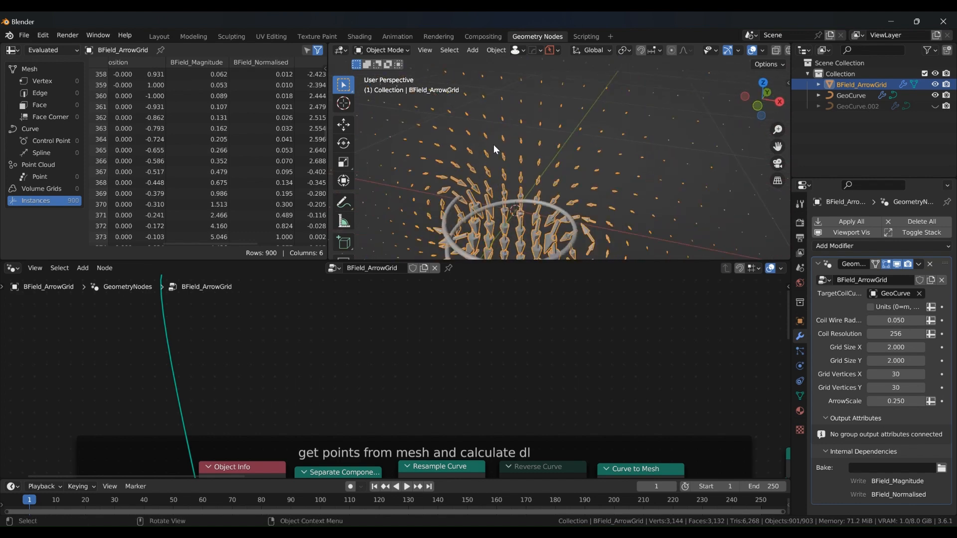
middle_drag(494, 147, 452, 195)
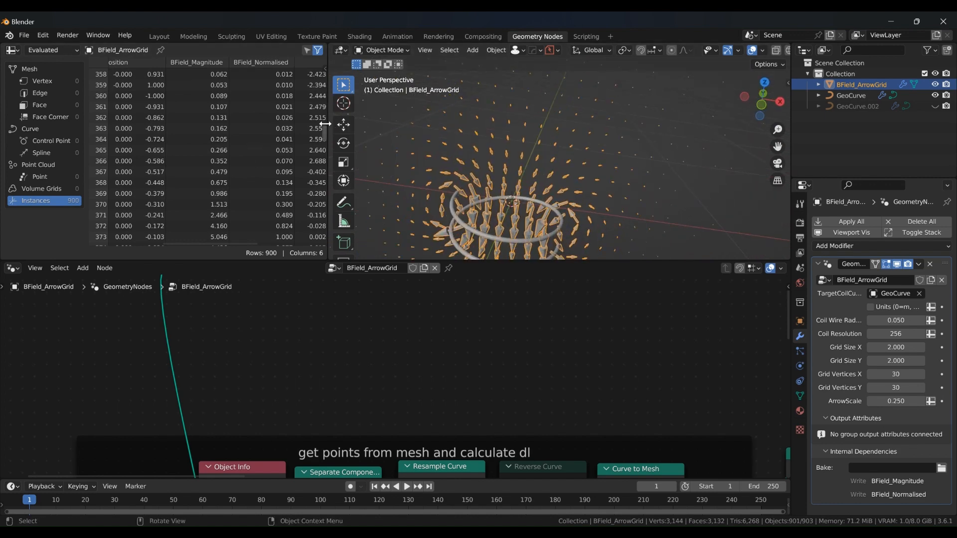
scroll(324, 139, down, 15)
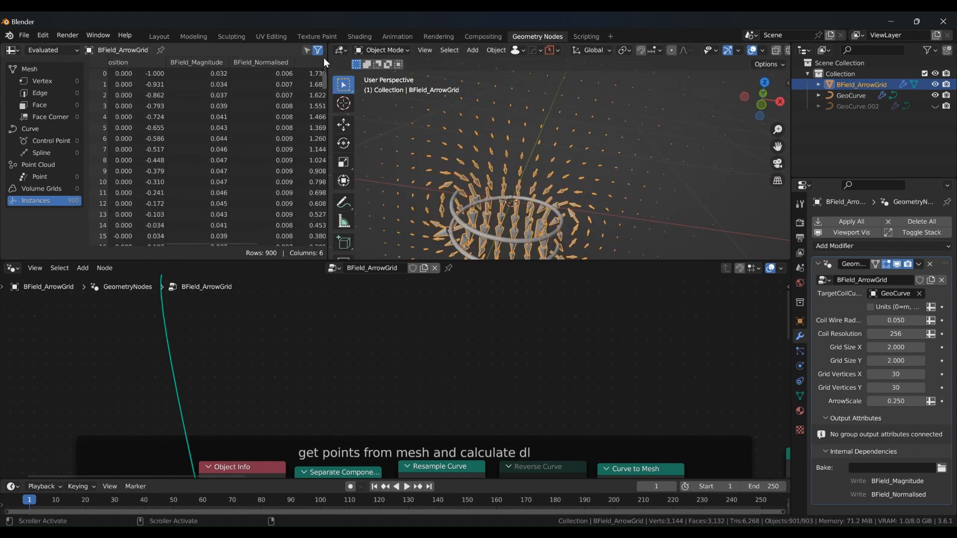
scroll(321, 155, down, 3)
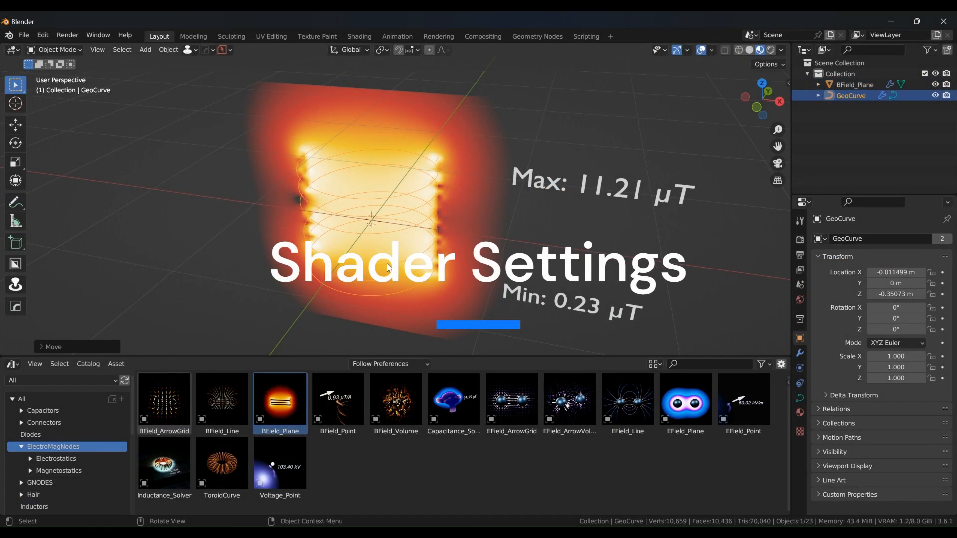
Step: Select BField_Plane and display its material in the Shader Editor, focusing on the BField_Normalised Attribute, Color Ramp, Map Range and Blackbody nodes
middle_drag(389, 268, 362, 252)
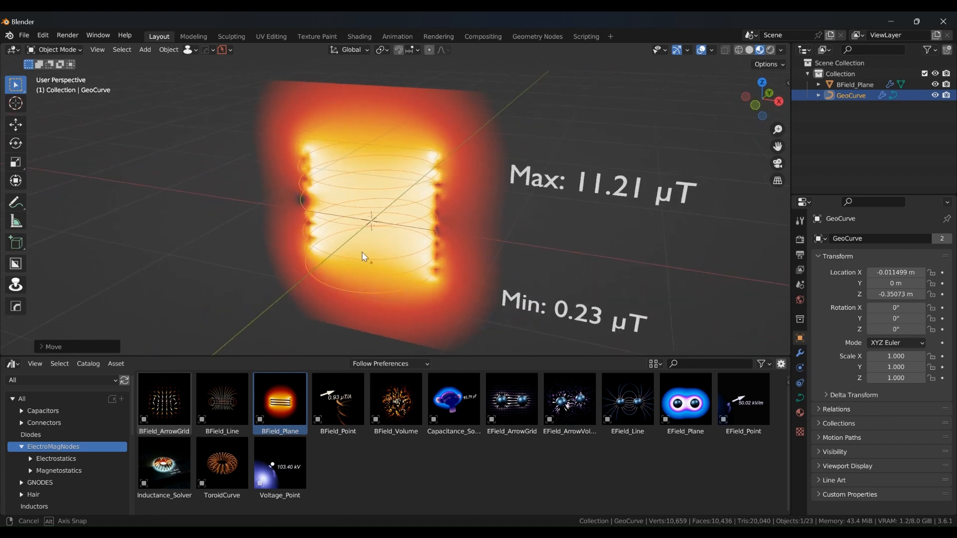
click(289, 233)
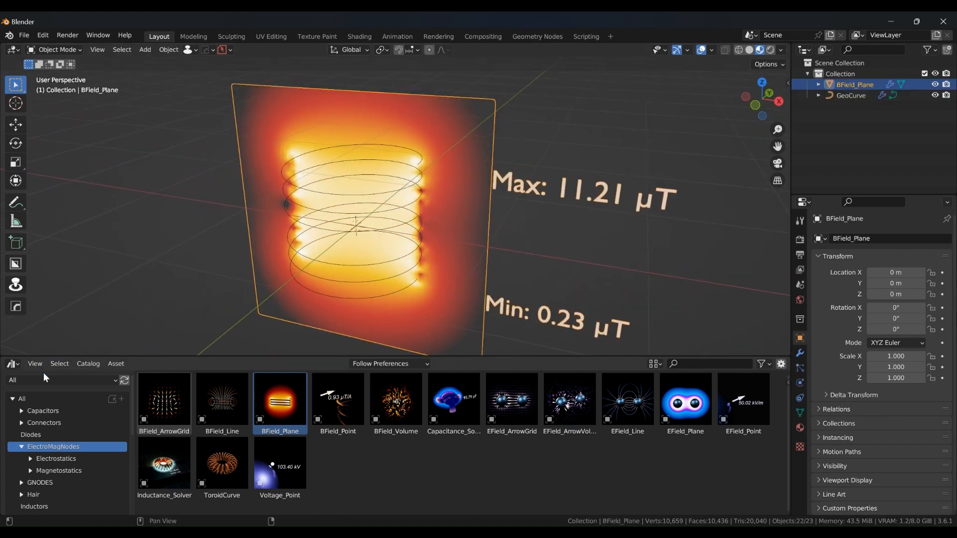
click(16, 364)
click(67, 465)
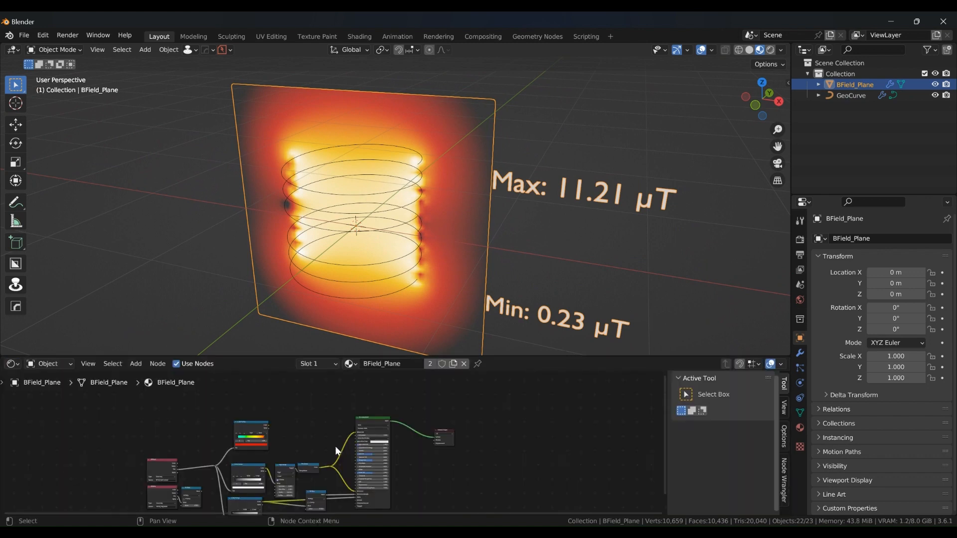
middle_drag(296, 459, 399, 428)
scroll(367, 428, up, 6)
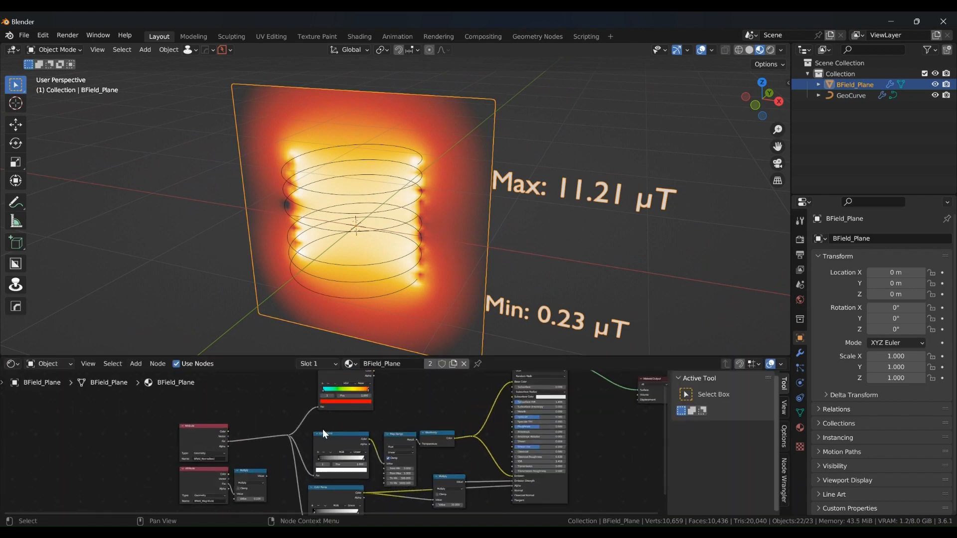
scroll(232, 439, up, 4)
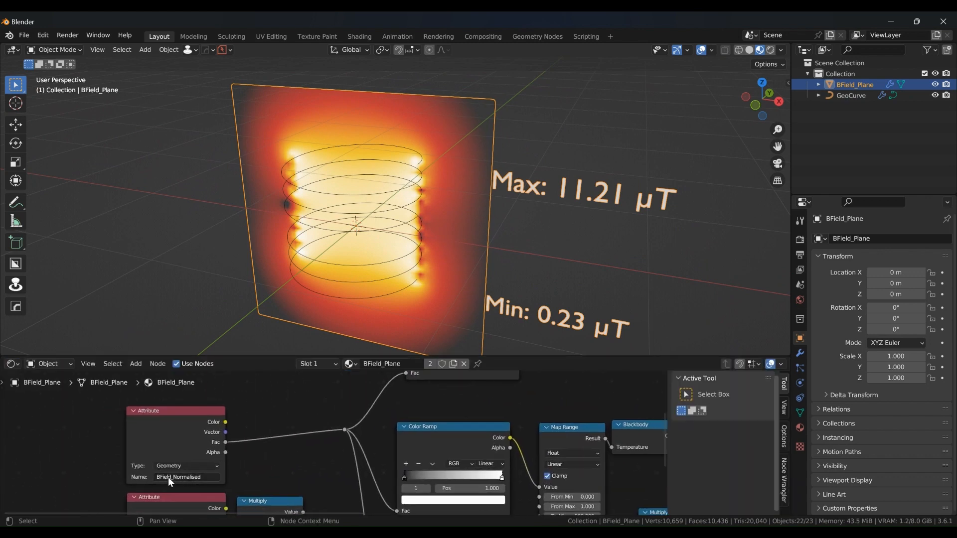
middle_drag(321, 444, 192, 436)
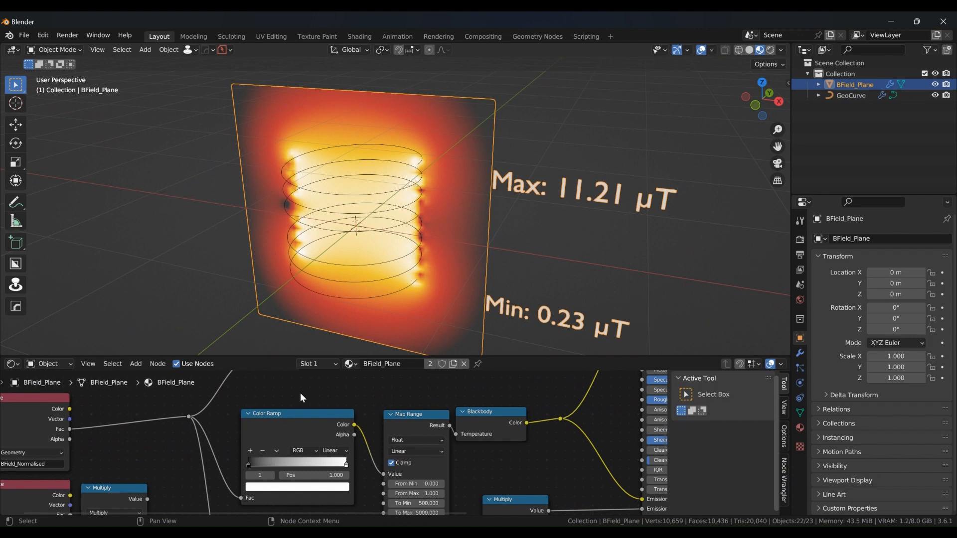
Step: Examine how the Color Ramp, Map Range and Blackbody nodes turn BField_Normalised into the Principled BSDF's emission colour
mouse_move(321, 398)
middle_down()
mouse_move(280, 406)
mouse_move(295, 419)
mouse_move(330, 398)
middle_up()
scroll(182, 403, up, 2)
middle_drag(183, 401, 181, 417)
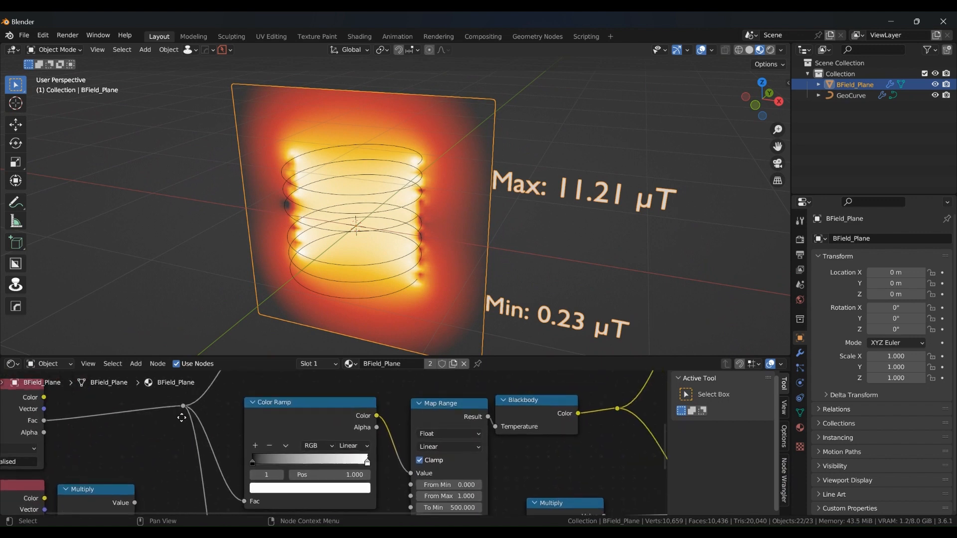
drag(324, 407, 326, 404)
middle_drag(432, 408, 329, 394)
drag(357, 390, 340, 384)
middle_drag(340, 383, 268, 378)
drag(365, 385, 352, 385)
middle_drag(352, 384, 321, 414)
drag(311, 408, 324, 404)
middle_drag(259, 474, 309, 441)
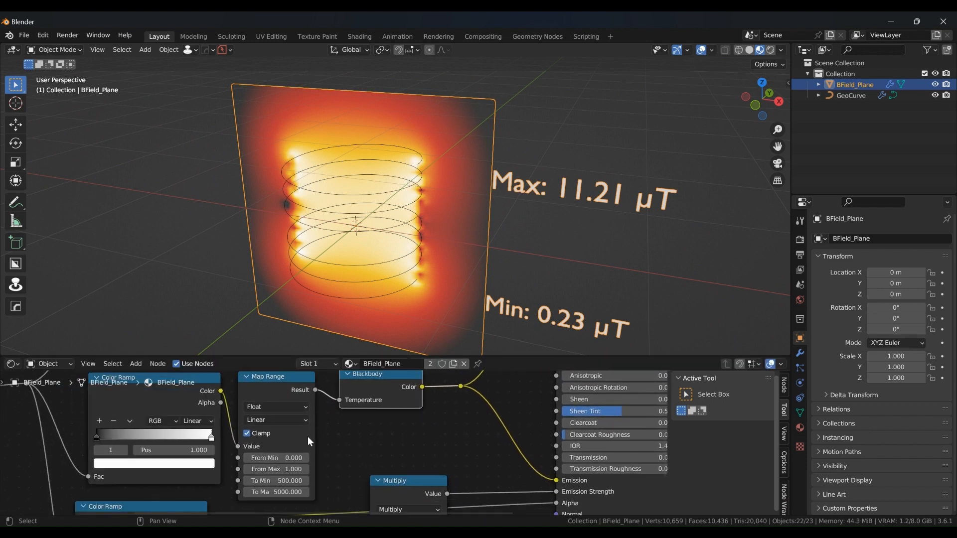
Step: Move the black stop of the Color Ramp feeding the Map Range node to position 0.073
scroll(276, 485, down, 3)
middle_drag(152, 443, 267, 467)
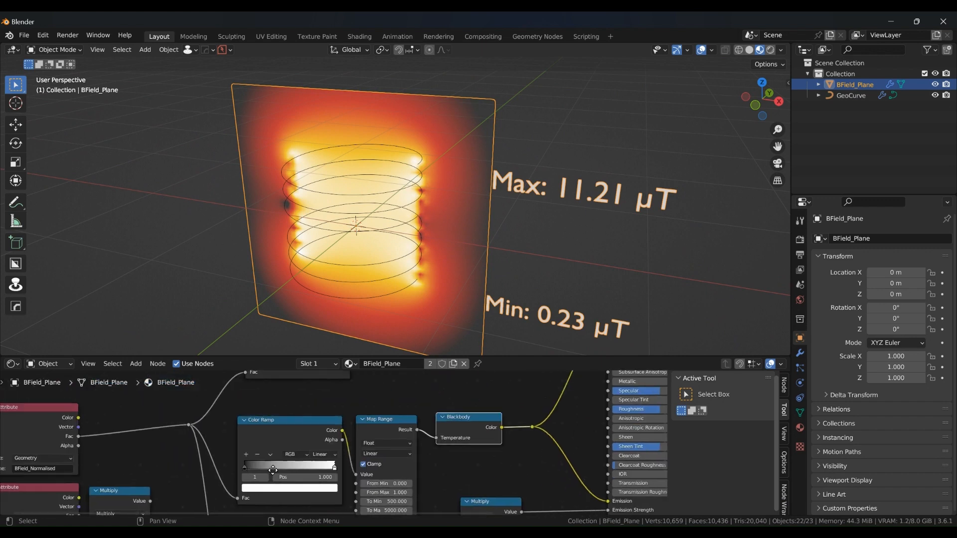
scroll(257, 469, up, 2)
mouse_move(242, 468)
mouse_down()
mouse_move(279, 471)
mouse_move(250, 470)
mouse_up()
Step: Move the black stop of the Color Ramp driving Alpha and the emission strength Multiply node to position 0.039
scroll(329, 474, down, 3)
middle_drag(336, 465, 227, 418)
middle_drag(335, 428, 262, 408)
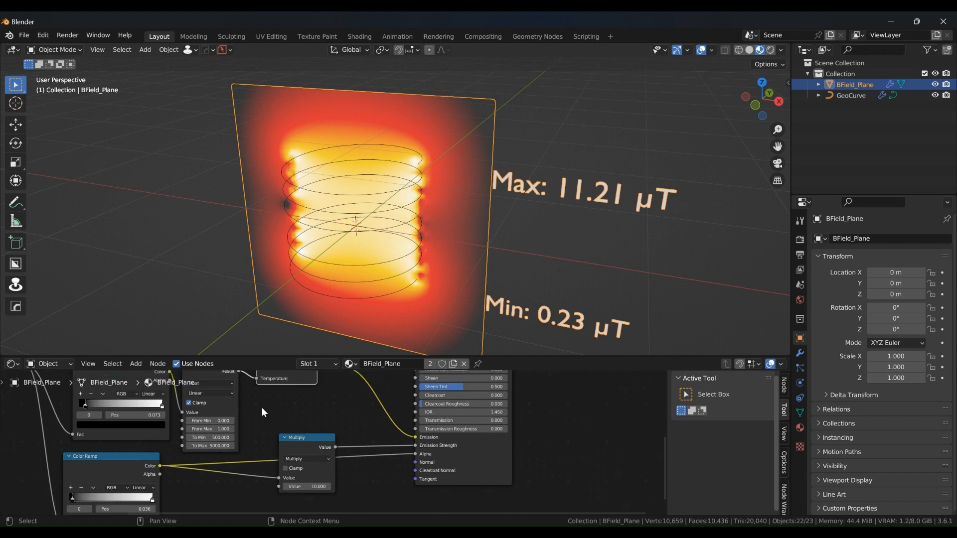
middle_drag(402, 447, 438, 427)
middle_drag(374, 464, 447, 447)
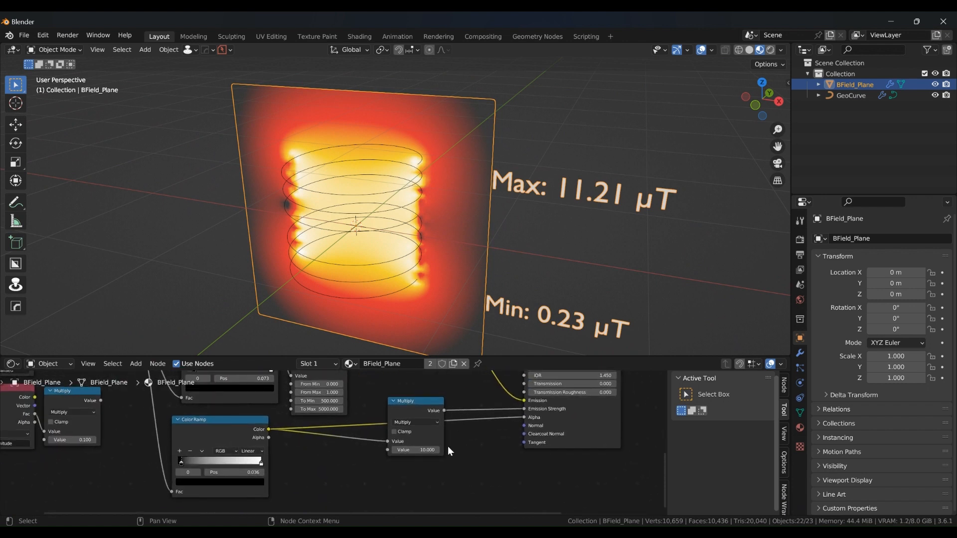
drag(588, 322, 415, 450)
scroll(249, 437, up, 2)
middle_drag(249, 438, 314, 430)
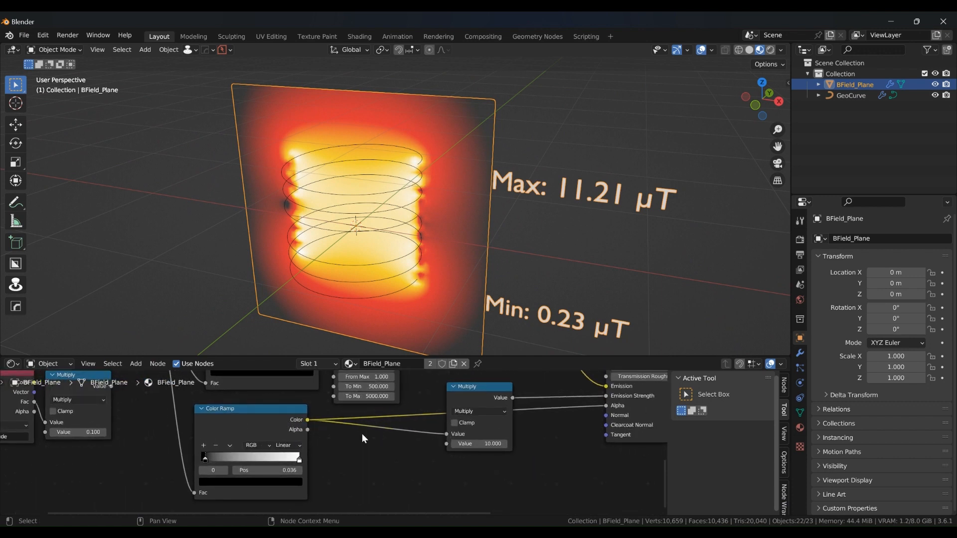
middle_drag(191, 457, 214, 456)
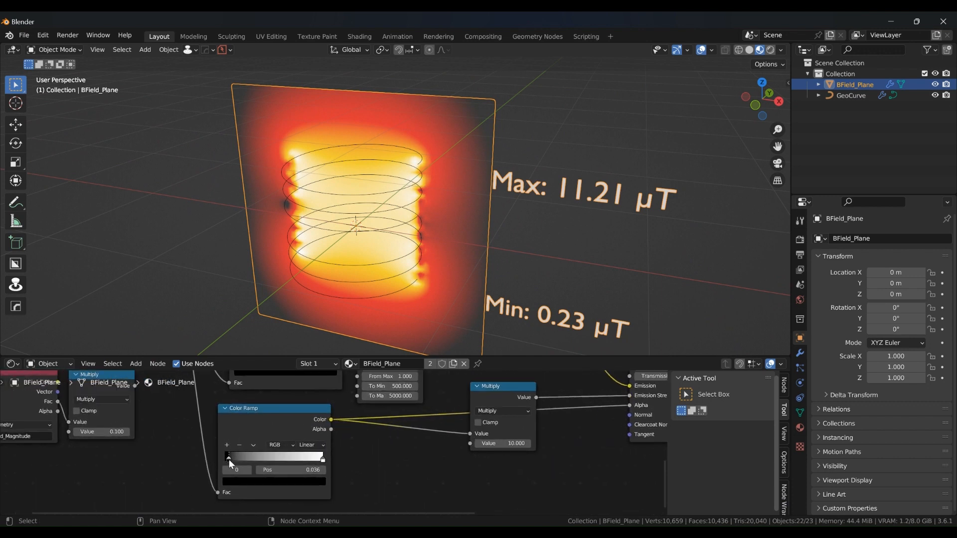
mouse_move(229, 460)
mouse_down()
mouse_move(284, 456)
mouse_move(229, 463)
mouse_up()
Step: Connect the rainbow Color Ramp's Color output to the reroute feeding Base Color and Emission, replacing the Blackbody colour
scroll(231, 419, down, 2)
middle_drag(231, 415, 222, 453)
scroll(221, 454, down, 1)
middle_drag(267, 410, 246, 429)
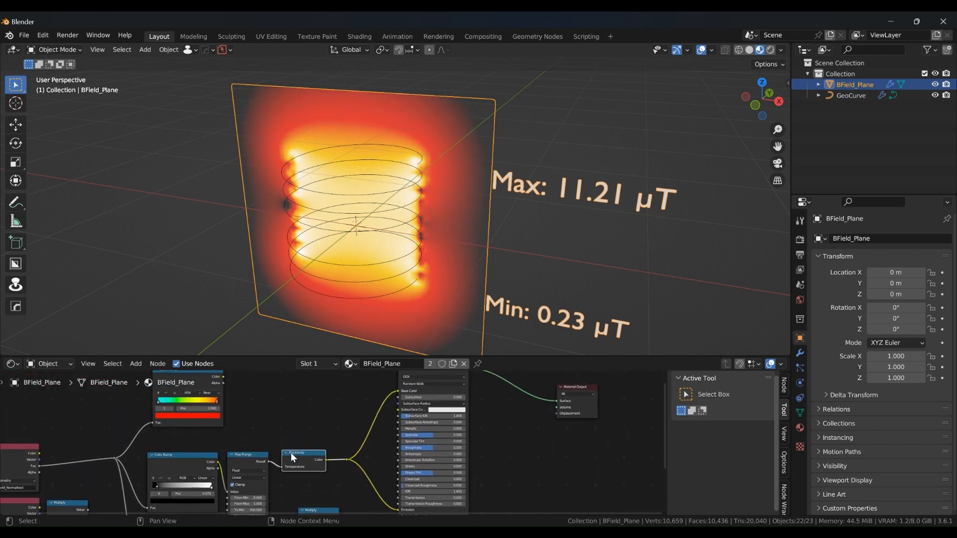
drag(302, 454, 299, 455)
middle_drag(241, 418, 278, 422)
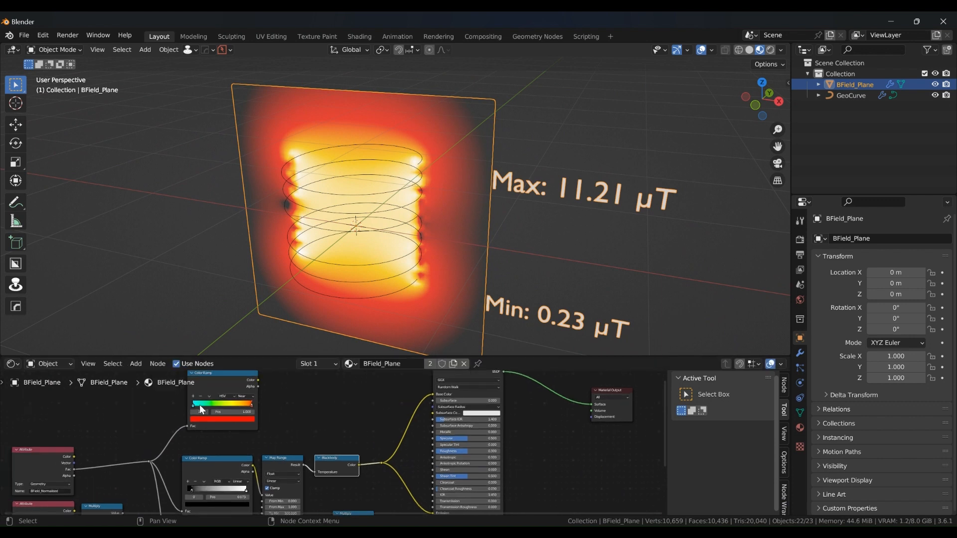
middle_drag(200, 405, 192, 427)
drag(210, 404, 221, 404)
middle_drag(250, 431, 209, 422)
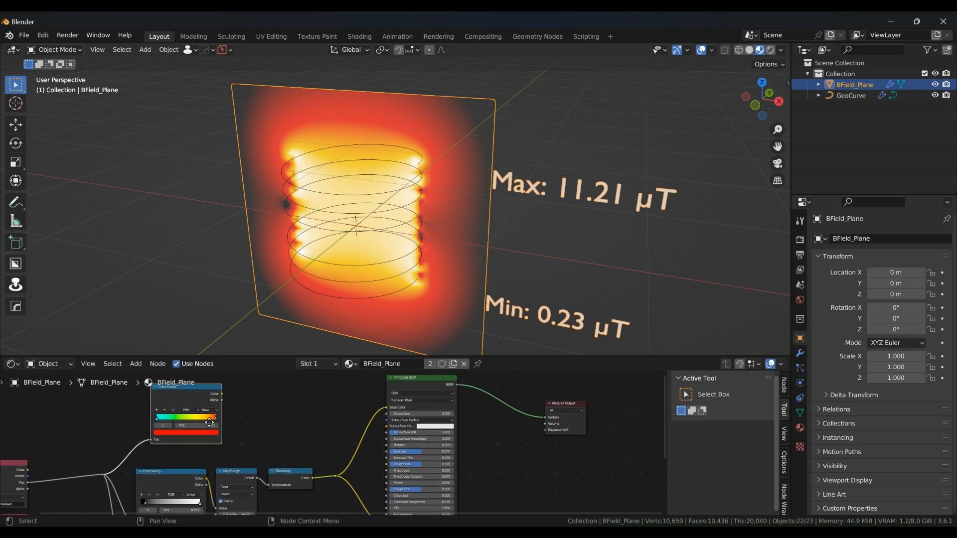
drag(222, 392, 336, 476)
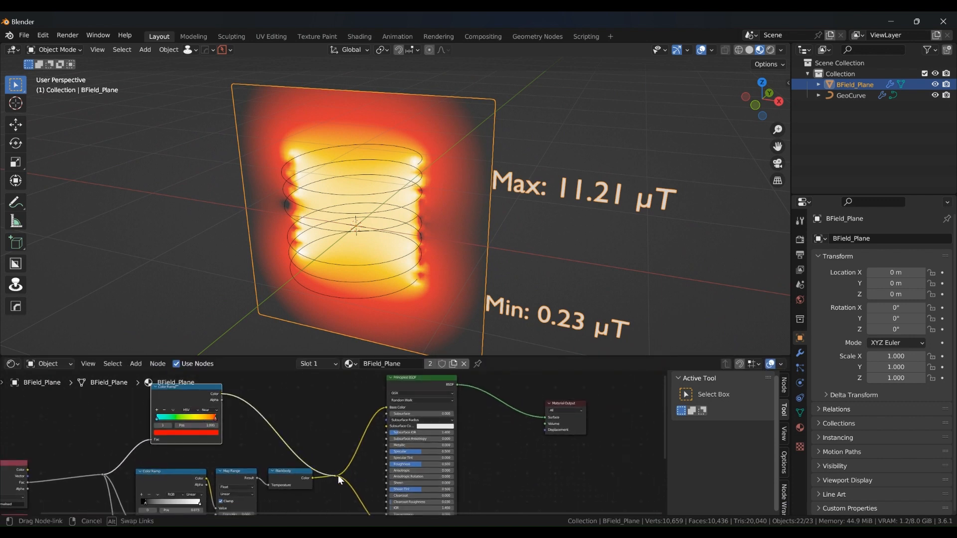
scroll(207, 436, down, 1)
middle_drag(206, 435, 296, 407)
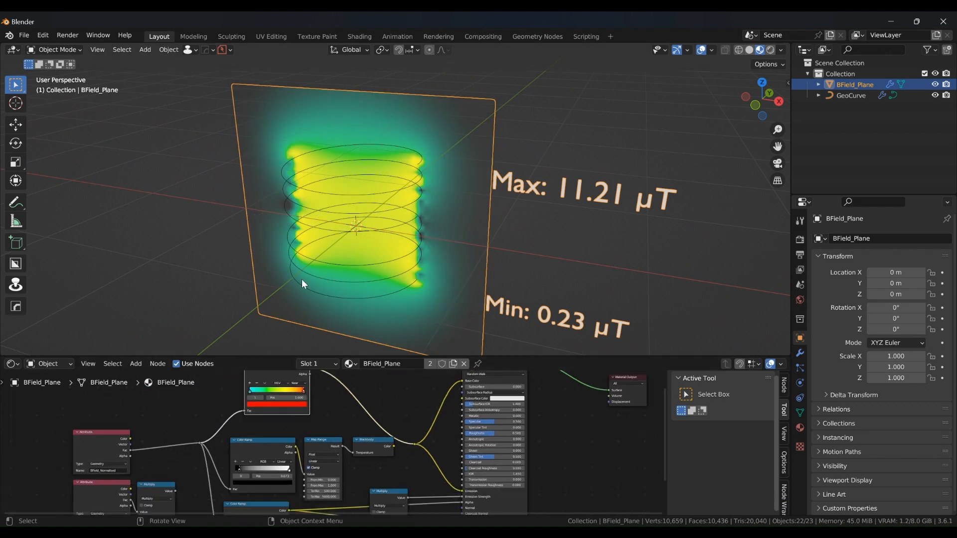
Step: Examine the BField_Magnitude Attribute node and the Multiply node attached to it as an alternative input to the colour ramps
middle_drag(248, 444, 332, 394)
scroll(246, 399, up, 6)
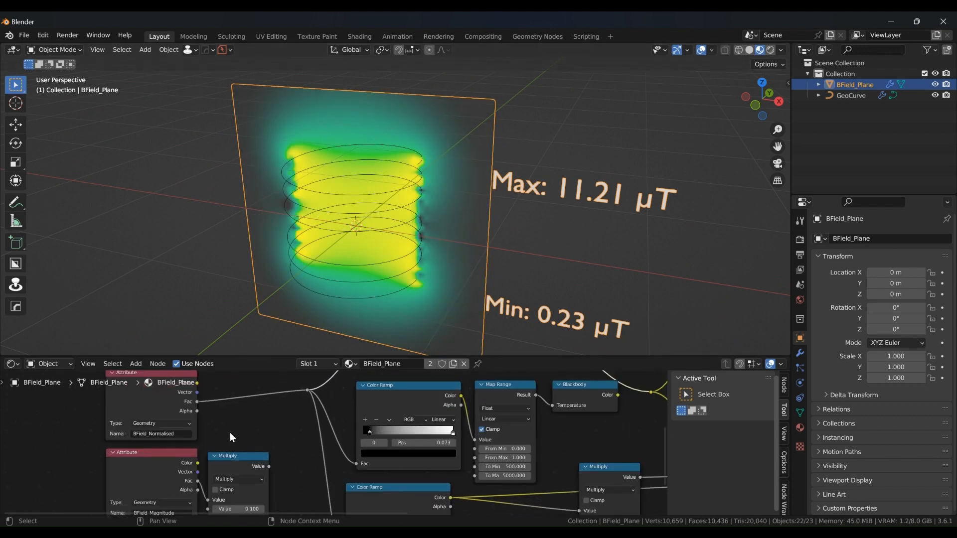
middle_drag(233, 460, 251, 415)
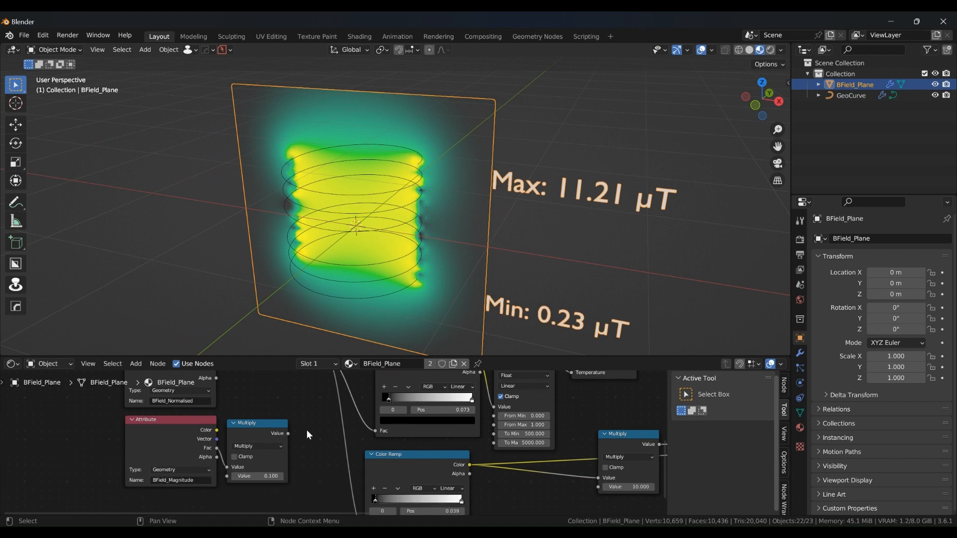
middle_drag(309, 429, 249, 450)
middle_drag(425, 417, 450, 386)
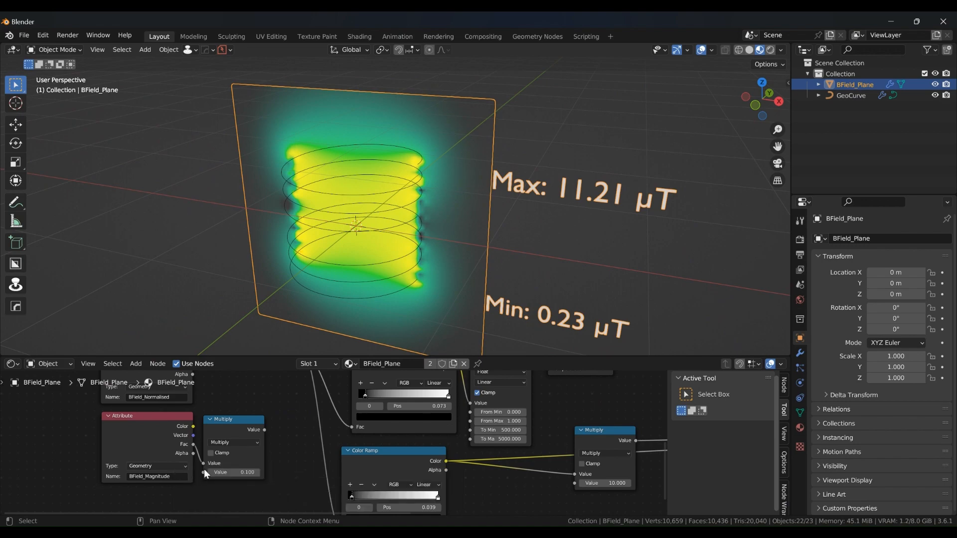
scroll(337, 426, down, 1)
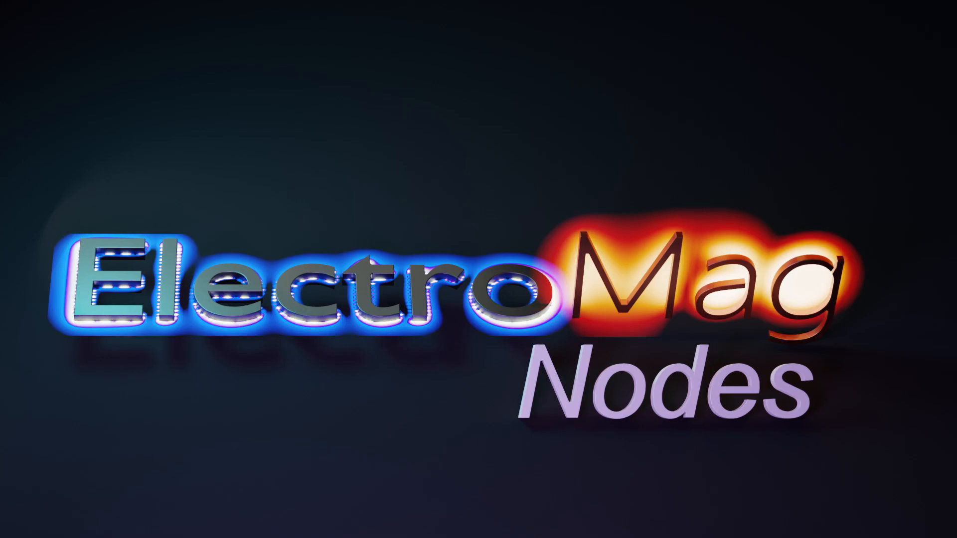